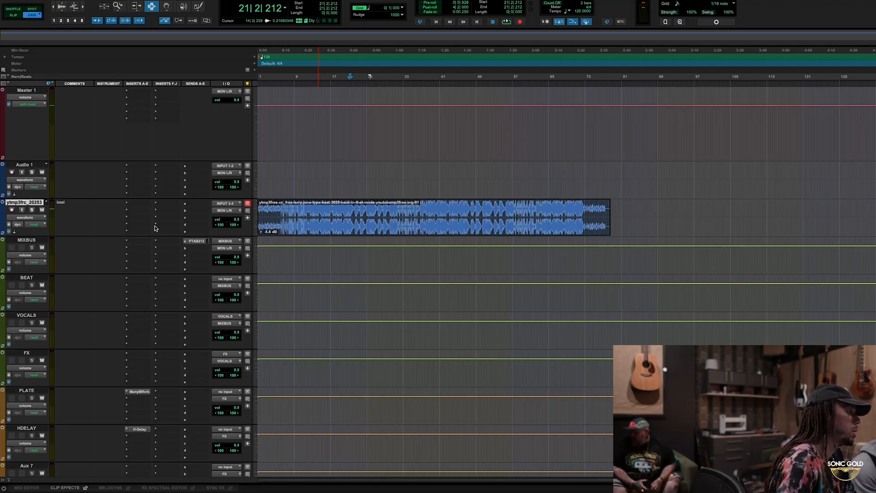
# - Route the beat track's output to the BEAT track and stop the playback check
pyautogui.click(225, 210)
pyautogui.moveTo(235, 230)
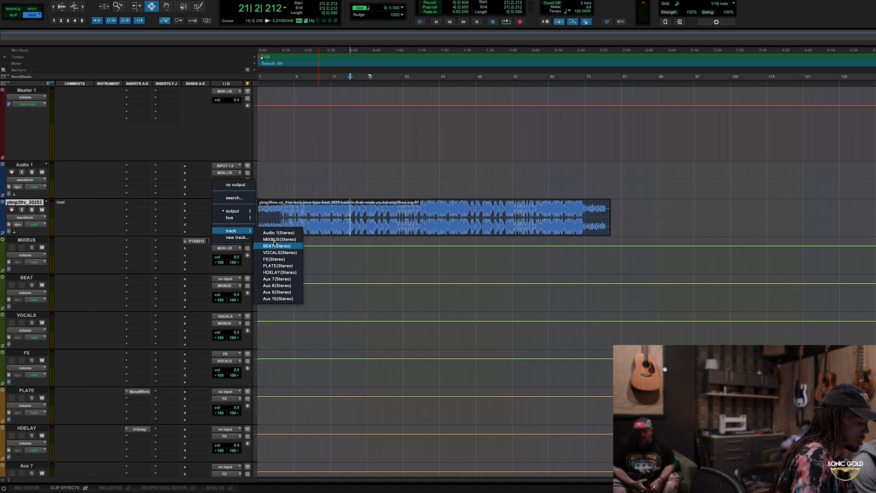
pyautogui.click(275, 246)
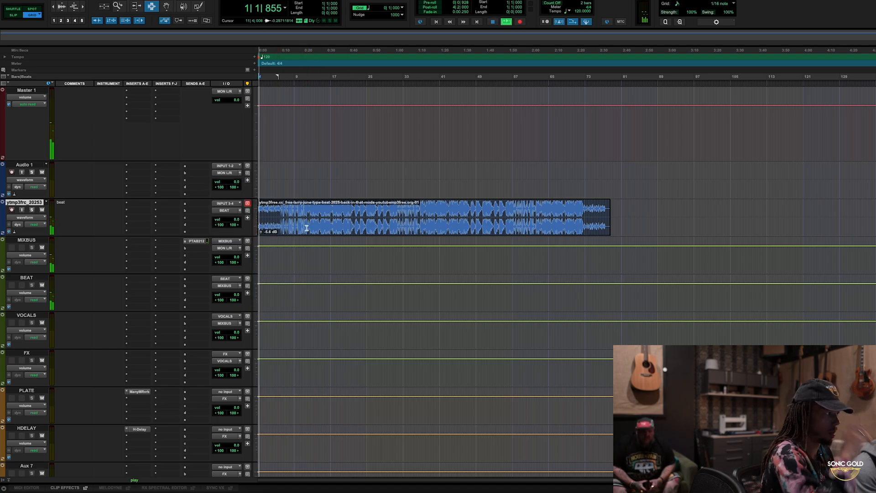
pyautogui.press('space')
pyautogui.click(325, 213)
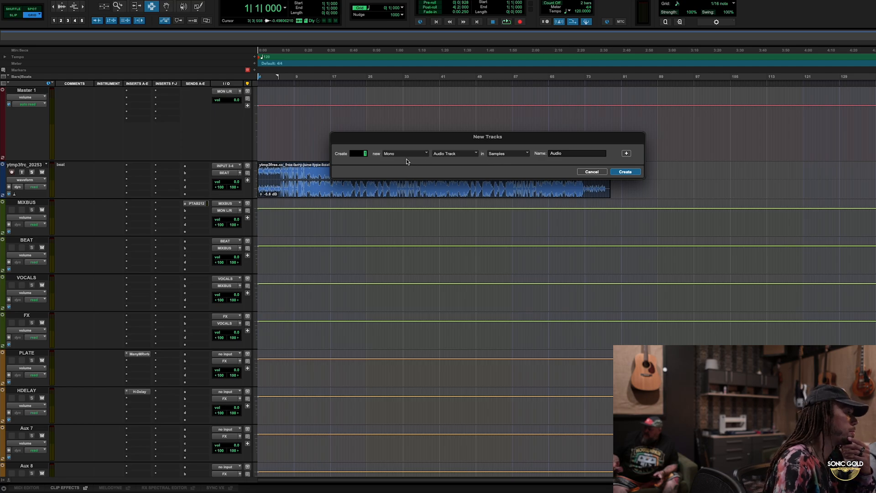
# - Create a new mono audio track and enter "recording" as its comment
pyautogui.click(407, 162)
pyautogui.click(409, 156)
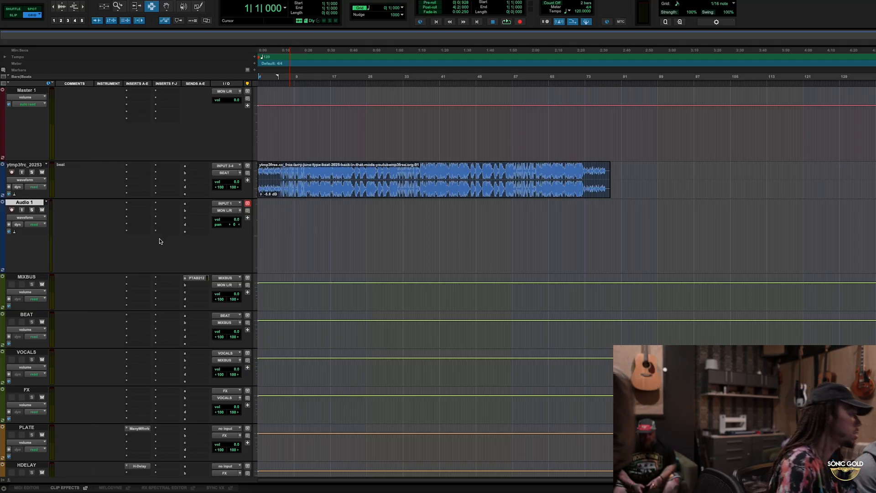
pyautogui.write('recording')
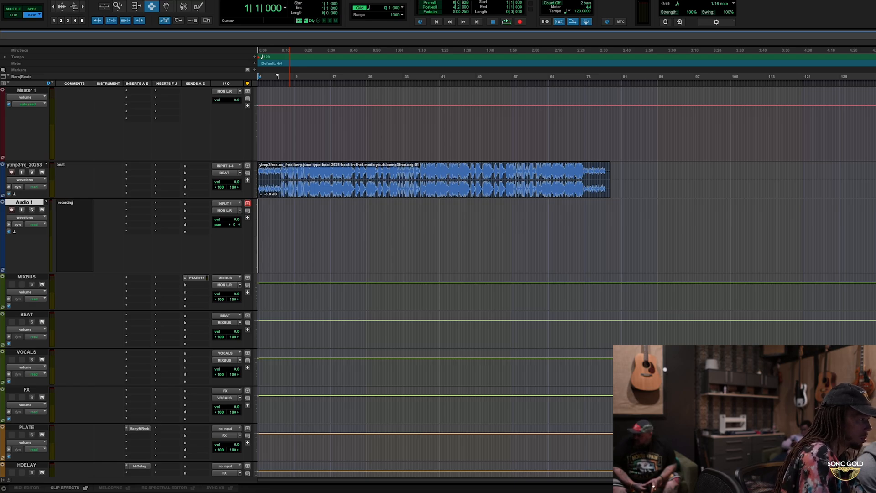
pyautogui.press('Return')
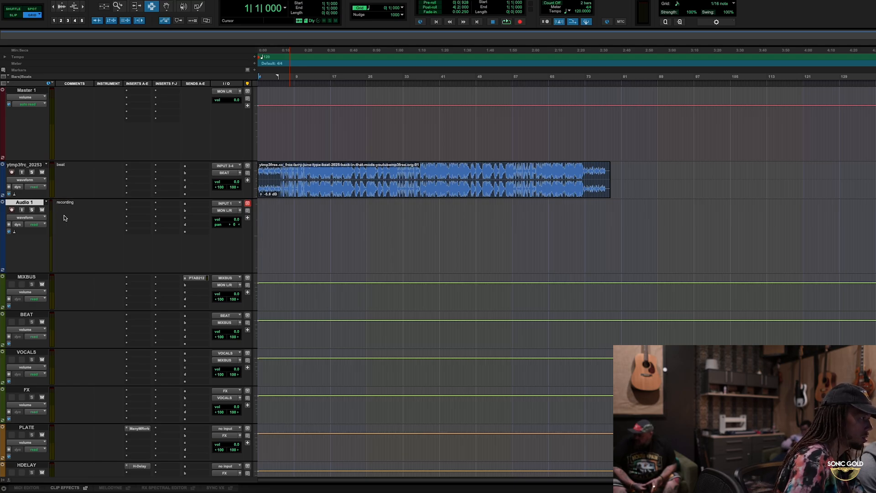
# - Route the Audio 1 recording track's output to MIXBUS
pyautogui.click(224, 211)
pyautogui.write('mi')
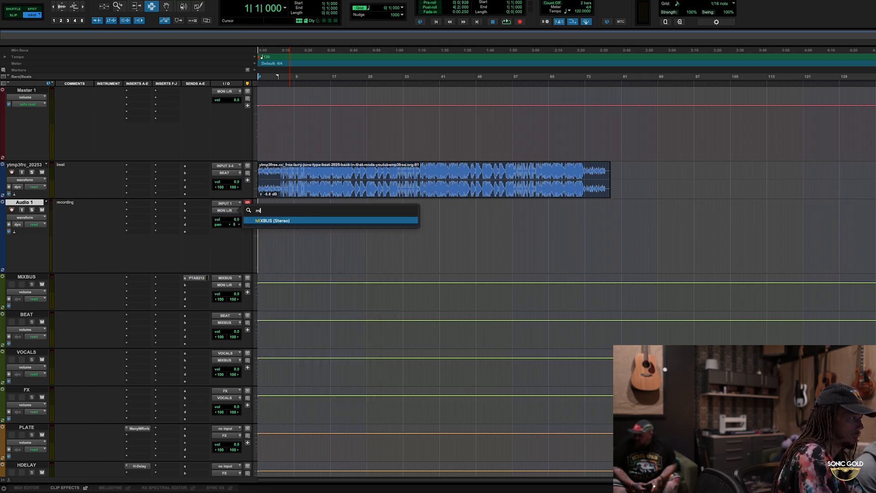
pyautogui.press('Return')
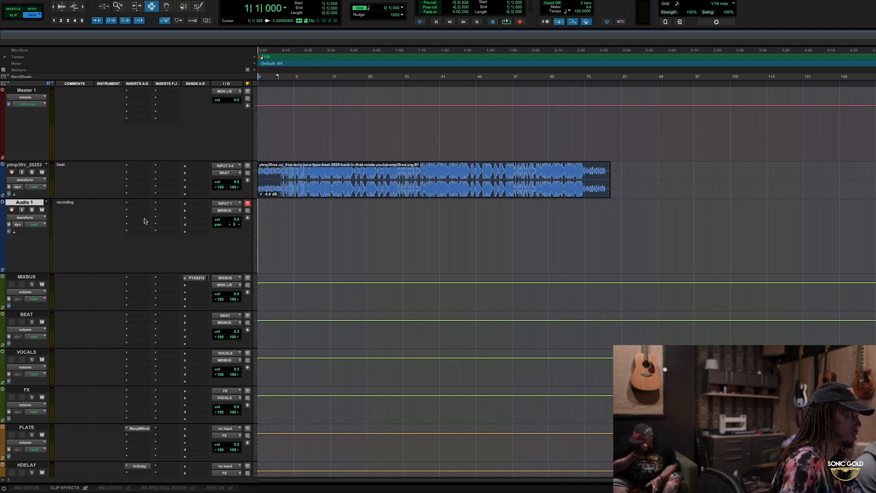
# - Route the Audio 1 recording track's output to the VOCALS track
pyautogui.click(234, 213)
pyautogui.moveTo(231, 230)
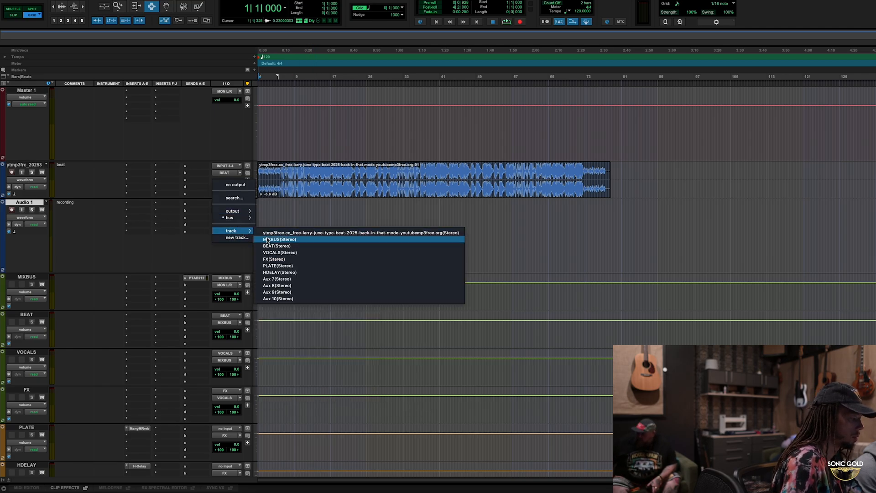
pyautogui.press('Down')
pyautogui.press('Down')
pyautogui.press('Return')
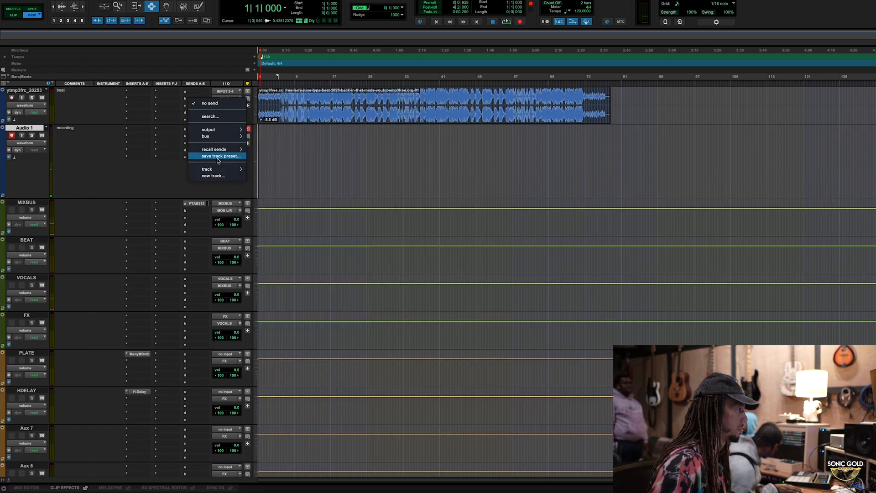
# - Add a send to PLATE on the Audio 1 recording track and insert the MetaTune plug-in on it
pyautogui.moveTo(227, 170)
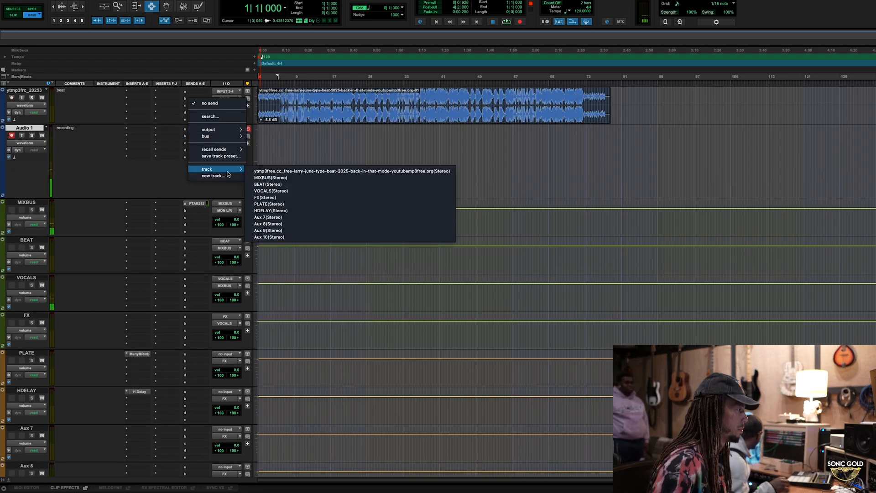
pyautogui.click(283, 206)
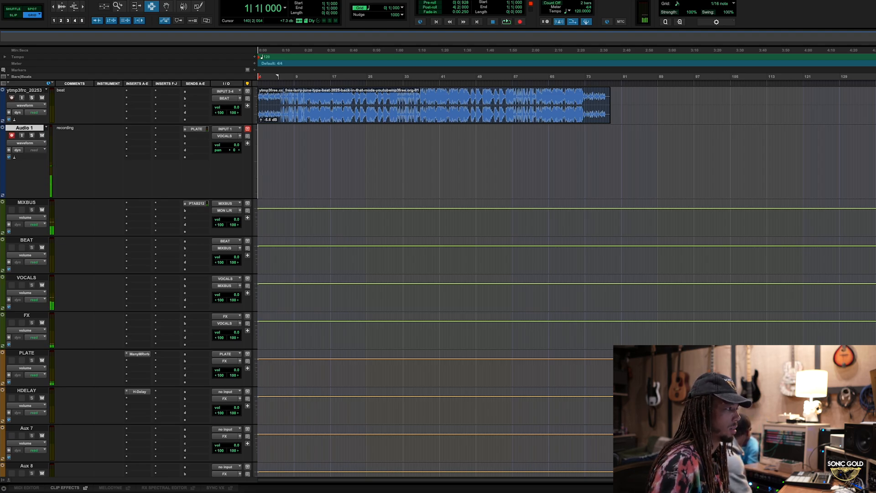
pyautogui.click(131, 131)
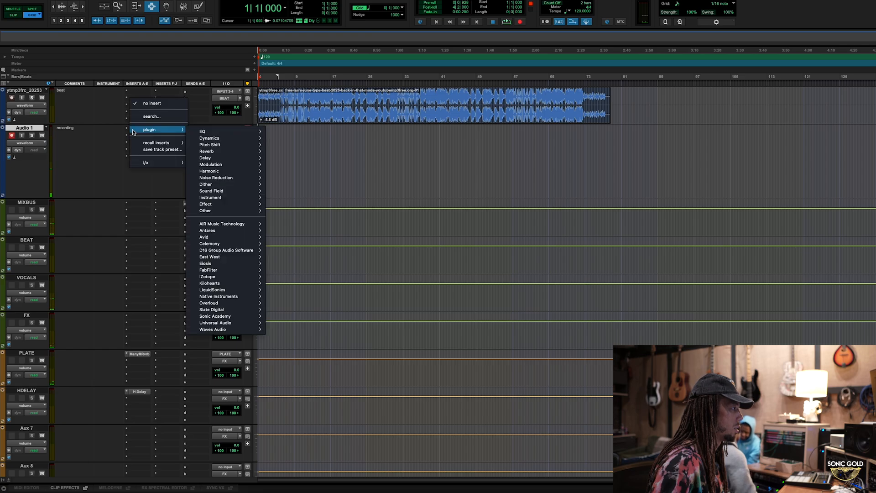
pyautogui.moveTo(173, 133)
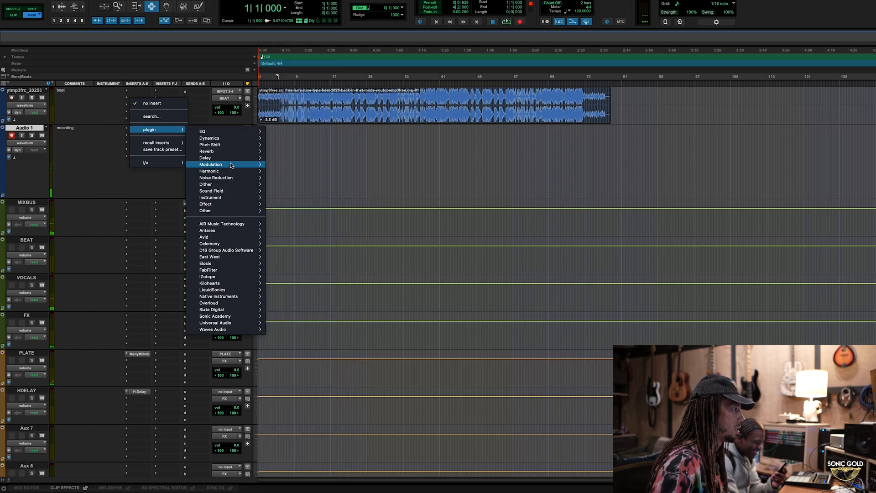
pyautogui.moveTo(233, 170)
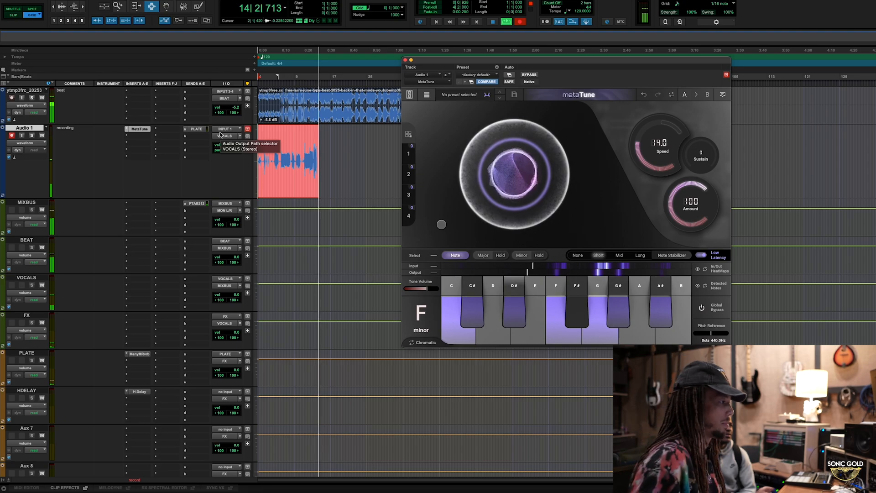
# - Lower metaTune's Speed to about 7.6 and its Sustain to about -32 on the vocal track
pyautogui.moveTo(639, 165); pyautogui.dragTo(699, 136)
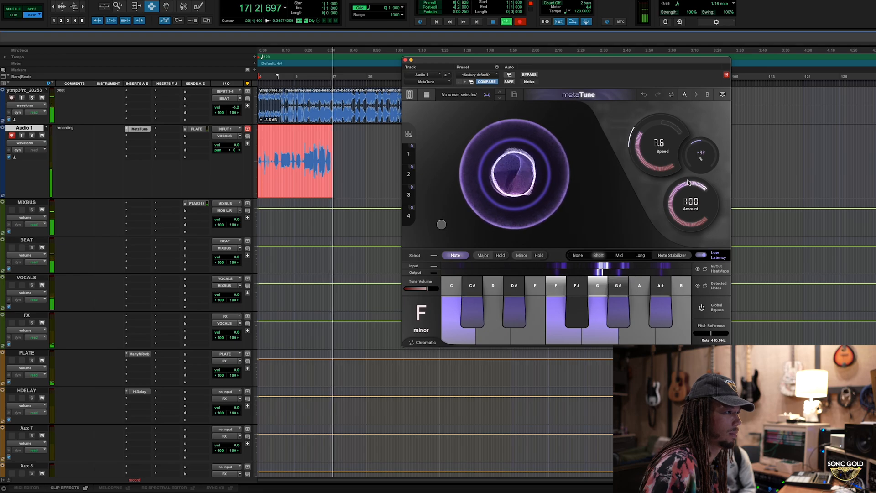
pyautogui.moveTo(650, 158); pyautogui.dragTo(643, 160)
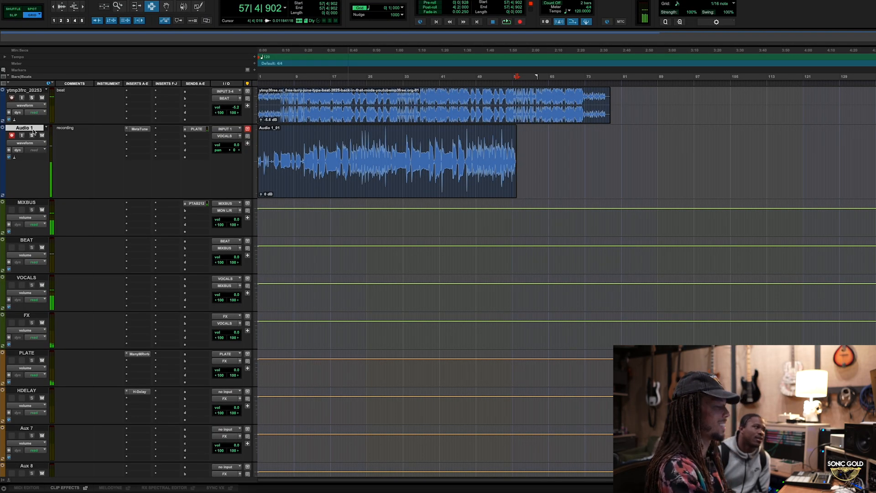
pyautogui.press('Return')
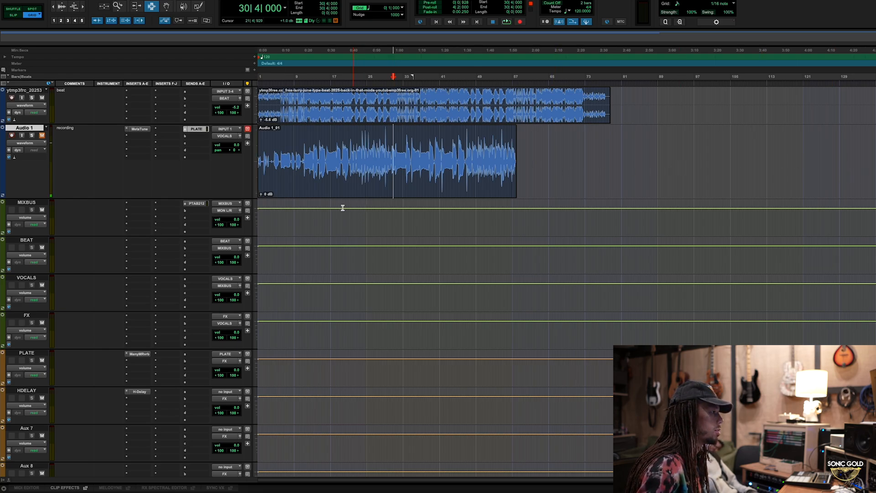
# - Examine the effect tracks, viewing the reverb plug-in on PLATE and the H-Delay plug-in on HDELAY
pyautogui.moveTo(330, 201); pyautogui.dragTo(481, 431)
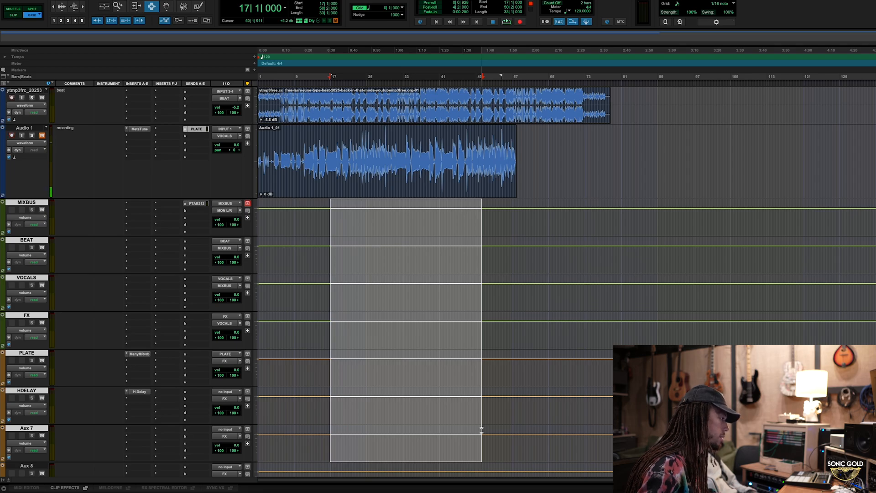
pyautogui.click(451, 335)
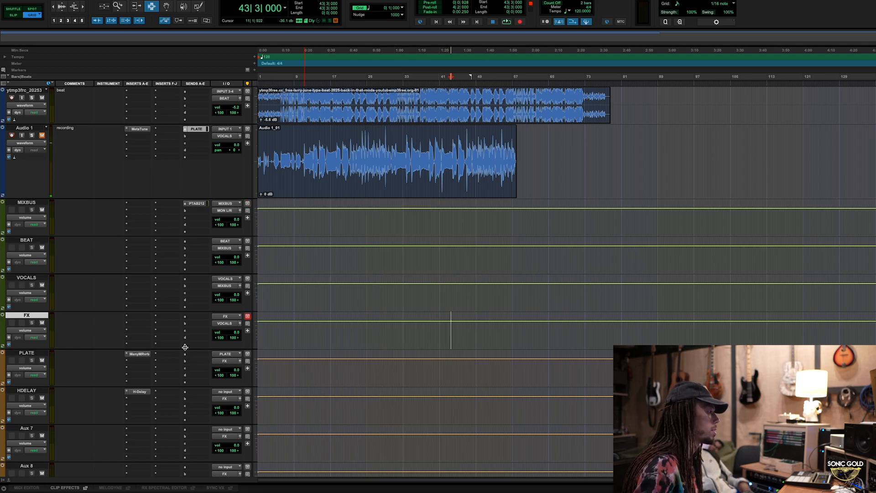
pyautogui.click(35, 353)
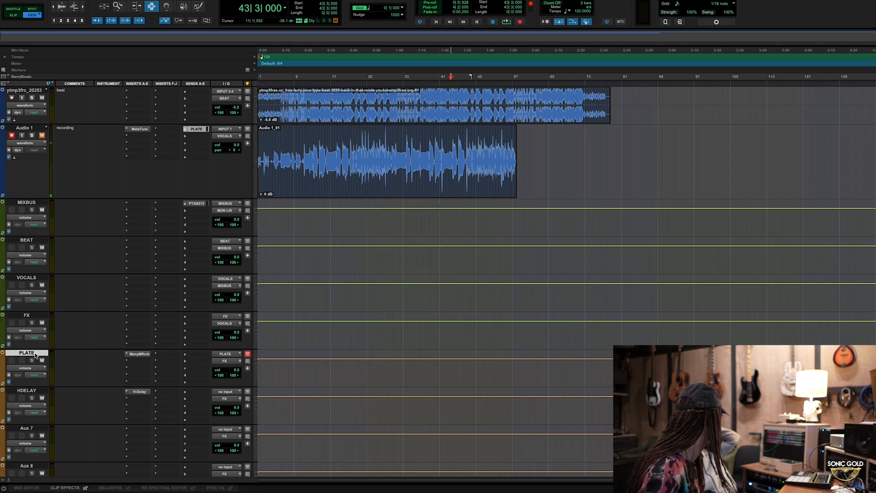
pyautogui.click(145, 354)
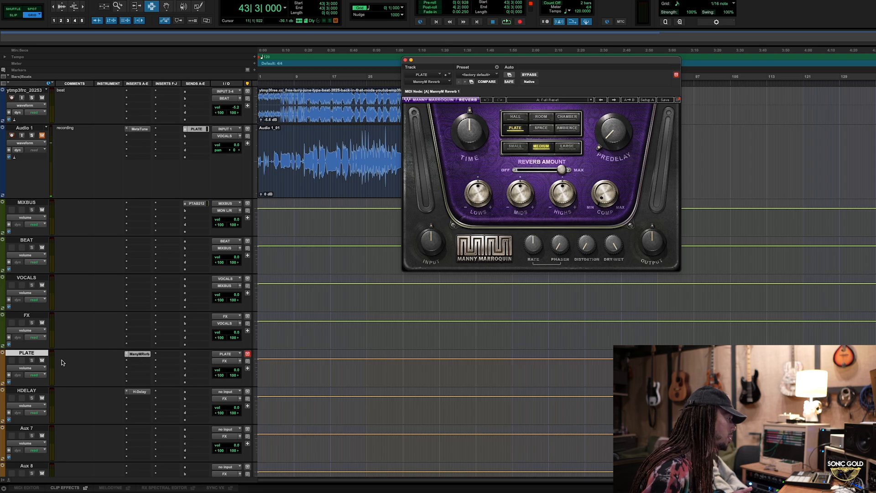
pyautogui.click(144, 392)
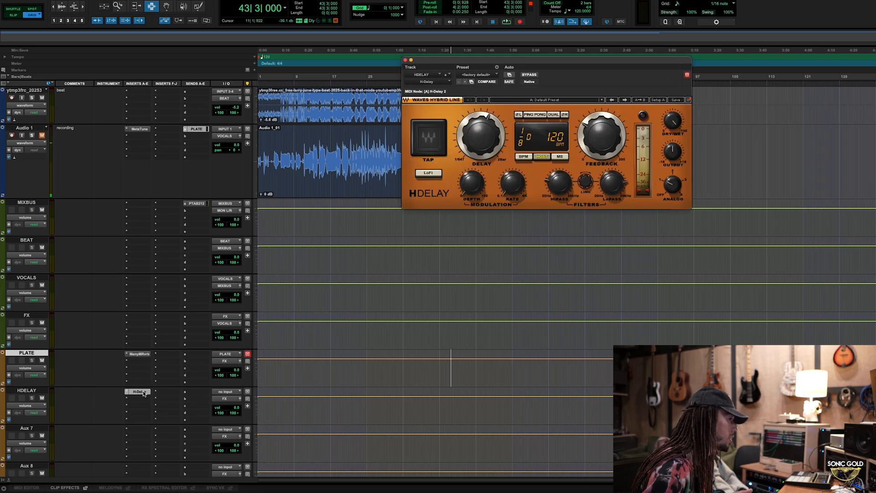
pyautogui.click(406, 60)
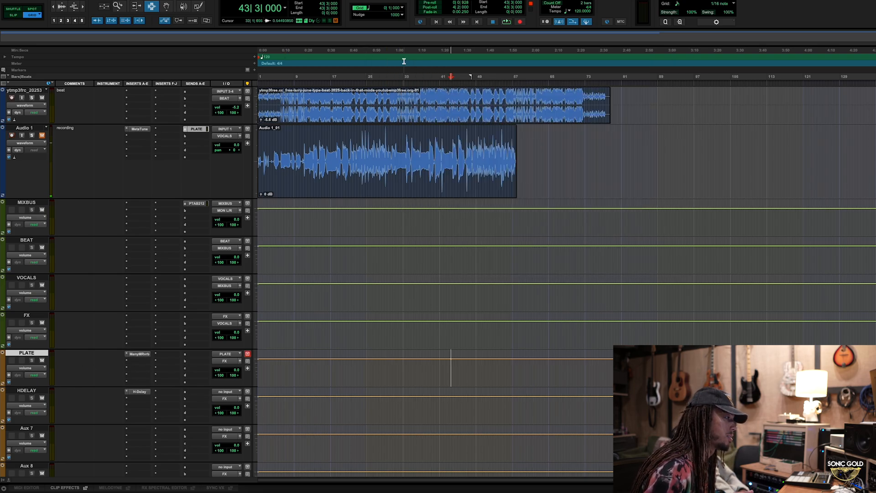
# - Add a second send on the Audio 1 recording track, going to HDELAY
pyautogui.click(184, 140)
pyautogui.moveTo(187, 140)
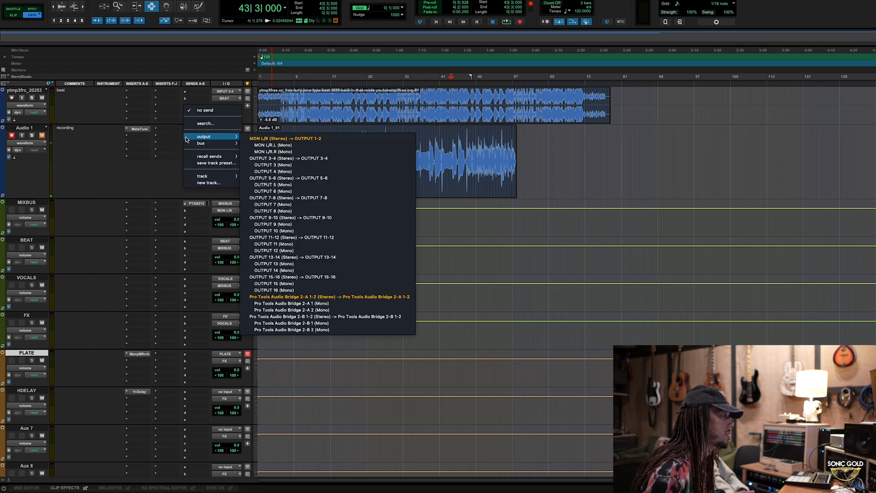
pyautogui.click(23, 127)
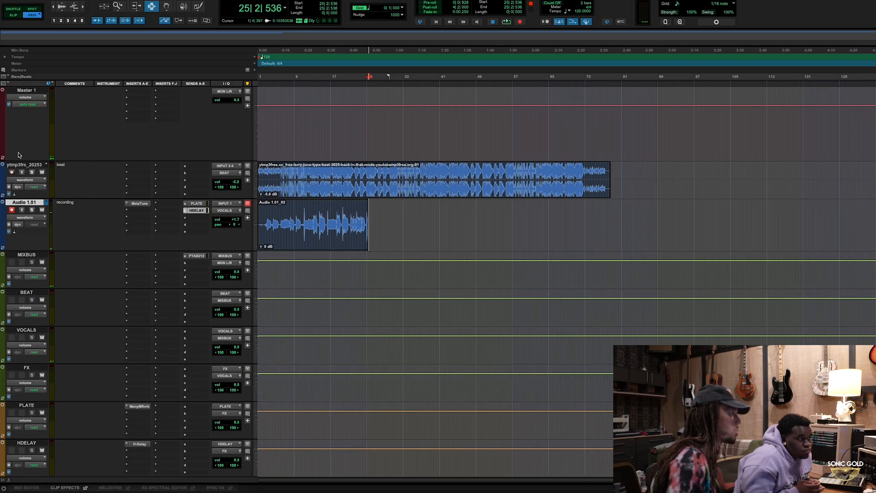
# - Change the color of the Audio 1.01 recording track to dark purple
pyautogui.click(23, 165)
pyautogui.click(30, 206)
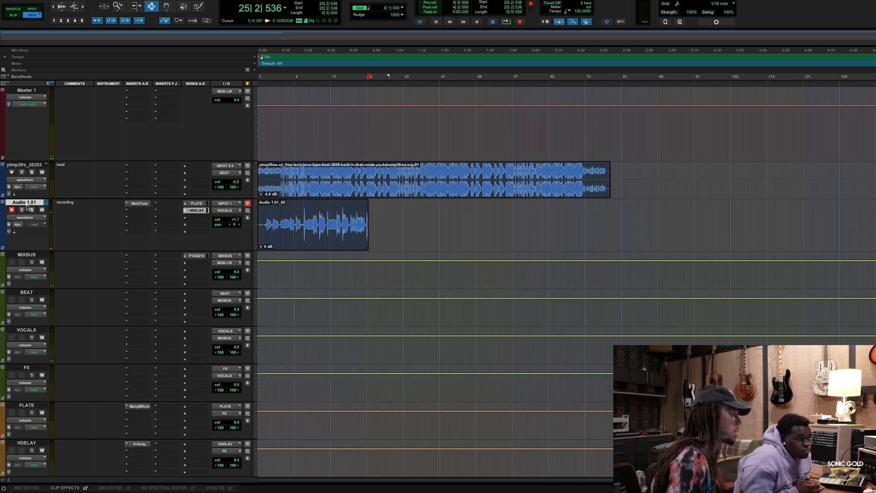
pyautogui.doubleClick(3, 218)
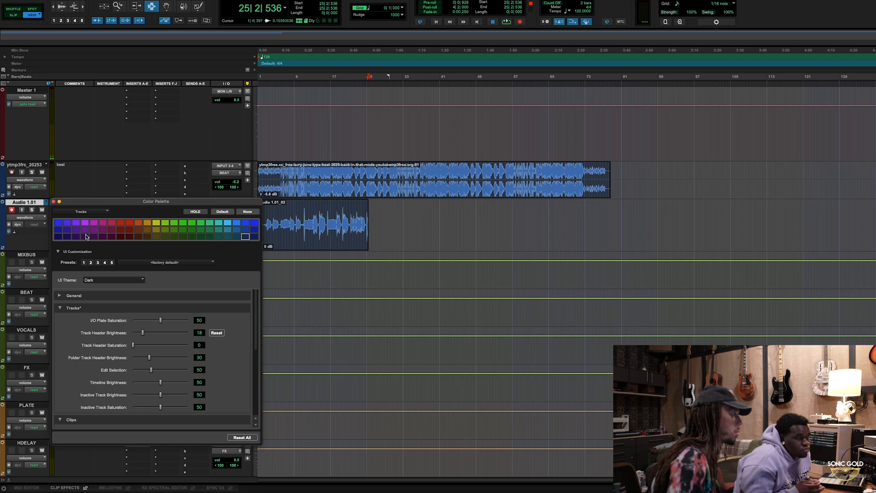
pyautogui.click(85, 237)
pyautogui.click(54, 201)
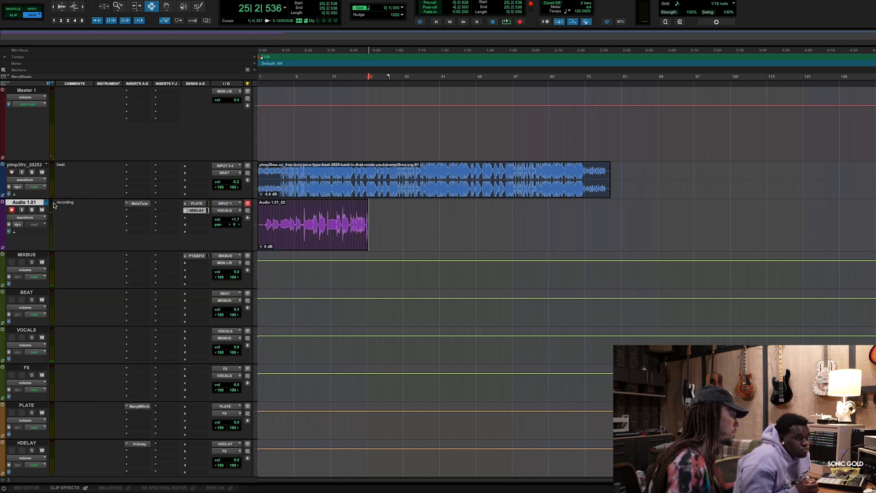
# - Duplicate the Audio 1.01 recording track with its MetaTune insert and its PLATE and HDELAY sends
pyautogui.scroll(-3, 146, 153)
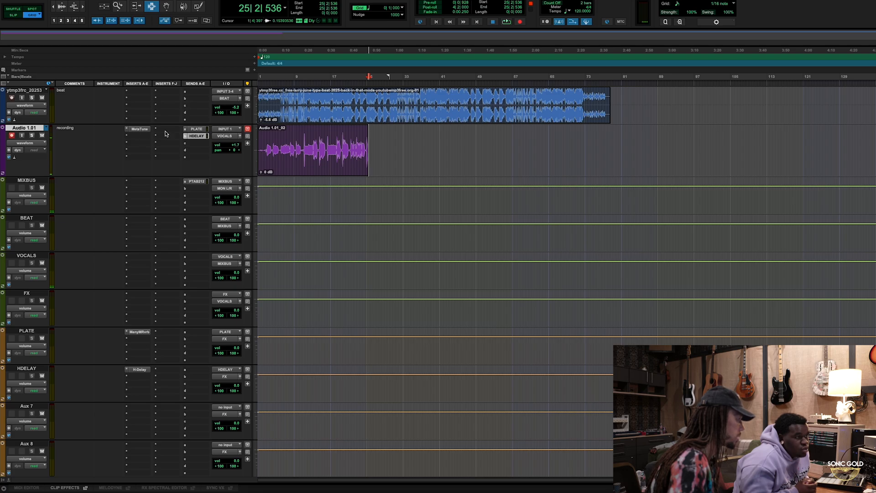
pyautogui.scroll(3, 189, 157)
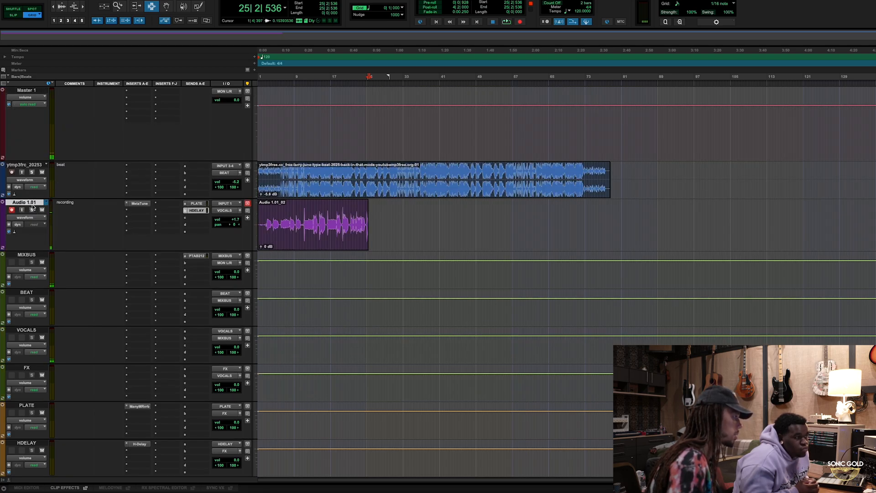
pyautogui.hotkey('alt', 'shift', 'd')
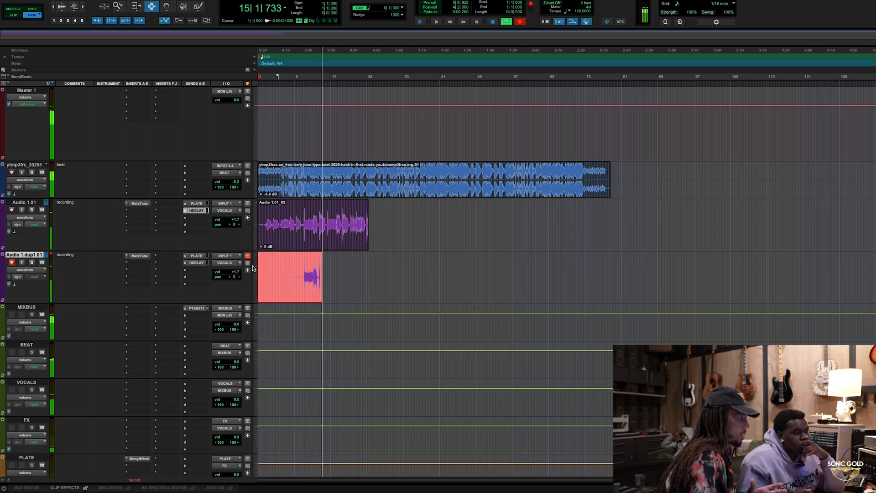
# - Pan the Audio 1.01 track and its duplicate to opposite sides, at 51 each
pyautogui.moveTo(228, 225); pyautogui.dragTo(237, 279)
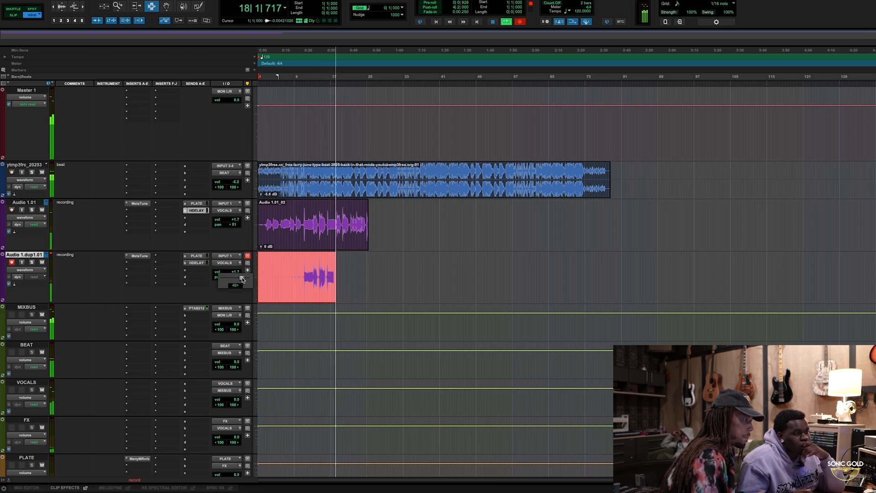
pyautogui.moveTo(244, 280); pyautogui.dragTo(244, 280)
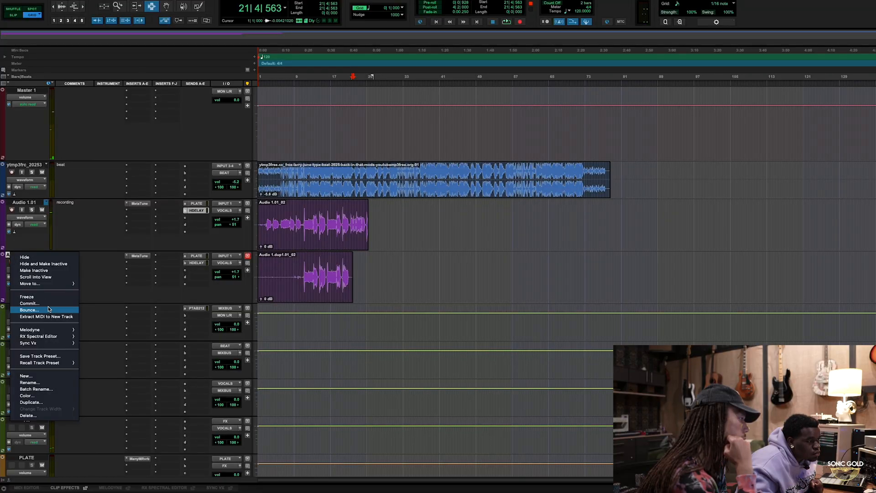
# - Duplicate the Audio 1.dup1.01 track with its inserts and sends but without its active playlist
pyautogui.click(41, 403)
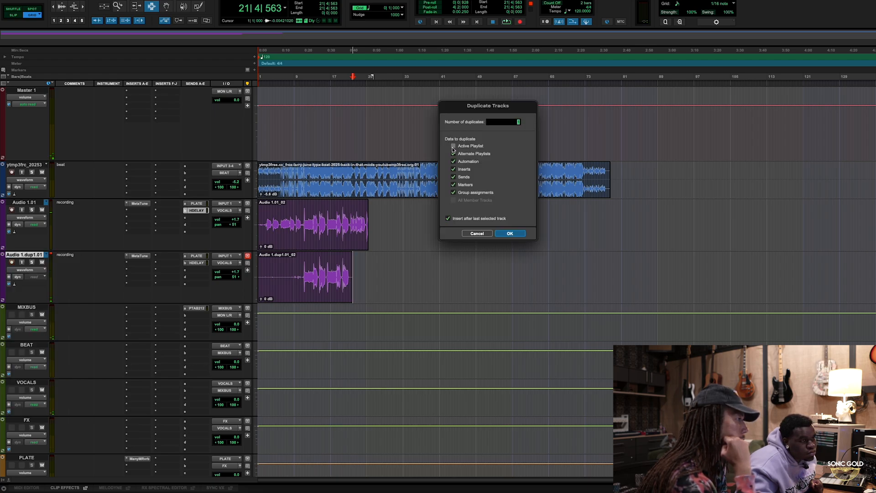
pyautogui.click(510, 233)
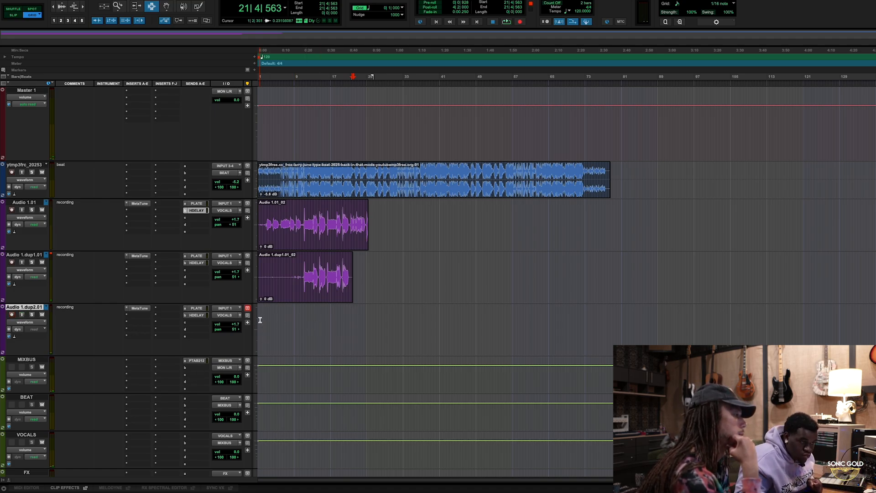
# - Record a vocal take on Audio 1.dup2.01 from the song's start and pan the track to 0
pyautogui.hotkey('ctrl', 'space')
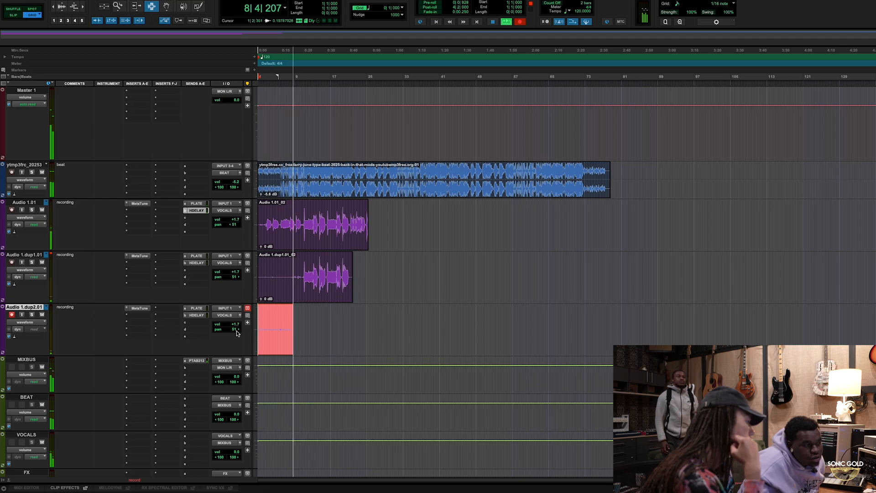
pyautogui.click(233, 330)
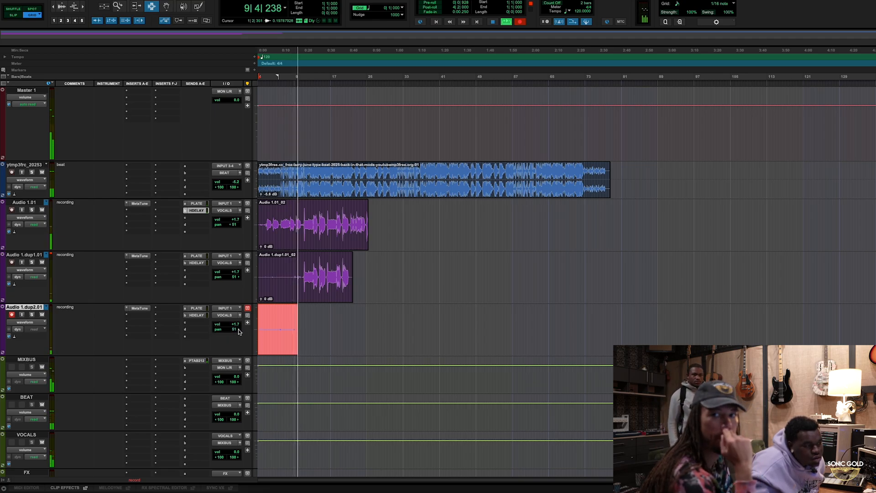
pyautogui.moveTo(237, 330); pyautogui.dragTo(230, 332)
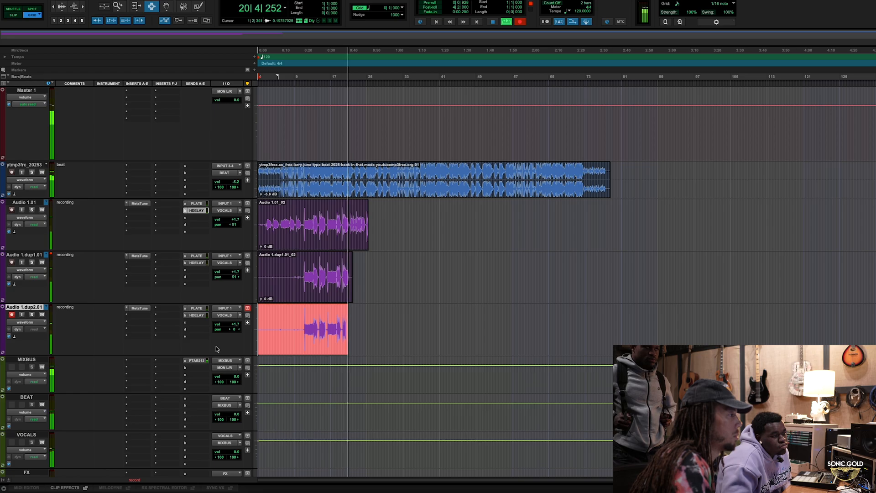
pyautogui.press('space')
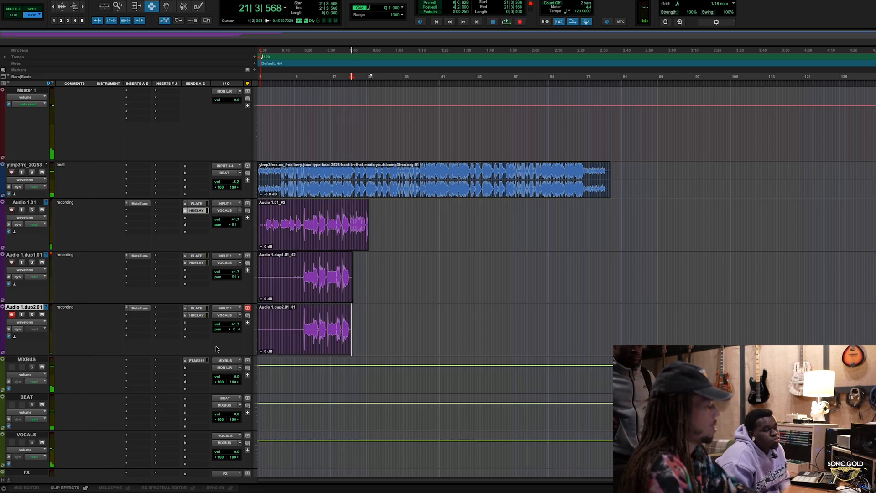
# - Trim the excess tails of the Audio 1.dup1.01 and Audio 1.dup2.01 clips back to 21|2|000
pyautogui.hotkey('ctrl', ']')
pyautogui.hotkey('ctrl', ']')
pyautogui.moveTo(613, 273); pyautogui.dragTo(568, 328)
pyautogui.press('Delete')
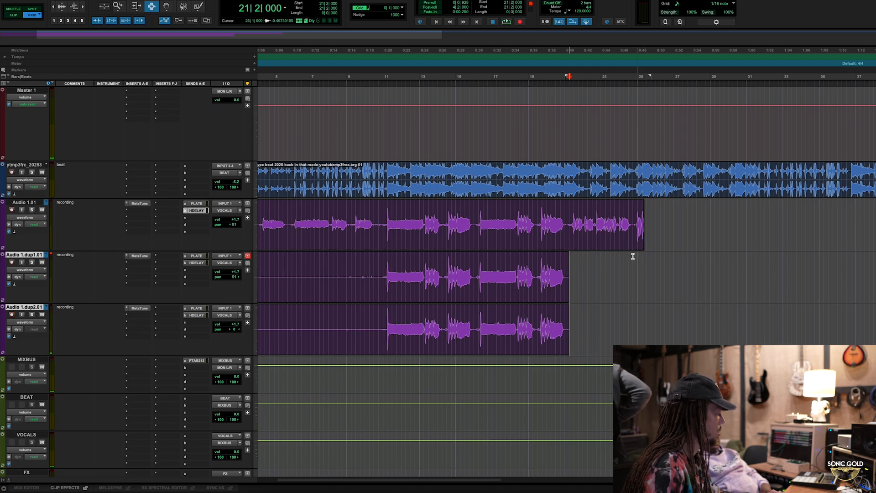
pyautogui.hotkey('ctrl', '[')
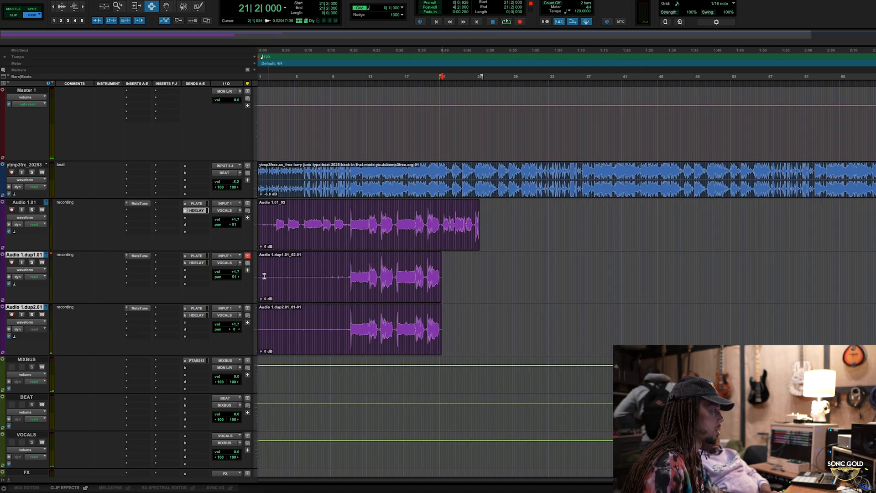
# - Duplicate the Audio 1.01 track with its insert and sends but without its recorded clip
pyautogui.moveTo(264, 225); pyautogui.dragTo(349, 226)
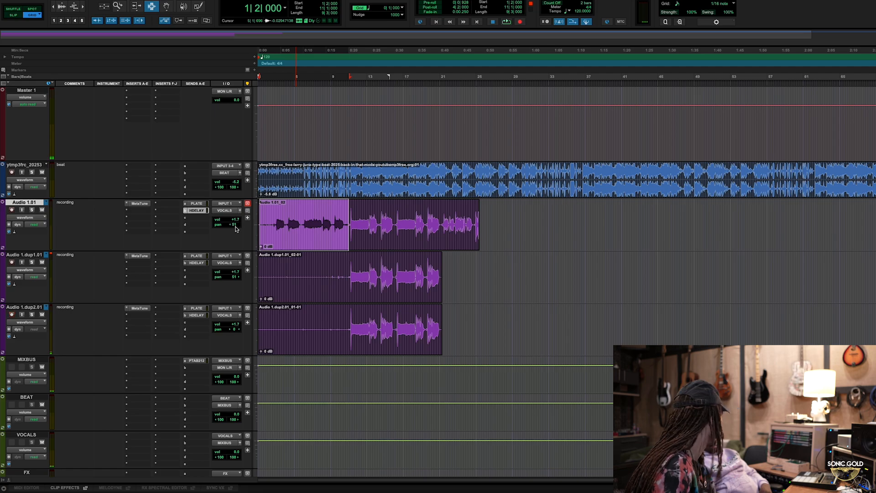
pyautogui.rightClick(27, 205)
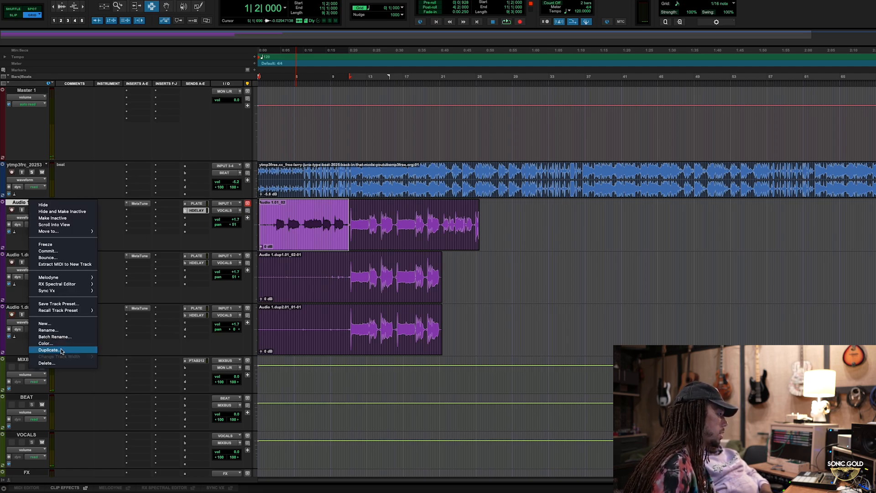
pyautogui.click(94, 352)
pyautogui.press('Return')
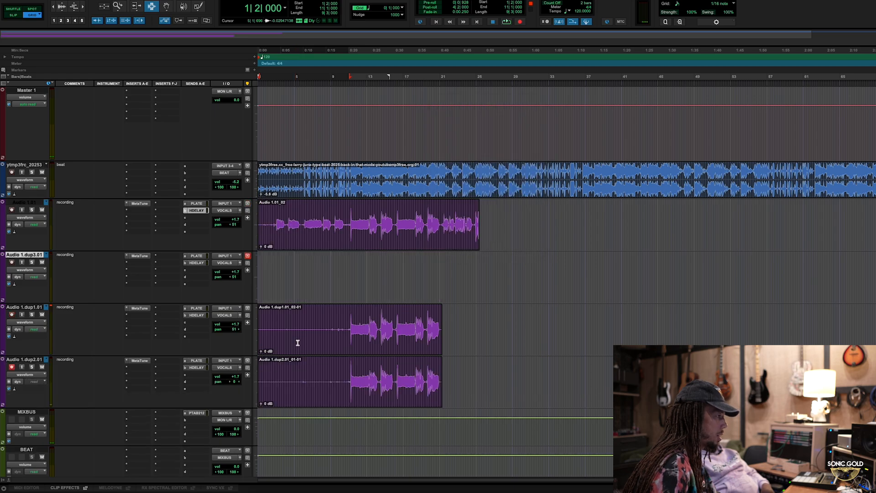
# - Split the Audio 1.01 clip at 10|4|000 and move its first part onto the empty Audio 1.dup3.01 track
pyautogui.click(347, 220)
pyautogui.press('b')
pyautogui.click(326, 237)
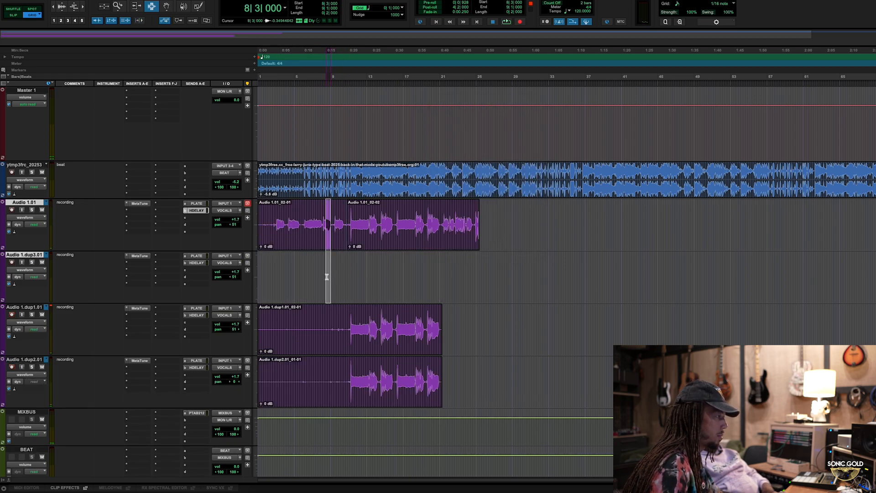
pyautogui.click(311, 239)
pyautogui.doubleClick(309, 241)
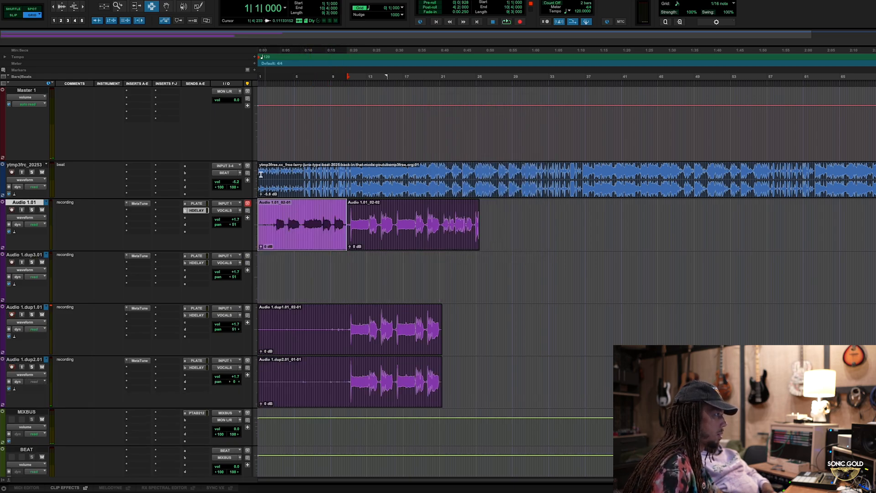
pyautogui.click(157, 2)
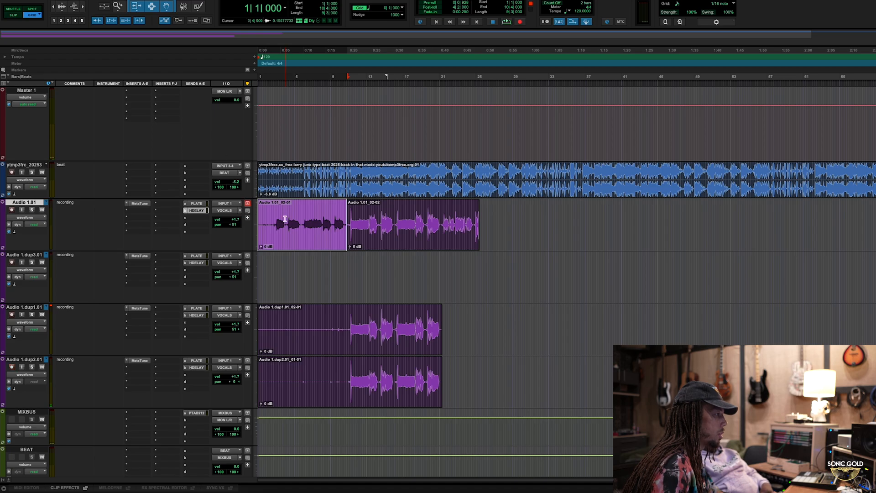
pyautogui.moveTo(294, 239); pyautogui.dragTo(272, 284)
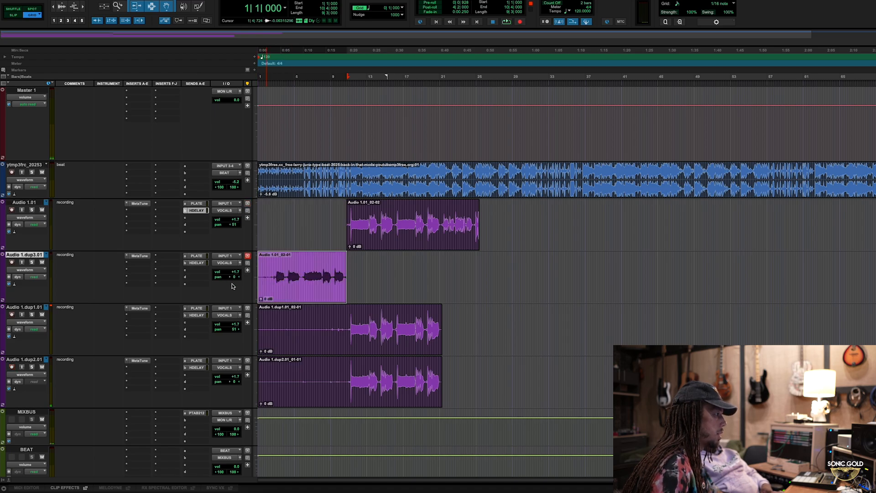
# - Move the Audio 1.dup3.01 track above Audio 1.01 in the track order
pyautogui.scroll(-5, 236, 295)
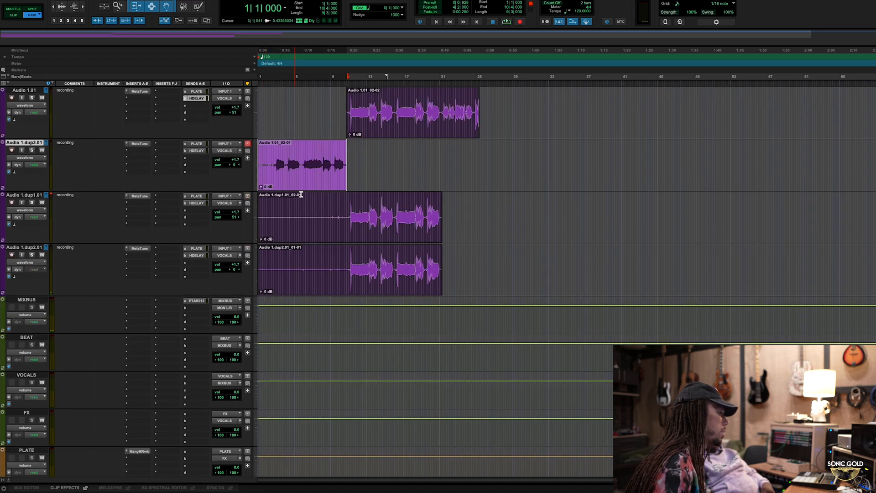
pyautogui.scroll(2, 300, 129)
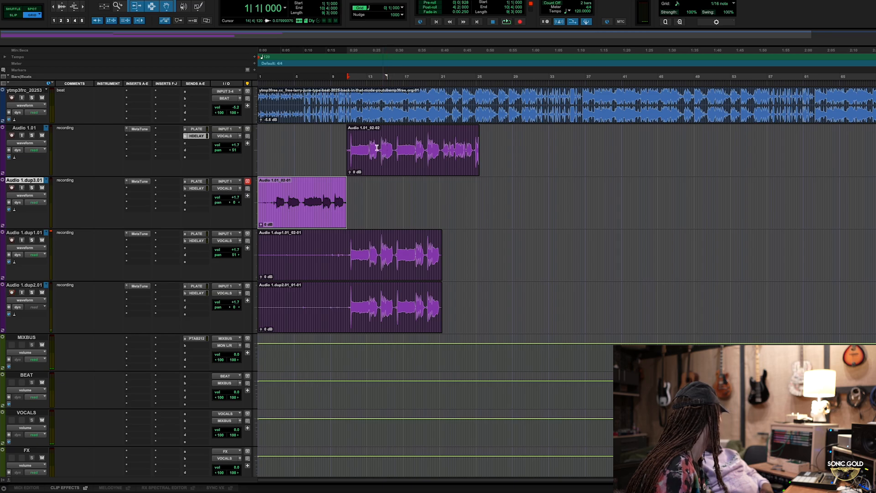
pyautogui.moveTo(23, 179); pyautogui.dragTo(23, 128)
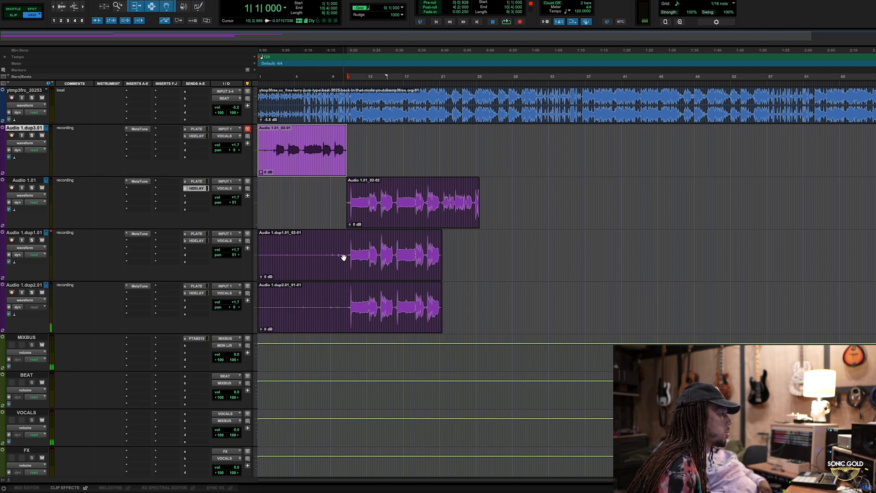
# - Delete the near-silent lead-in of the Audio 1.dup1.01 and Audio 1.dup2.01 clips before the vocals start
pyautogui.moveTo(347, 243); pyautogui.dragTo(246, 324)
pyautogui.press('Delete')
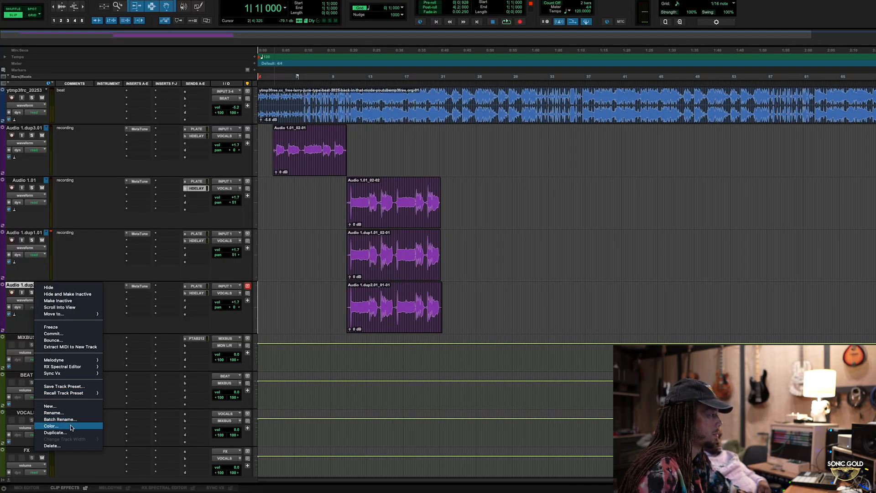
# - Duplicate the Audio 1.dup2.01 track without its clip and record-arm the new track in its place
pyautogui.click(70, 432)
pyautogui.press('Return')
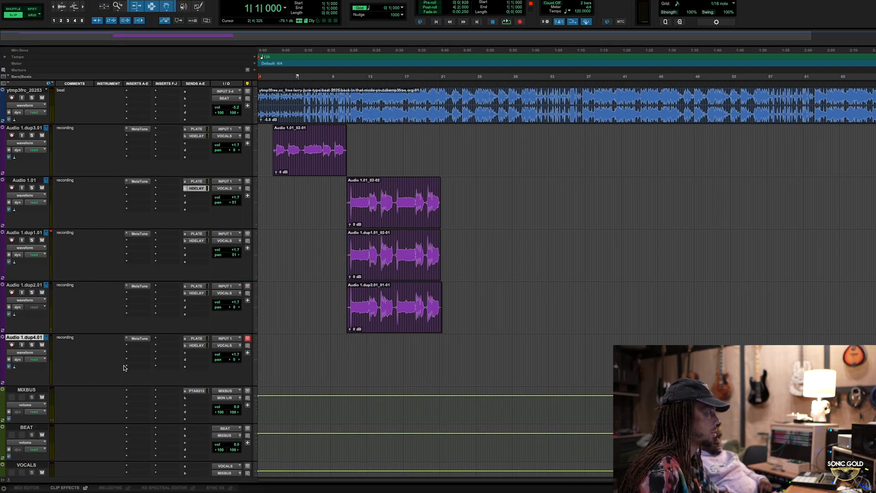
pyautogui.click(11, 293)
pyautogui.click(12, 344)
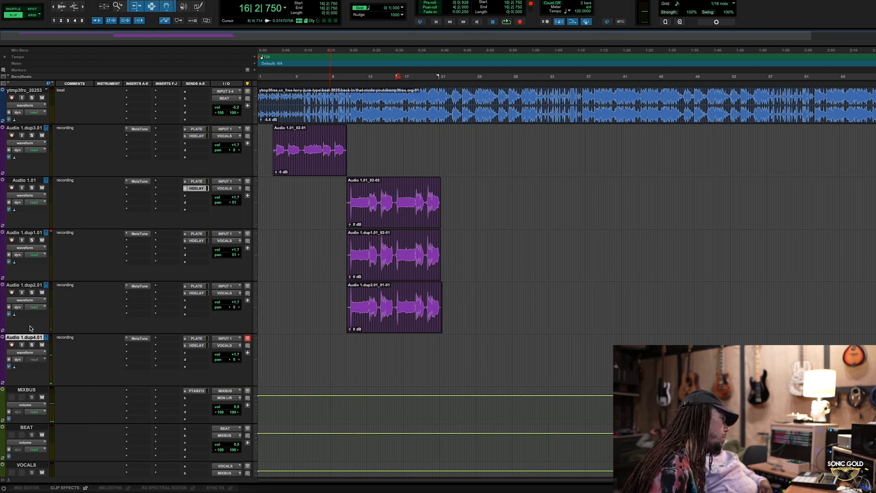
# - Record a new vocal take on the Audio 1.dup4.01 track, starting near the end of bar 13
pyautogui.moveTo(378, 365); pyautogui.dragTo(532, 371)
pyautogui.click(378, 344)
pyautogui.click(374, 344)
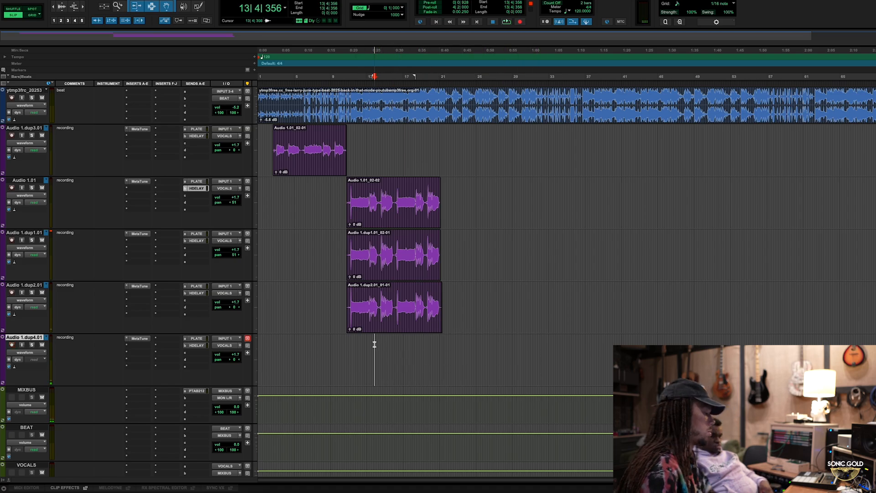
pyautogui.scroll(3, 374, 344)
pyautogui.press('super+space')
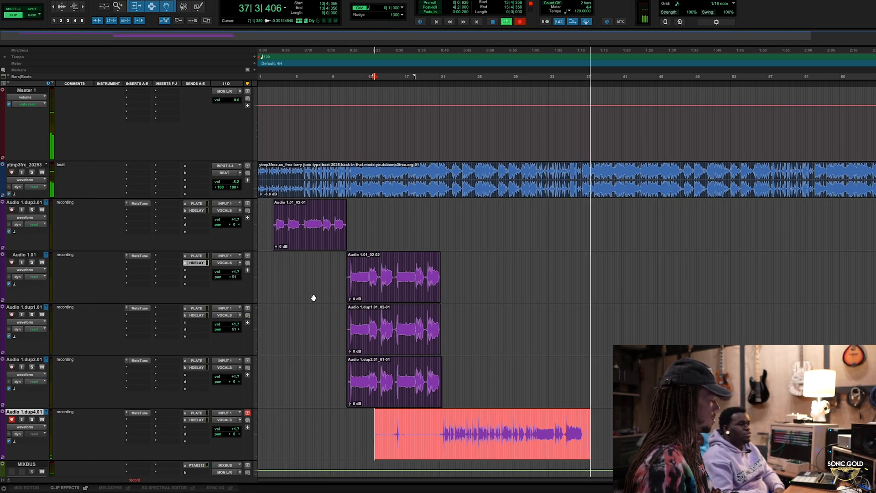
pyautogui.press('space')
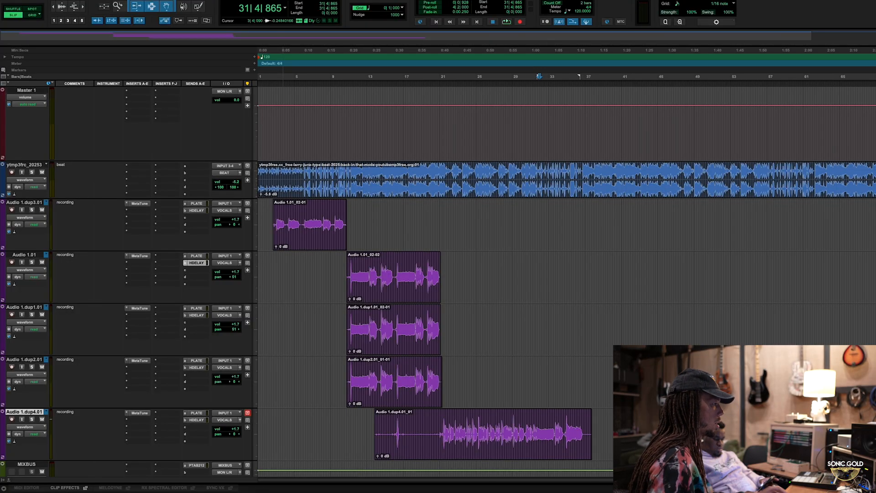
# - Select the three tracks Audio 1.01, Audio 1.dup1.01 and Audio 1.dup2.01 together
pyautogui.click(20, 256)
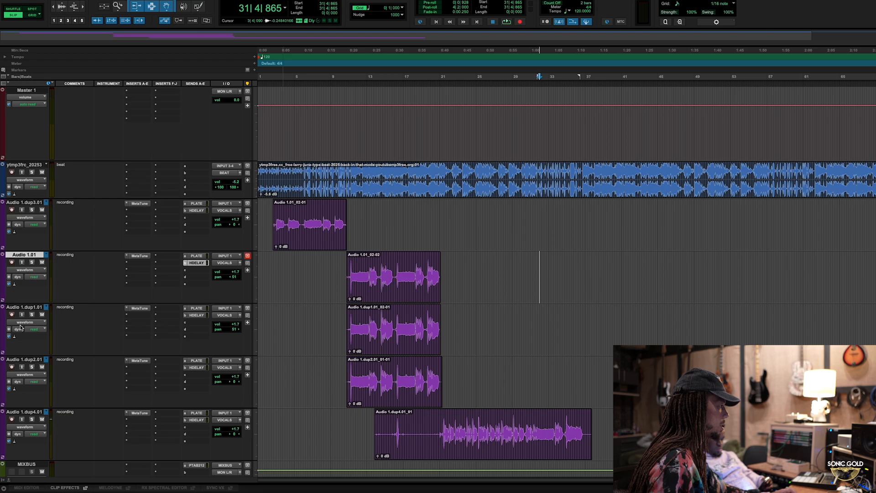
pyautogui.keyDown('shift'); pyautogui.click(21, 361); pyautogui.keyUp('shift')
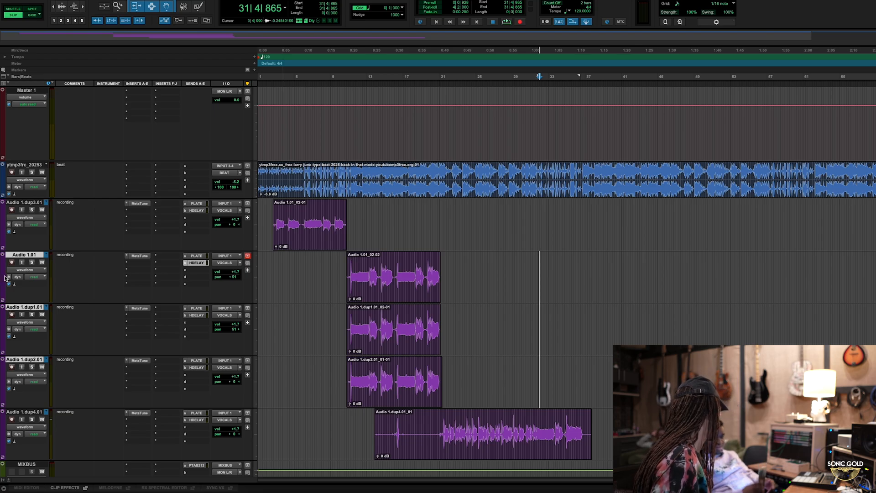
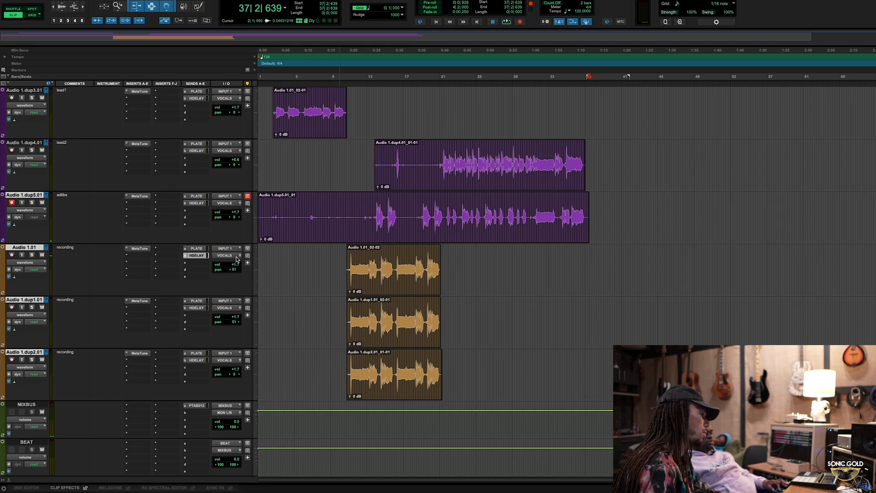
# - Play the song from bar 11 and set the volume of the three orange recording tracks to -3.6
pyautogui.press('space')
pyautogui.click(353, 204)
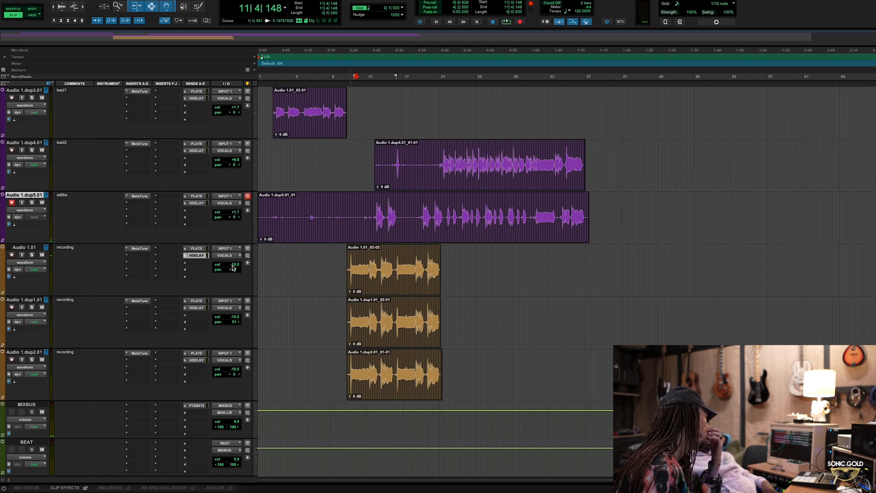
pyautogui.press('space')
pyautogui.moveTo(233, 267)
pyautogui.mouseDown()
pyautogui.moveTo(238, 256)
pyautogui.moveTo(231, 266)
pyautogui.mouseUp()
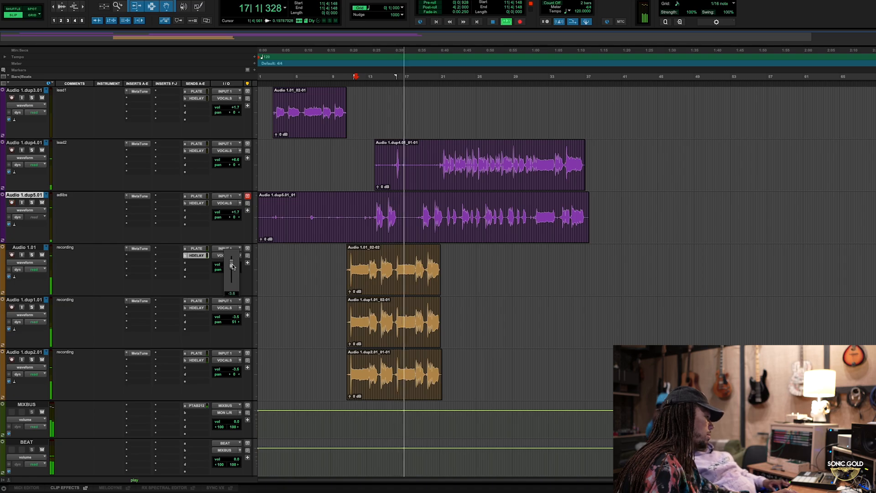
pyautogui.moveTo(232, 266); pyautogui.dragTo(232, 266)
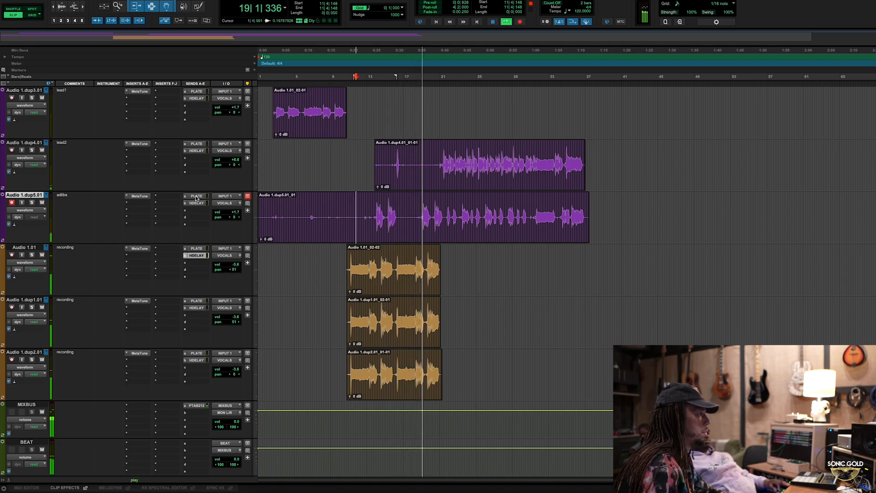
pyautogui.press('space')
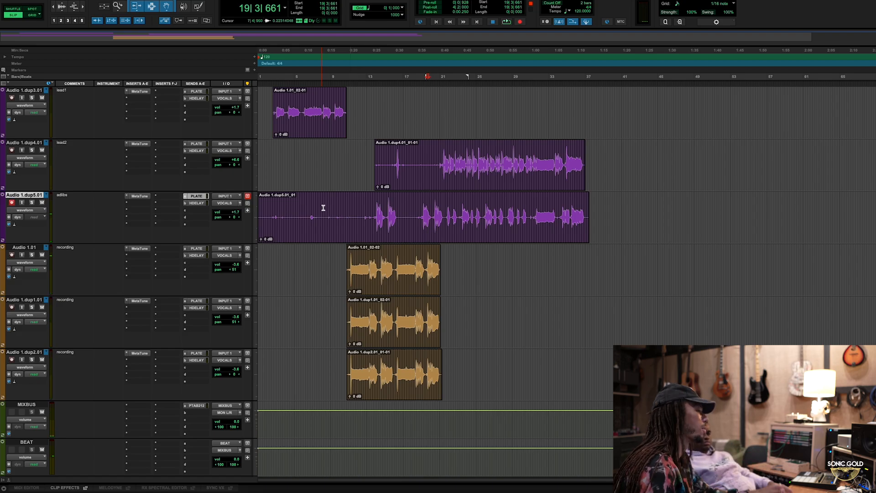
# - Delete the near-silent opening of the adlibs clip up to about bar 11 and play back the mix
pyautogui.moveTo(350, 211); pyautogui.dragTo(212, 217)
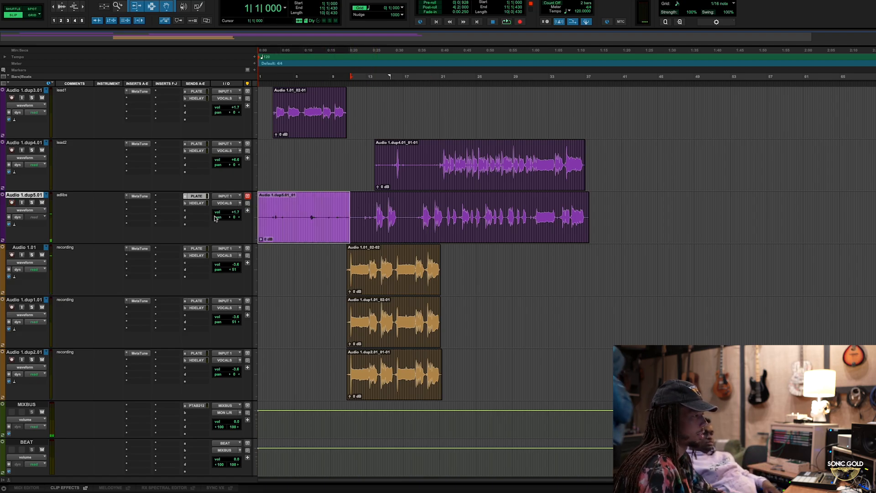
pyautogui.press('Delete')
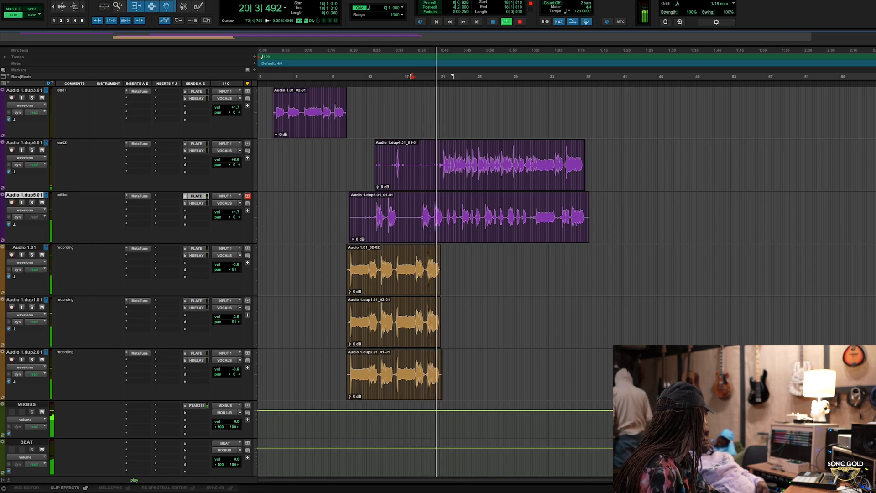
pyautogui.press('space')
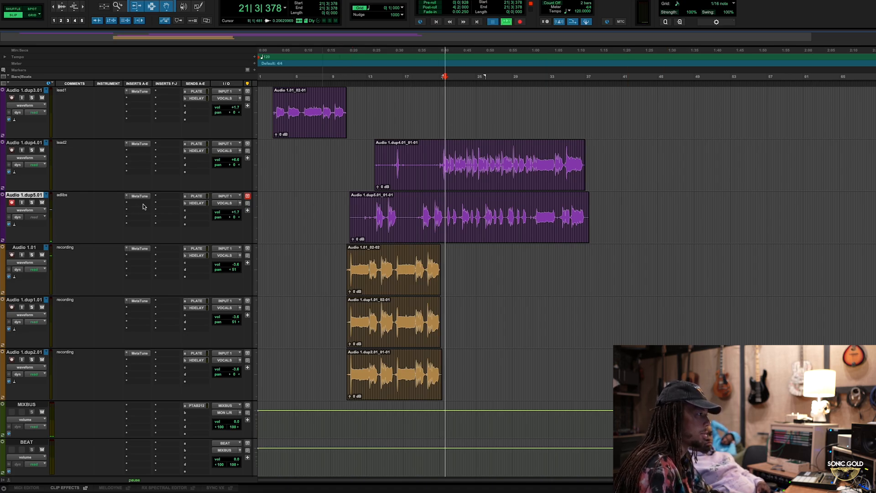
pyautogui.press('space')
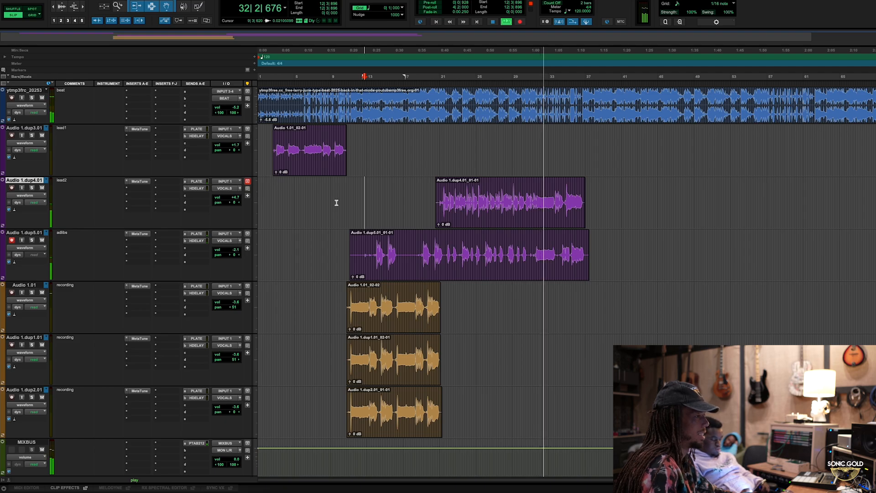
# - Record a new vocal take on the Audio 1.01 track from near the end of bar 27 to about bar 36
pyautogui.press('space')
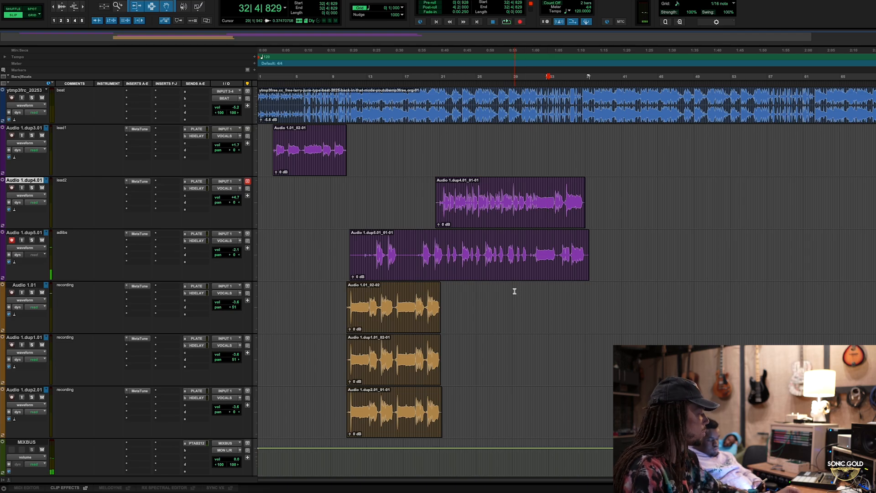
pyautogui.click(501, 296)
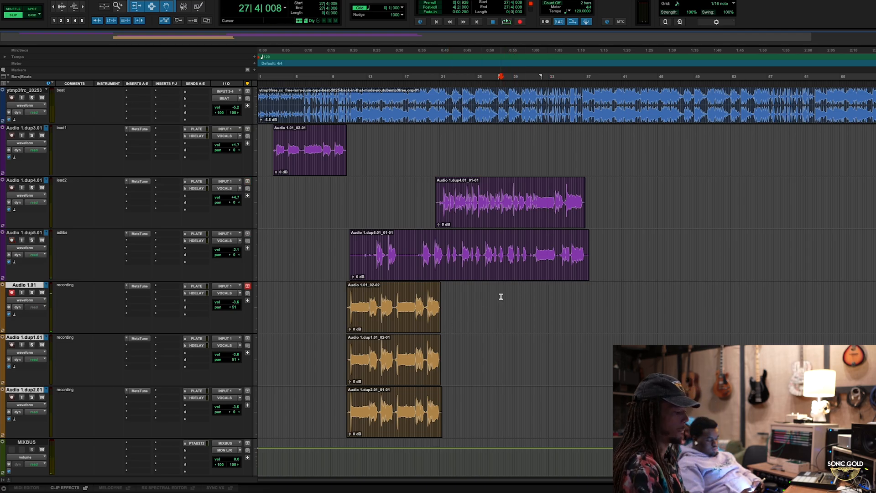
pyautogui.hotkey('ctrl', 'space')
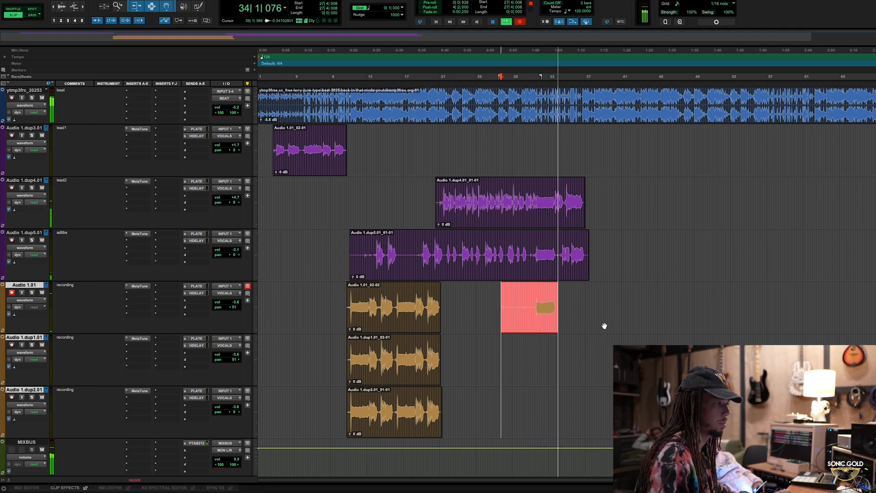
pyautogui.press('t')
pyautogui.press('t')
pyautogui.hscroll(6, 604, 325)
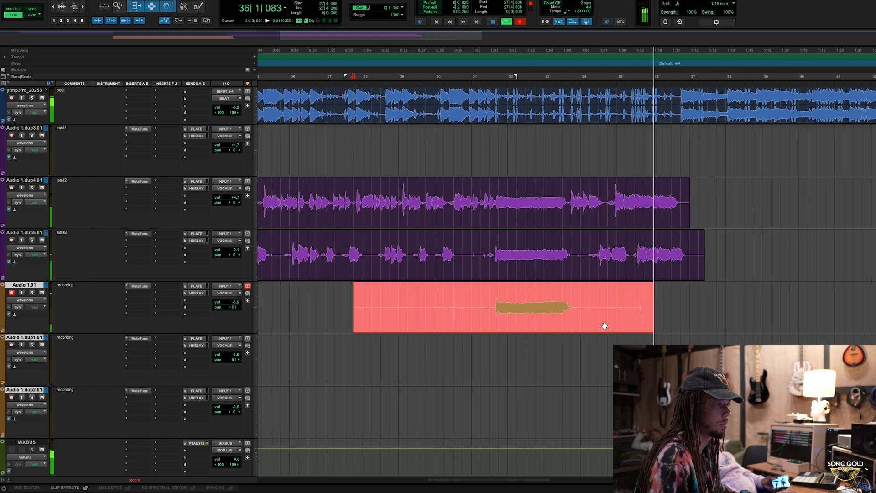
pyautogui.press('space')
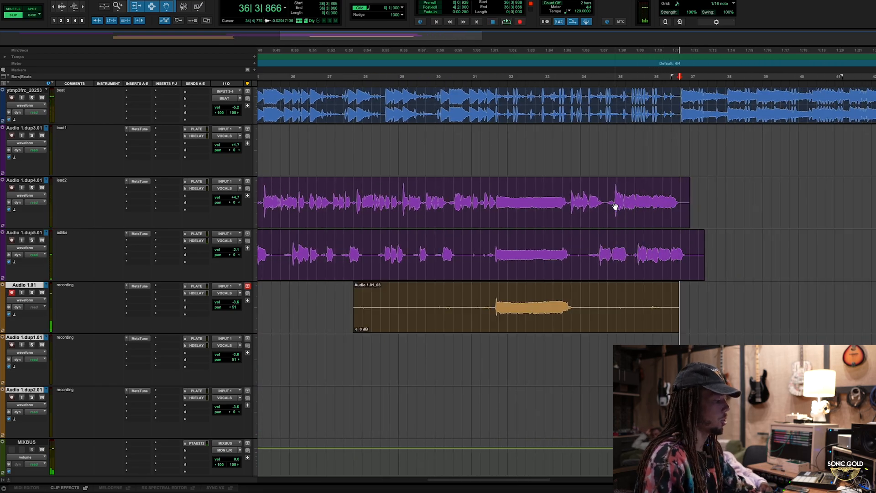
# - Turn on QuickPunch recording mode for the transport
pyautogui.click(612, 200)
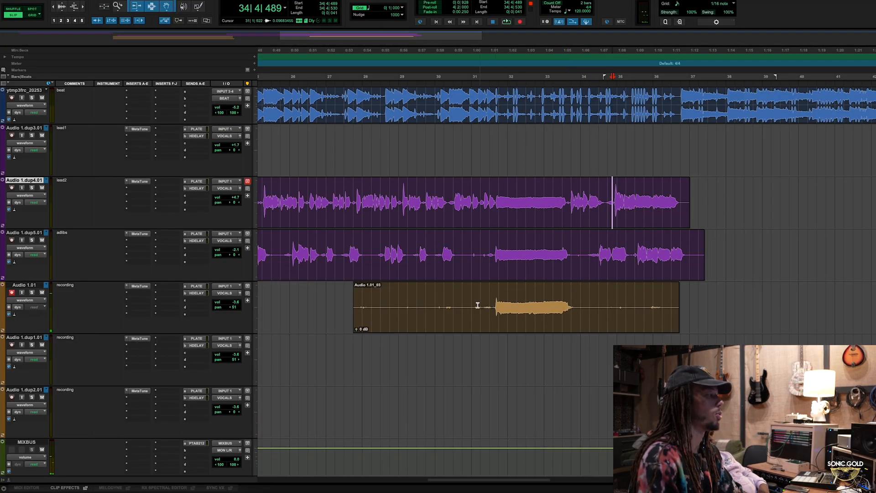
pyautogui.click(473, 306)
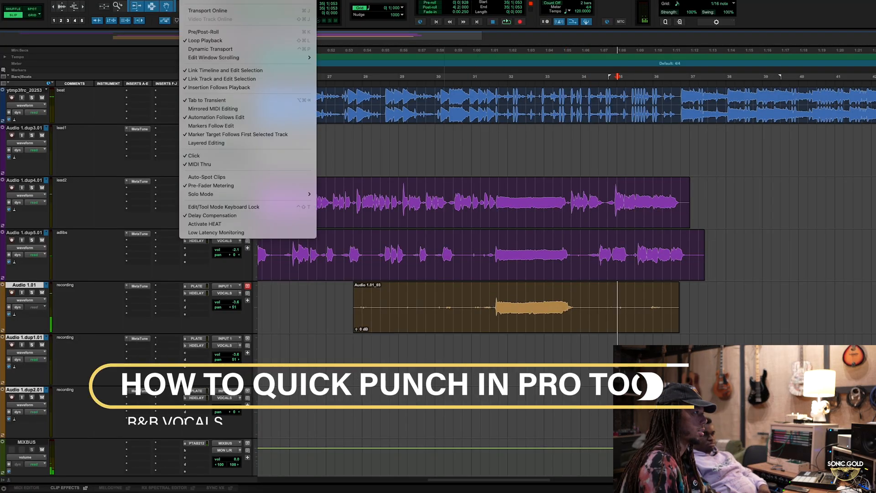
pyautogui.press('Escape')
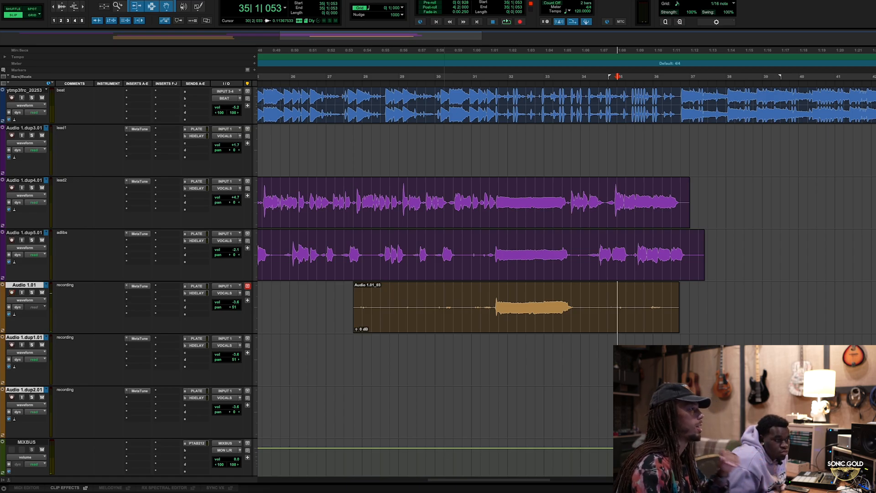
pyautogui.click(193, 0)
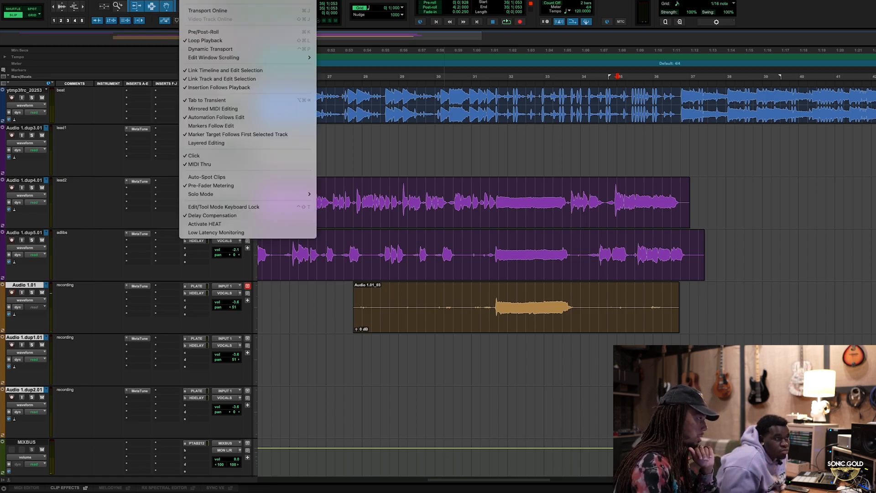
pyautogui.click(193, 0)
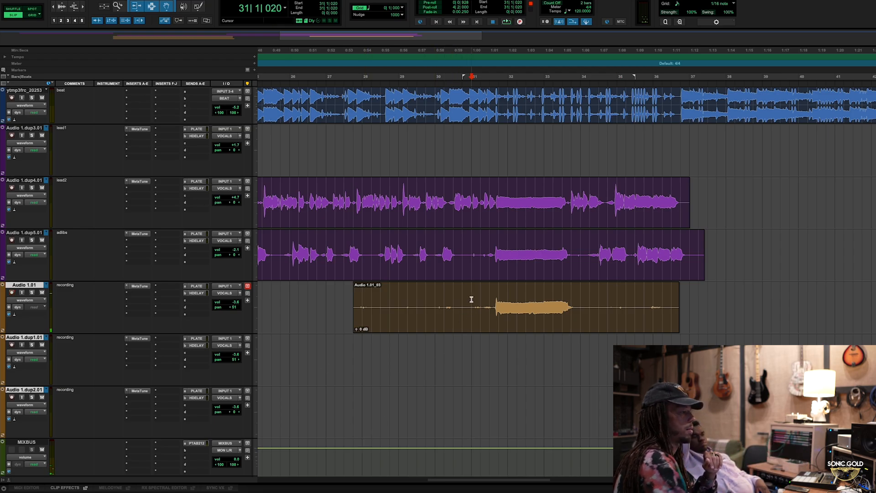
# - Play from bar 30 and punch in a new vocal on Audio 1.01 from about bar 34 to bar 37
pyautogui.click(455, 293)
pyautogui.press('space')
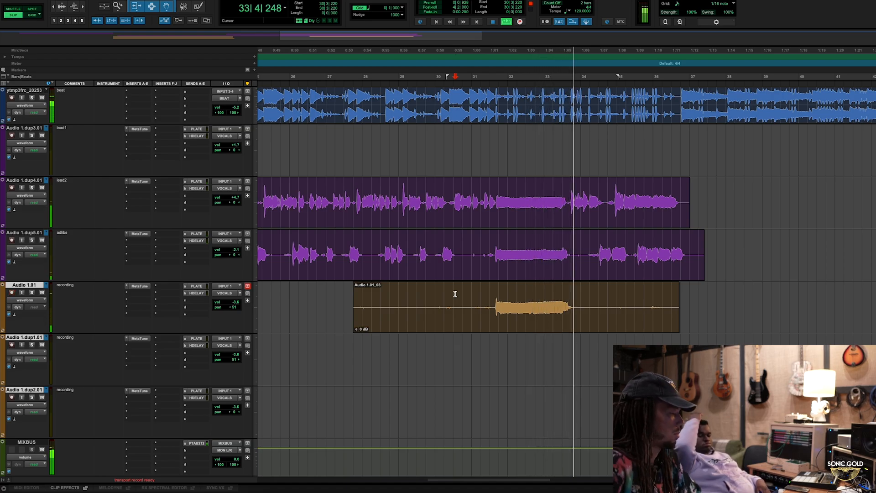
pyautogui.press('super+space')
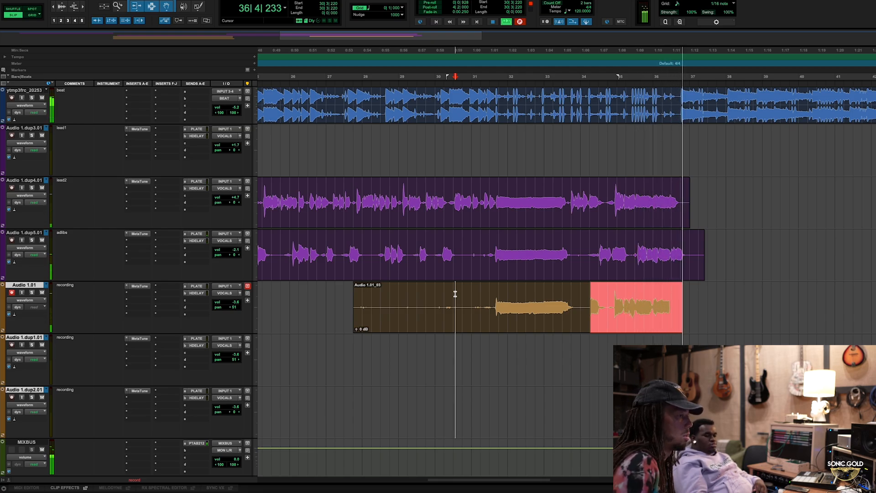
pyautogui.press('space')
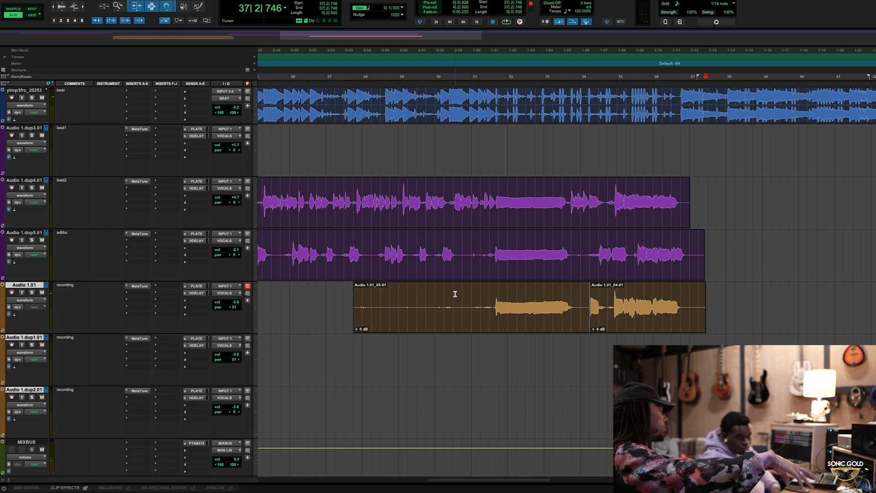
# - Record a doubled vocal take on the Audio 1.dup1.01 track, starting at about bar 29
pyautogui.click(488, 355)
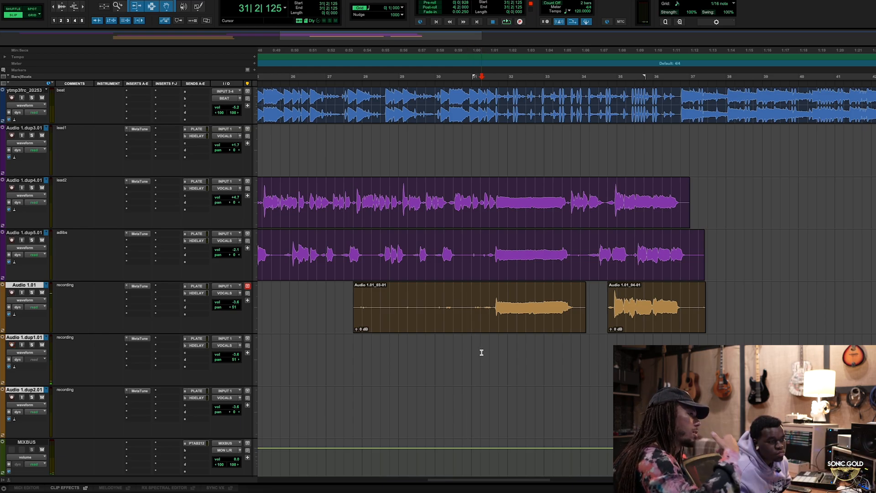
pyautogui.click(475, 352)
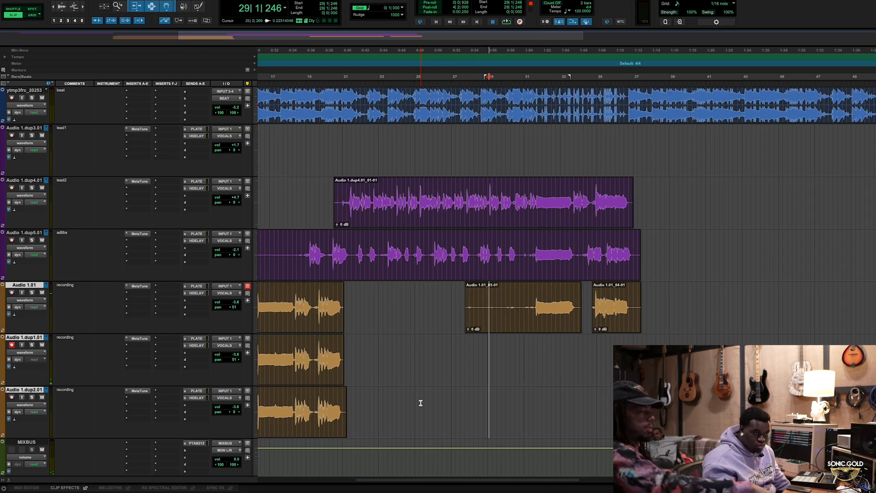
pyautogui.hotkey('ctrl', 'space')
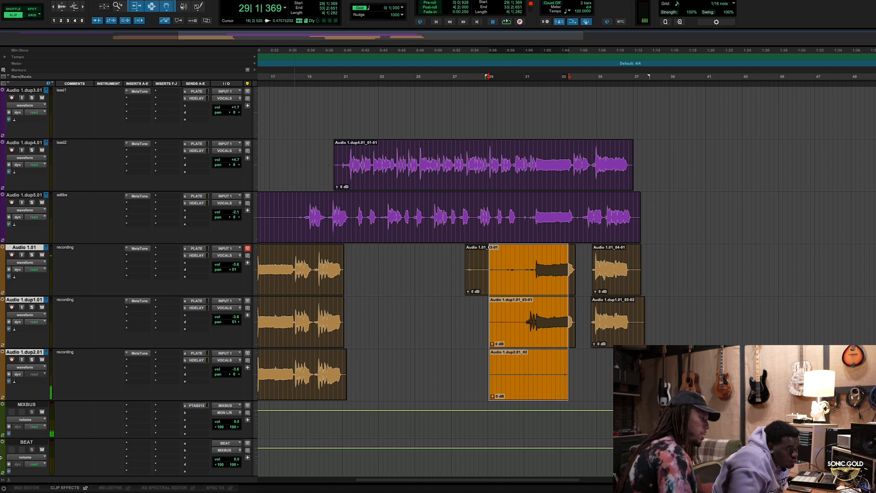
# - Suspend Group 1, then delete the empty clip on Audio 1.dup2.01 and the near-silent clip openings above it up to about bar 30
pyautogui.moveTo(15, 455); pyautogui.dragTo(74, 448)
pyautogui.moveTo(72, 397); pyautogui.dragTo(33, 407)
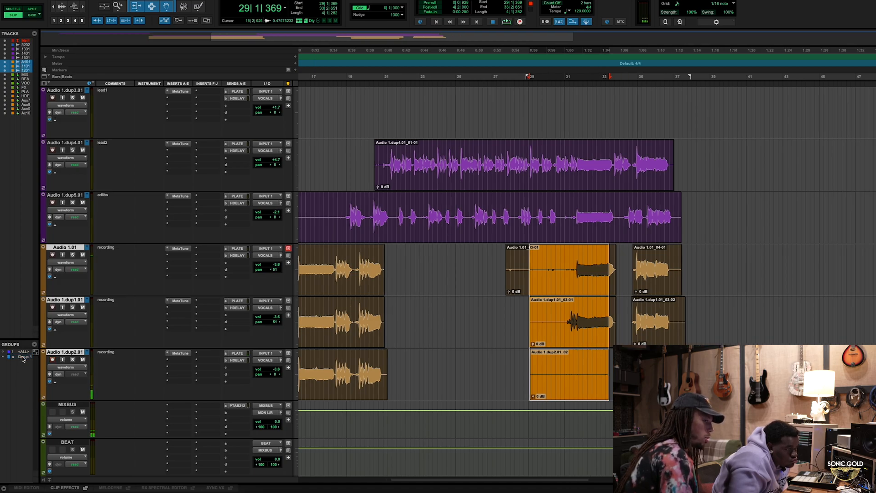
pyautogui.moveTo(495, 264); pyautogui.dragTo(563, 330)
pyautogui.moveTo(506, 362); pyautogui.dragTo(546, 368)
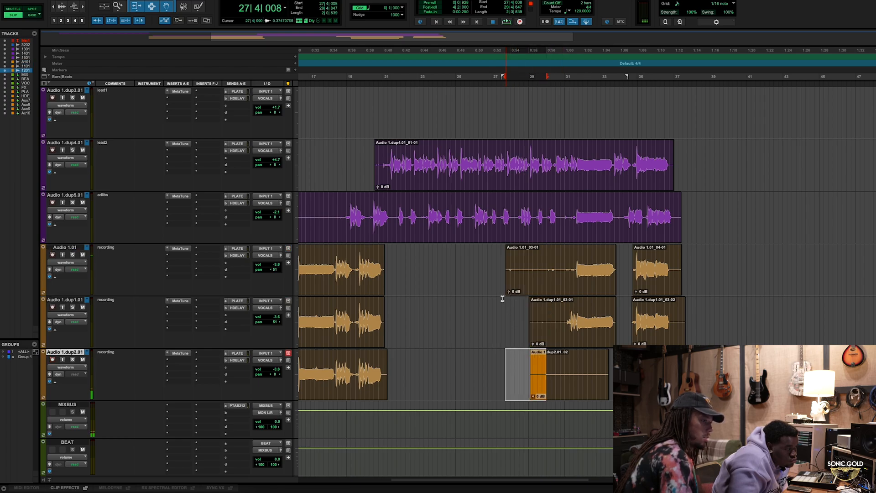
pyautogui.moveTo(501, 267); pyautogui.dragTo(627, 370)
pyautogui.press('Delete')
pyautogui.press('Delete')
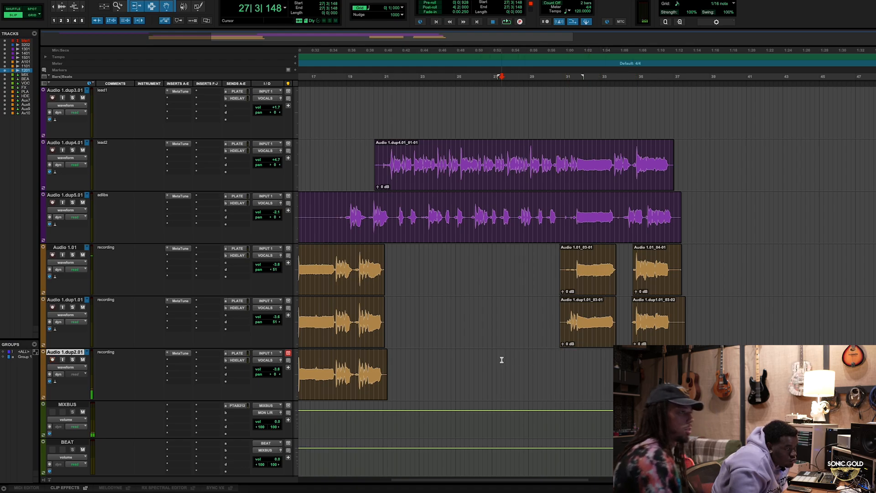
# - Record the third vocal layer on Audio 1.dup2.01, starting near the end of bar 27
pyautogui.press('space')
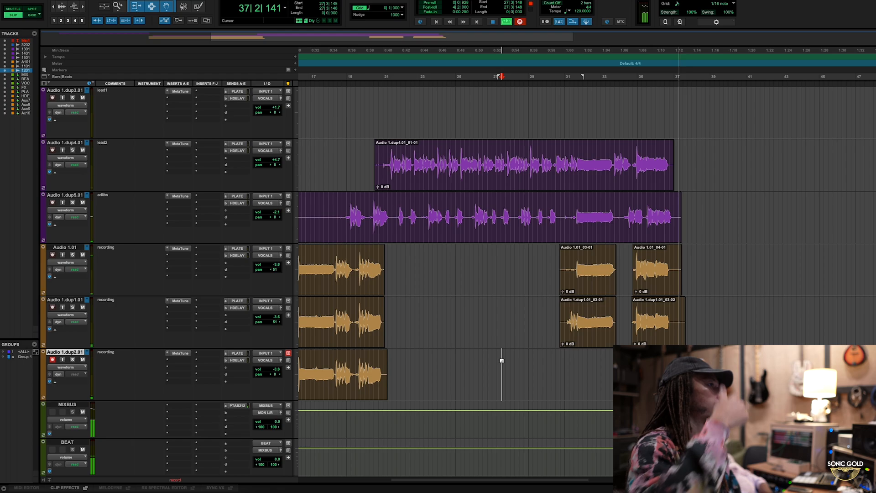
pyautogui.press('space')
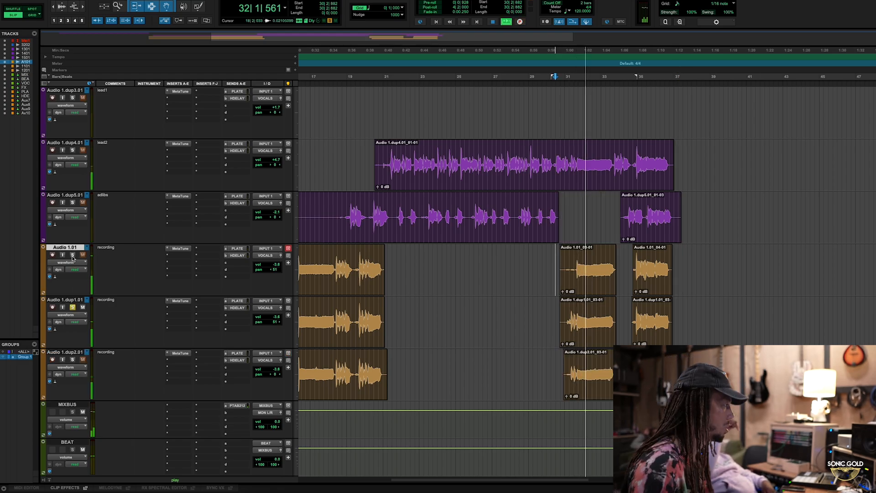
# - Solo the three orange recording tracks during playback to check the stacked layers, and listen within the mix
pyautogui.click(72, 359)
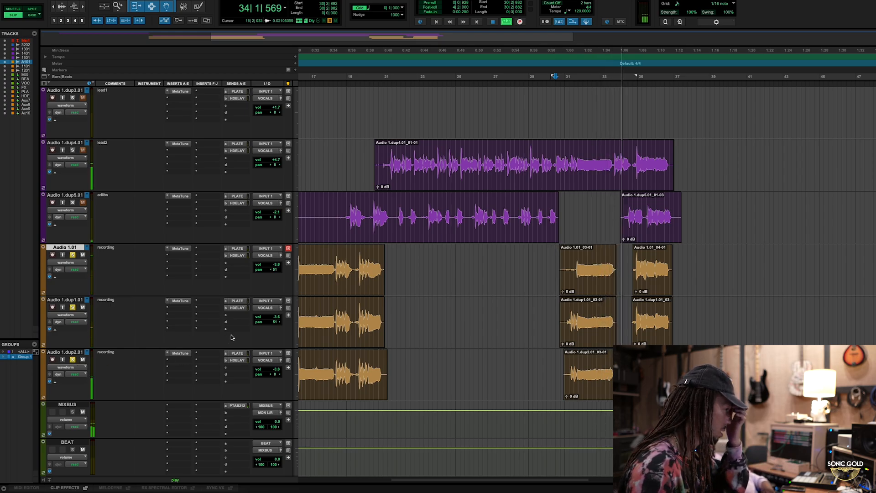
pyautogui.scroll(-2, 231, 337)
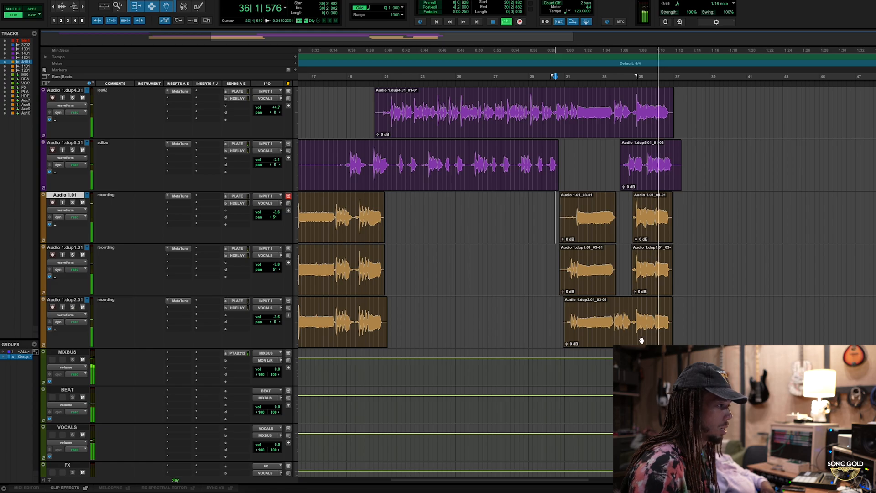
pyautogui.scroll(2, 641, 342)
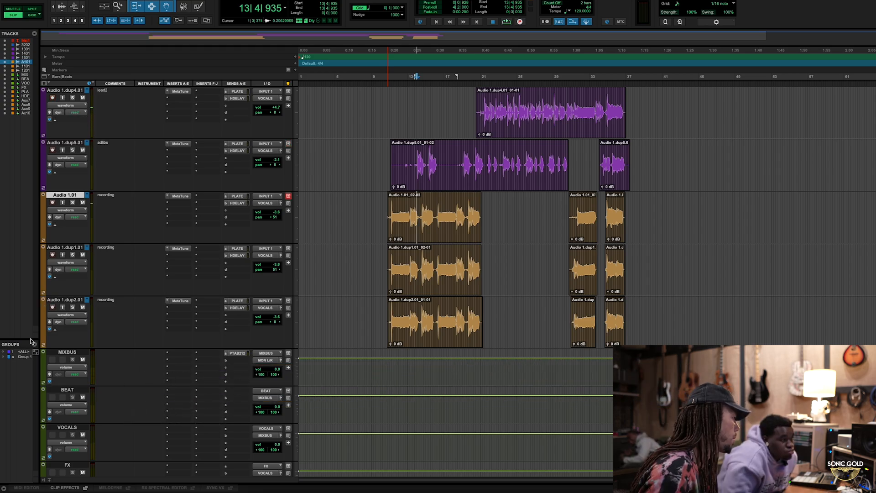
# - Enable Group 1 and create one new stereo Aux Input track next to MIXBUS
pyautogui.click(25, 358)
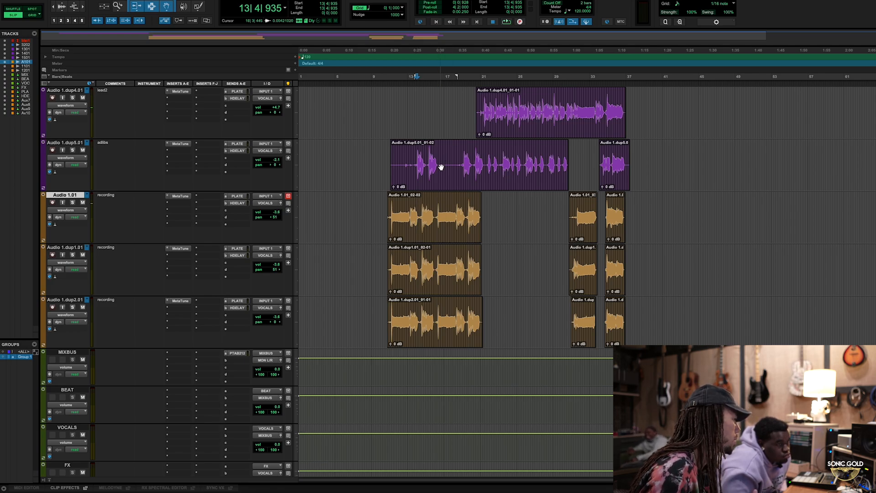
pyautogui.click(74, 352)
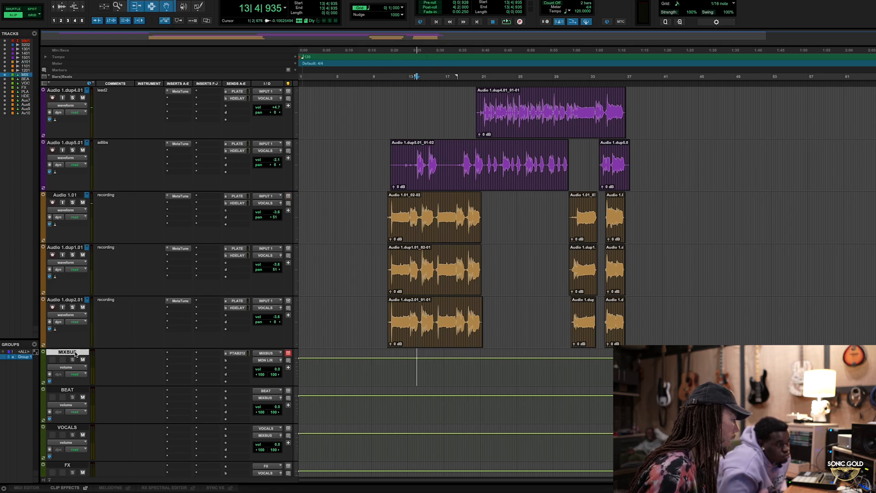
pyautogui.hotkey('ctrl', 'shift', 'n')
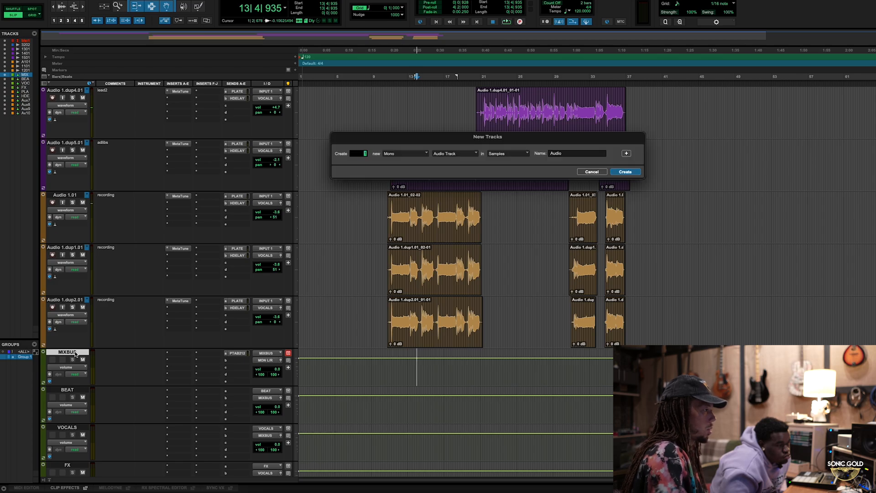
pyautogui.click(403, 153)
pyautogui.click(402, 163)
pyautogui.click(464, 153)
pyautogui.click(468, 162)
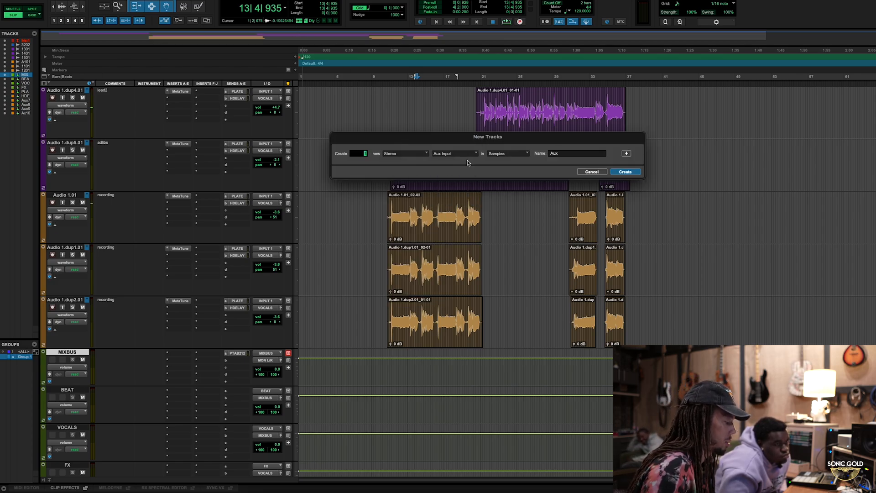
pyautogui.press('Return')
# - Move the new Aux track above MIXBUS and rename it stack1
pyautogui.moveTo(75, 388); pyautogui.dragTo(79, 358)
pyautogui.doubleClick(75, 353)
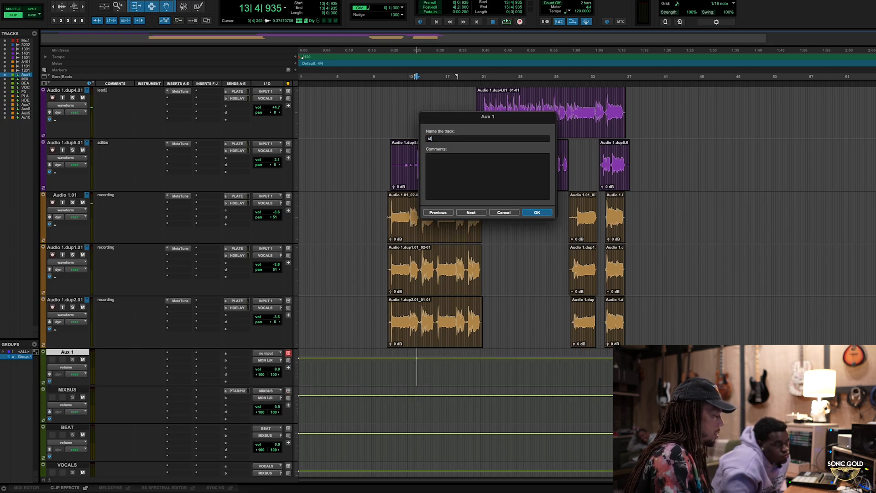
pyautogui.press('Return')
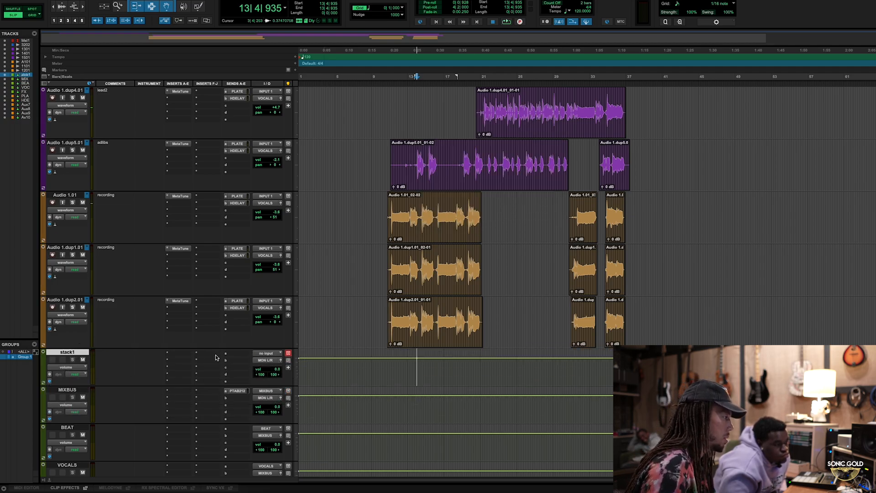
# - Route the output of the stack1 track to VOCALS
pyautogui.click(263, 363)
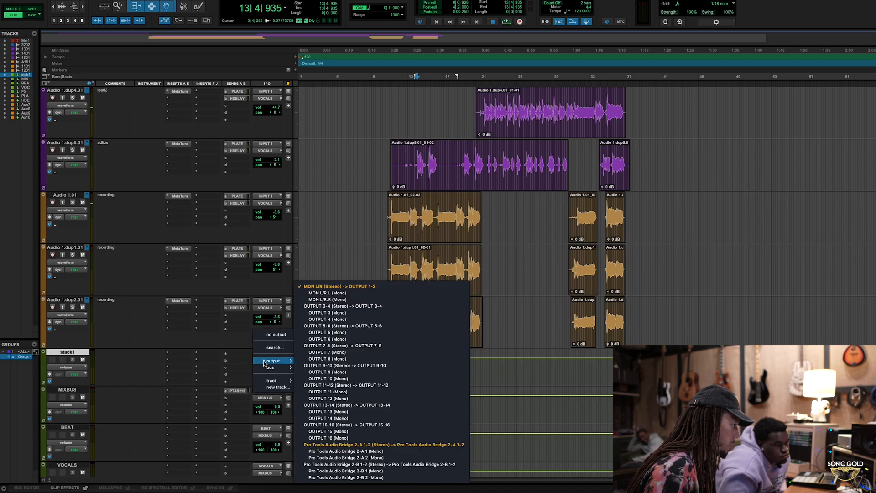
pyautogui.moveTo(274, 380)
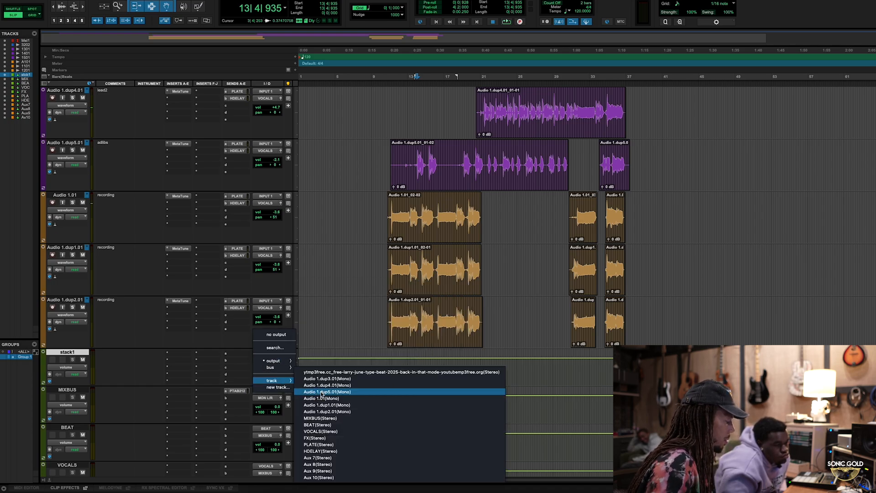
pyautogui.press('v')
pyautogui.press('Return')
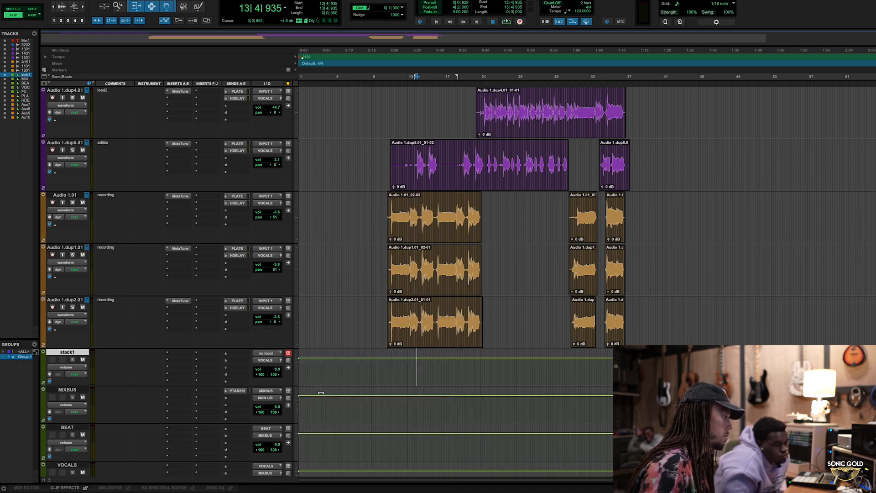
# - Select the three orange recording tracks and route all of their outputs to the stack1 track
pyautogui.scroll(-2, 300, 385)
pyautogui.click(67, 413)
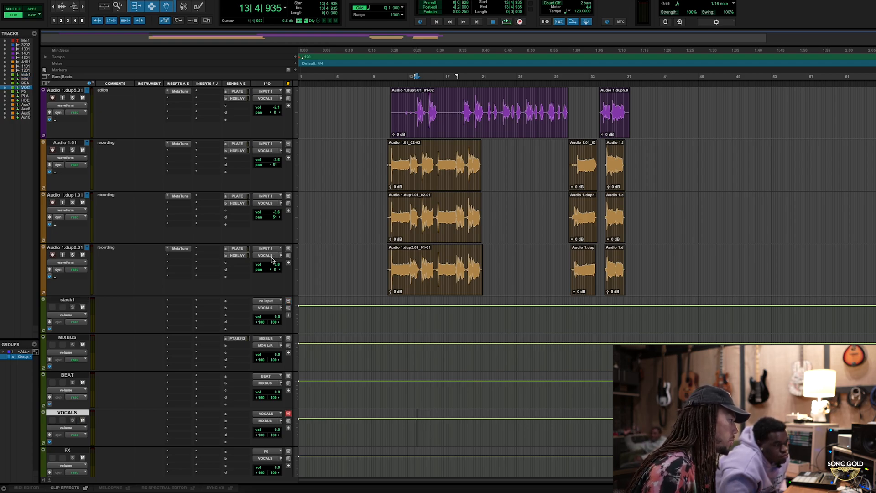
pyautogui.click(66, 247)
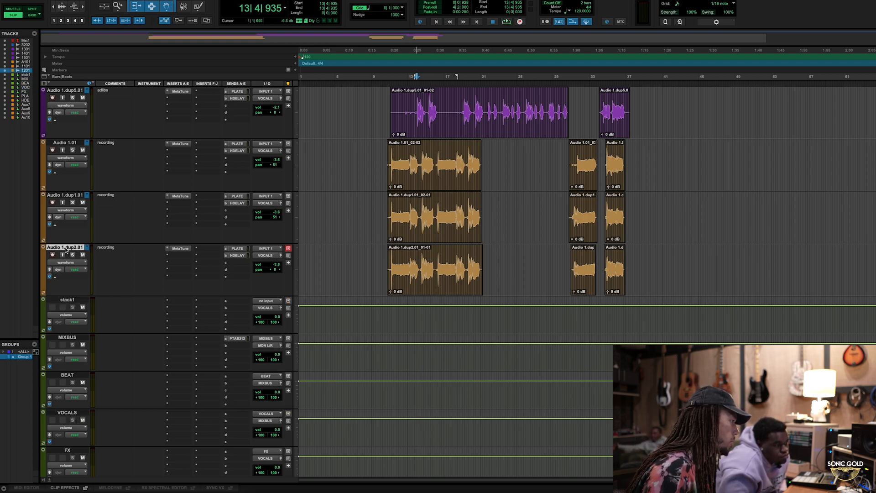
pyautogui.click(64, 196)
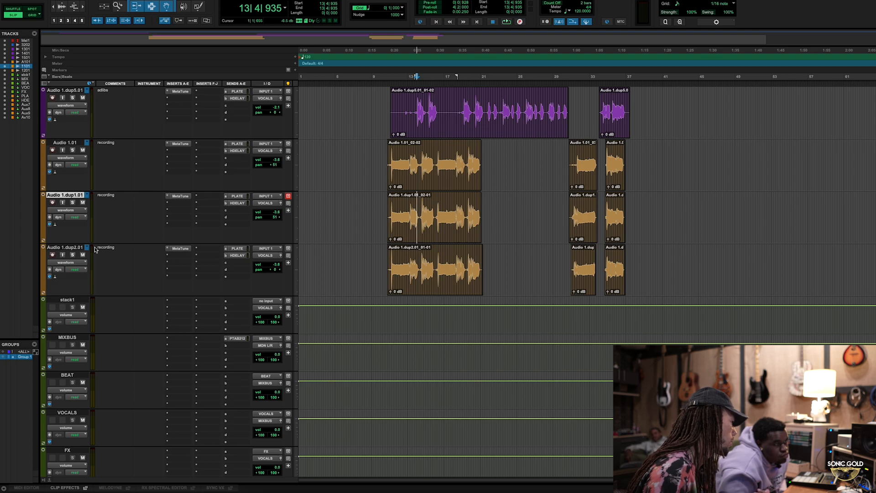
pyautogui.click(74, 144)
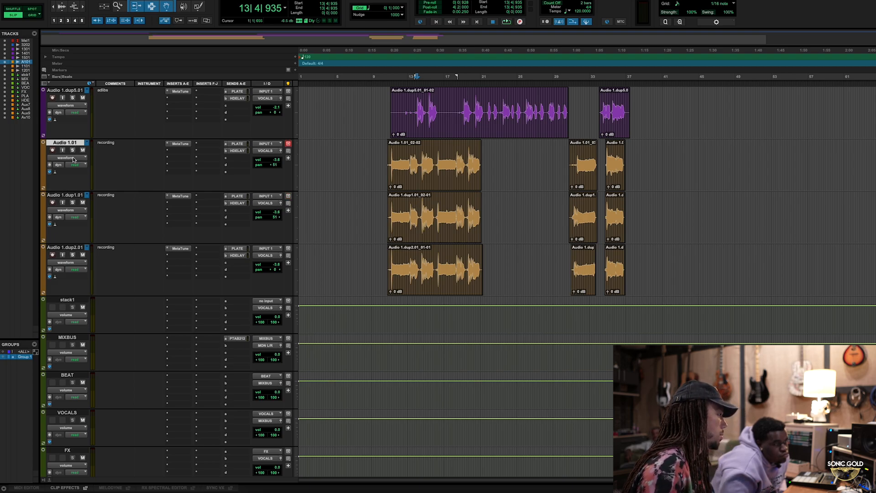
pyautogui.keyDown('shift'); pyautogui.click(65, 248); pyautogui.keyUp('shift')
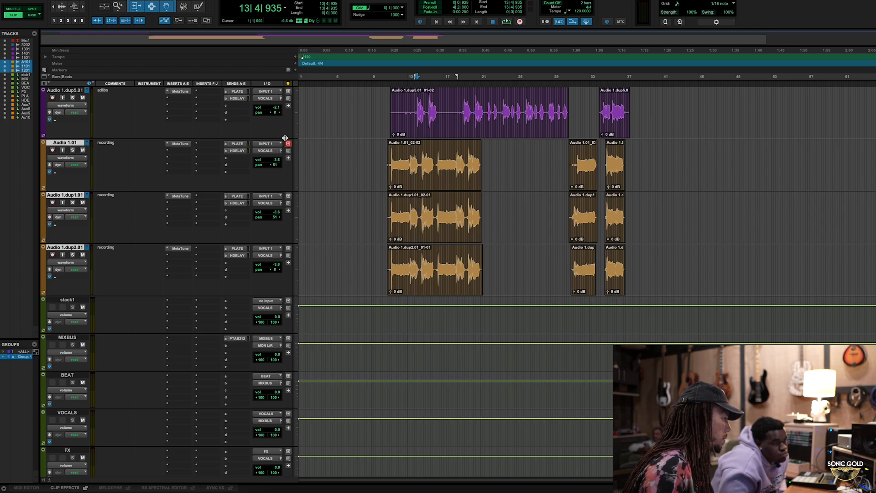
pyautogui.click(264, 152)
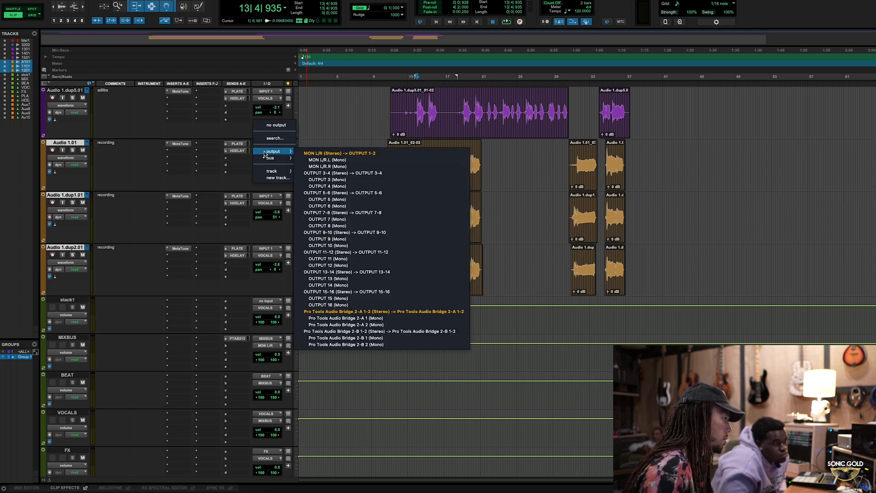
pyautogui.moveTo(274, 171)
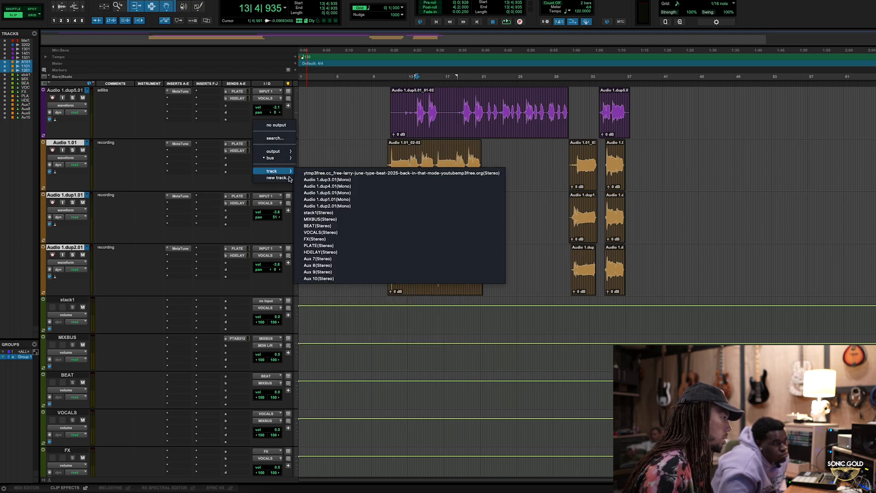
pyautogui.click(332, 213)
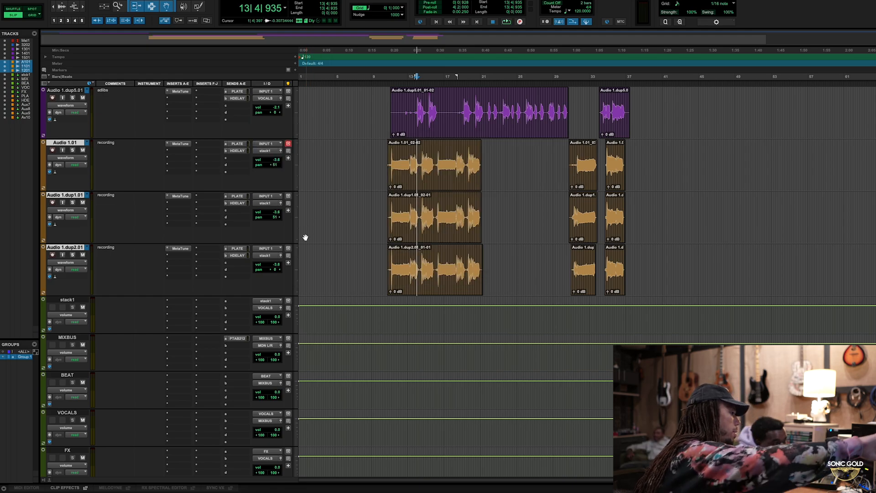
# - Solo the three orange recording tracks and listen to them play through stack1
pyautogui.press('space')
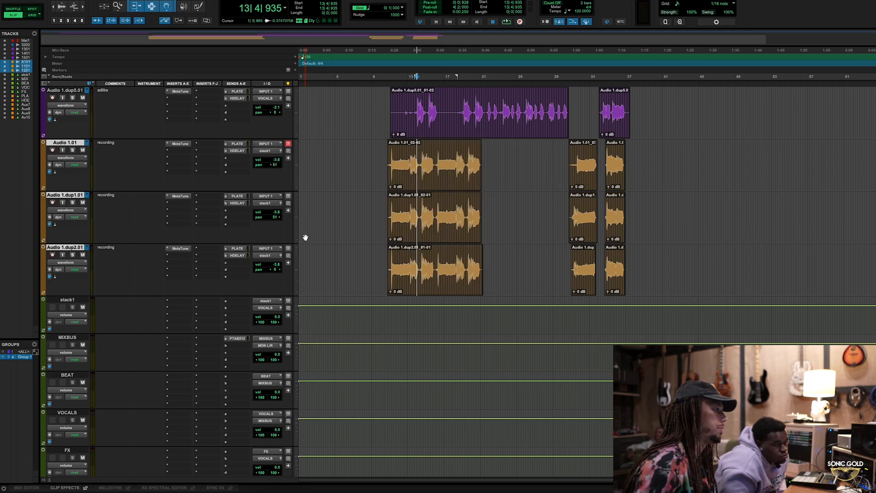
pyautogui.click(72, 202)
pyautogui.press('space')
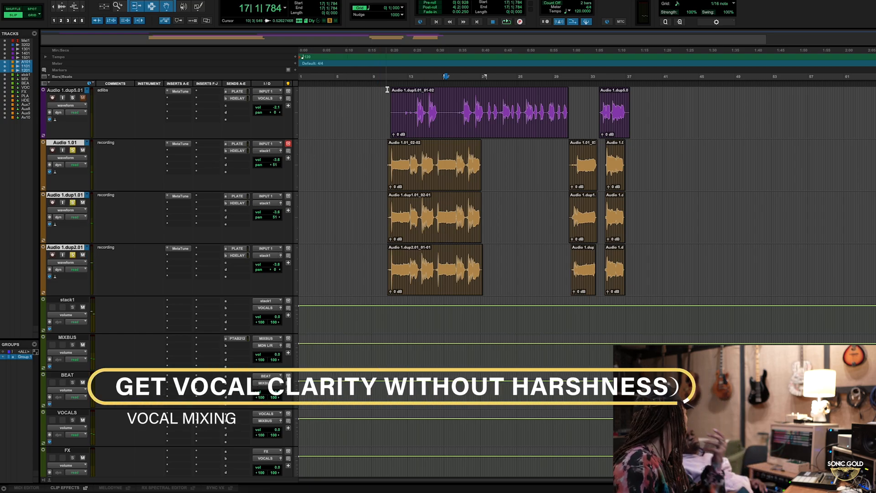
# - Insert the stereo Pultec EQP-1A equalizer on the first empty insert slot of the stack1 track
pyautogui.click(174, 307)
pyautogui.moveTo(205, 303)
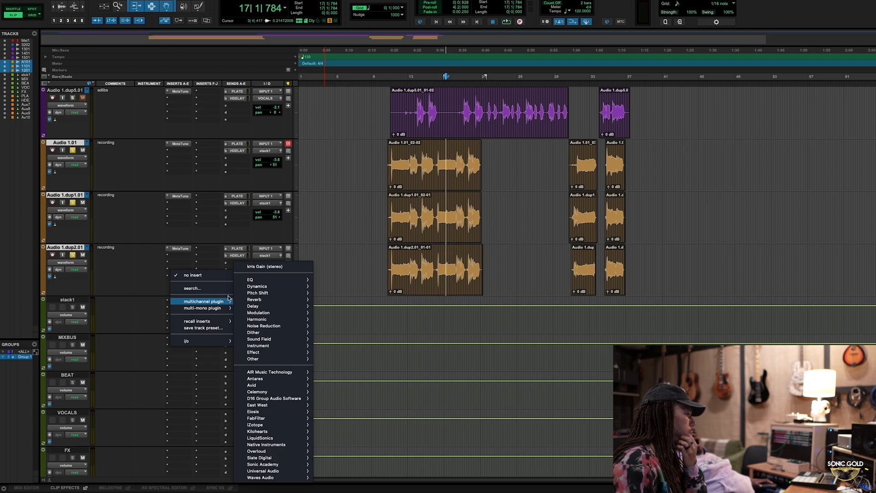
pyautogui.moveTo(273, 279)
pyautogui.press('p')
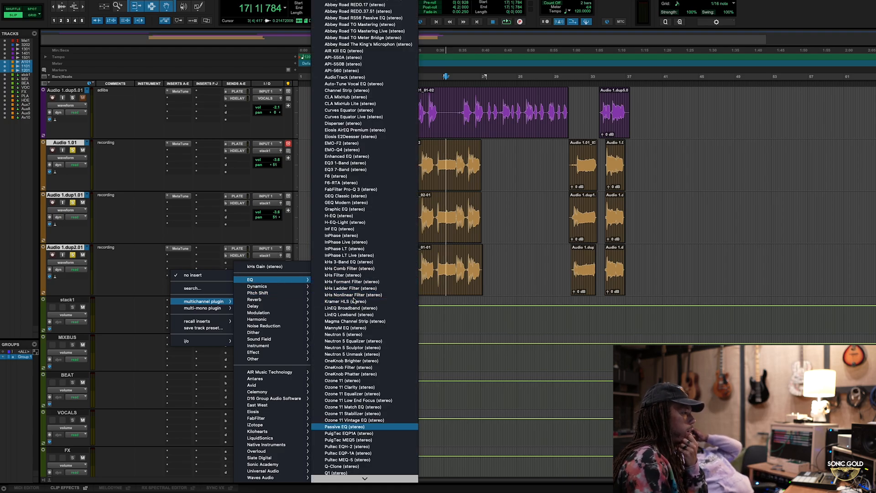
pyautogui.press('Down')
pyautogui.press('Down')
pyautogui.press('Up')
pyautogui.press('Down')
pyautogui.press('Down')
pyautogui.press('Down')
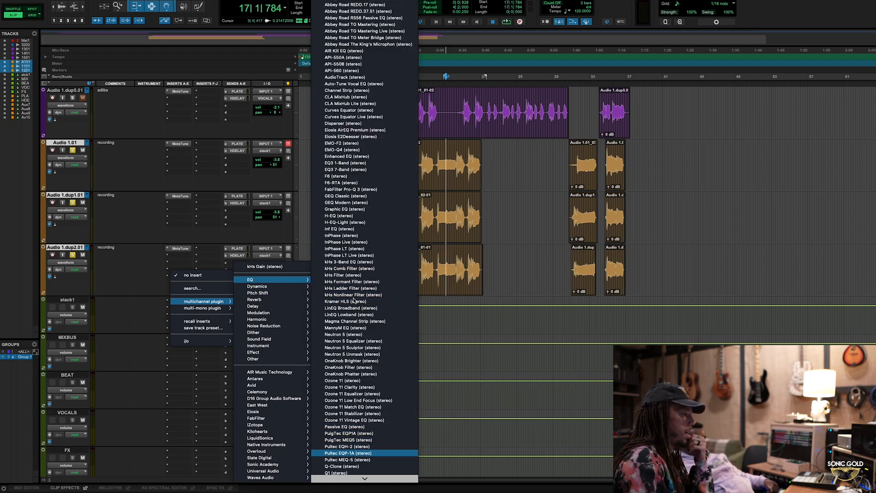
pyautogui.press('Up')
pyautogui.press('Down')
pyautogui.press('Down')
pyautogui.press('Up')
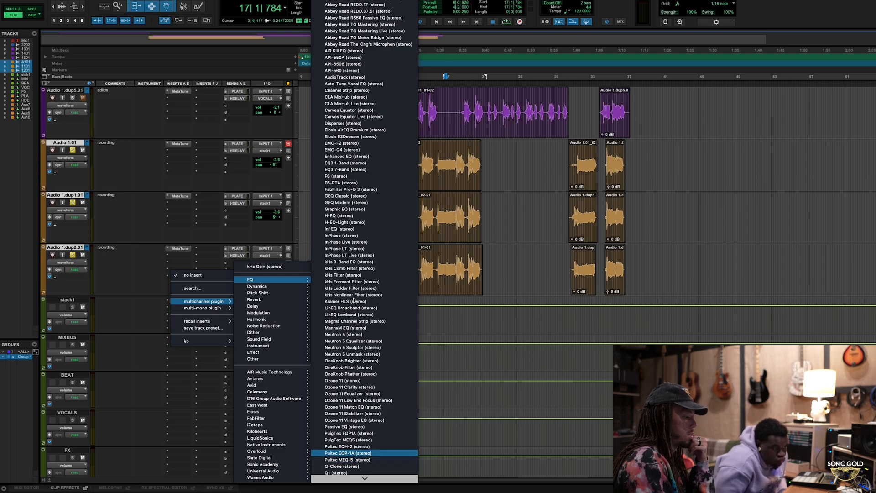
pyautogui.press('Return')
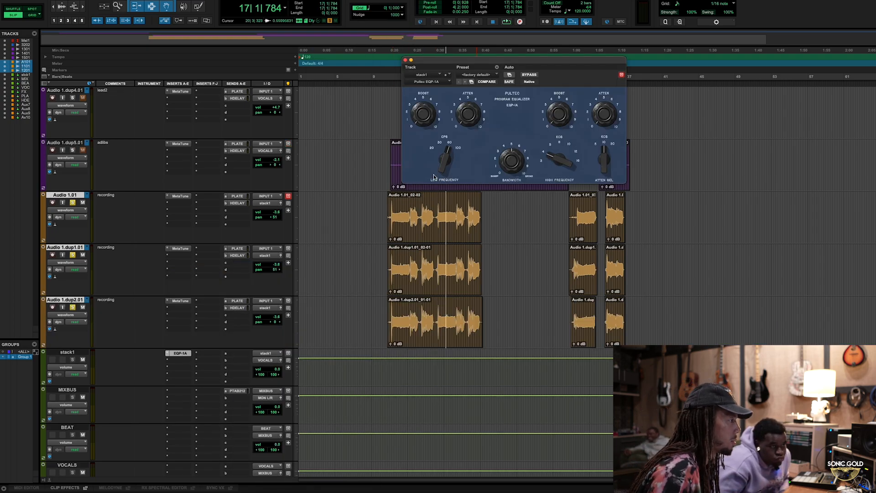
# - Adjust the high-frequency selector of stack1's EQP-1A while the soloed stack plays
pyautogui.moveTo(556, 166); pyautogui.dragTo(572, 135)
pyautogui.press('space')
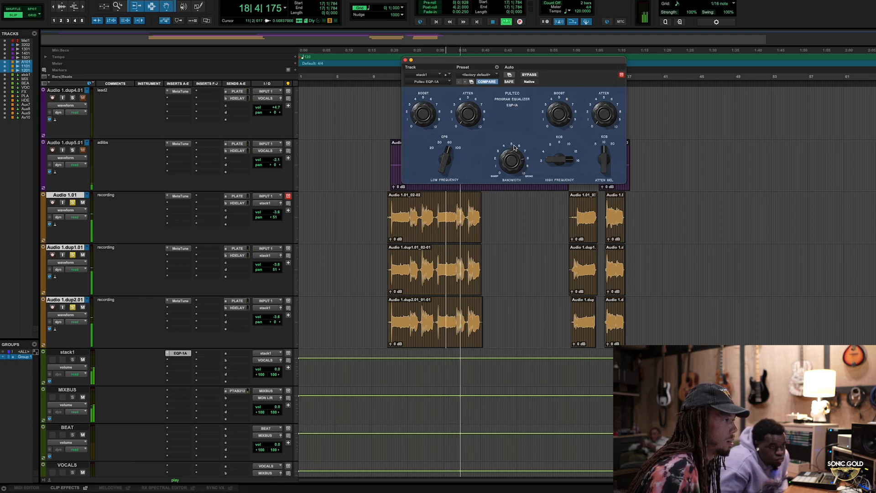
pyautogui.moveTo(557, 166); pyautogui.dragTo(554, 170)
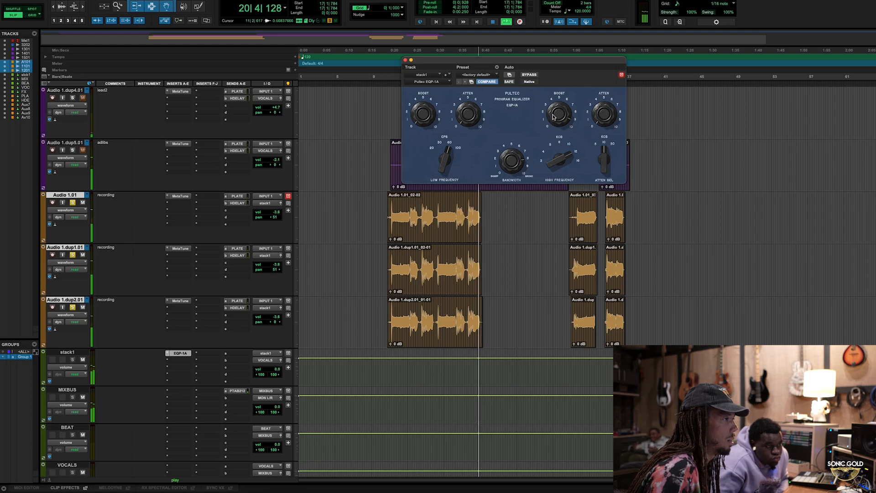
# - Replay the stack from bar 11, bypassing and re-enabling the EQP-1A to compare its effect on the vocals
pyautogui.click(392, 72)
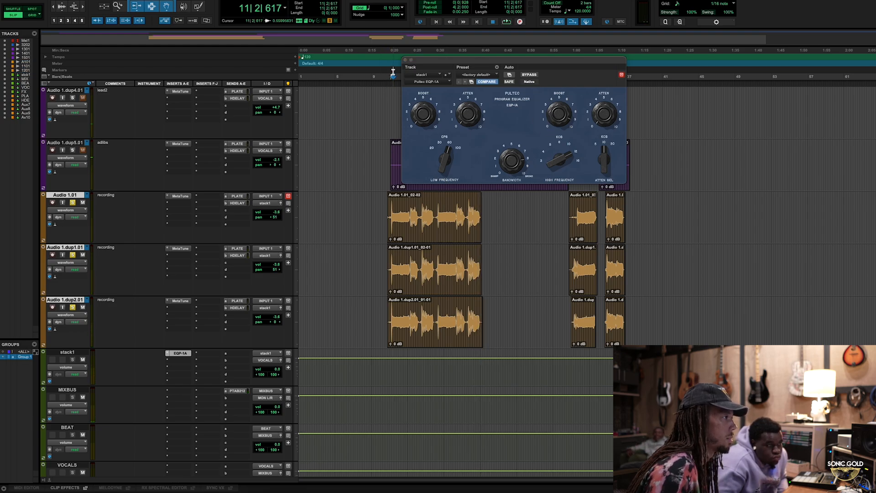
pyautogui.press('space')
pyautogui.click(529, 75)
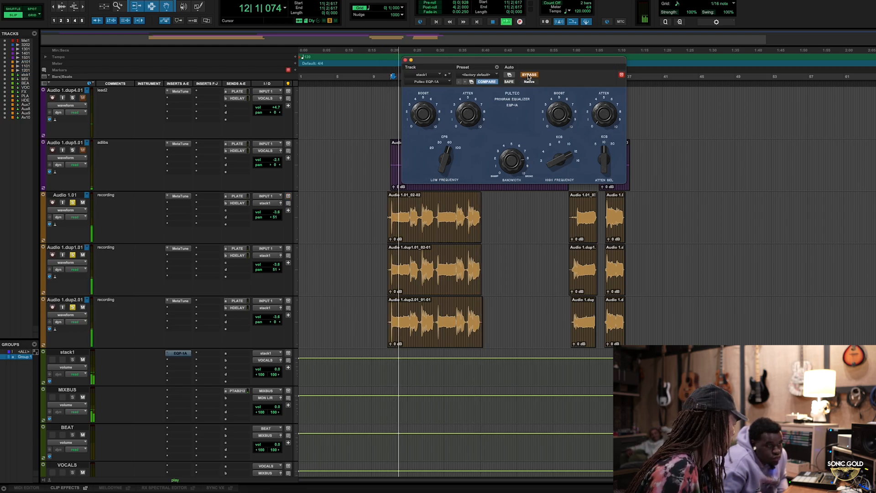
pyautogui.click(529, 75)
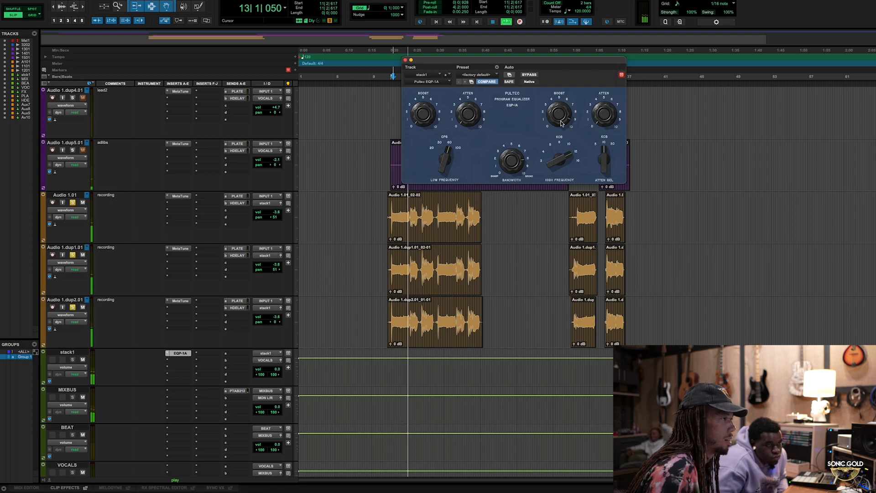
pyautogui.press('space')
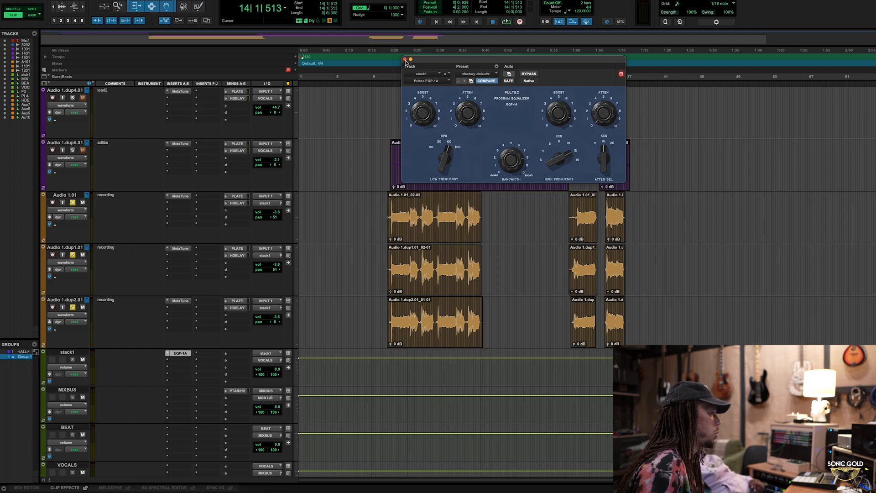
# - Close the EQP-1A window and lower the stack1 volume to -3.4 dB while the full mix plays
pyautogui.click(405, 59)
pyautogui.press('space')
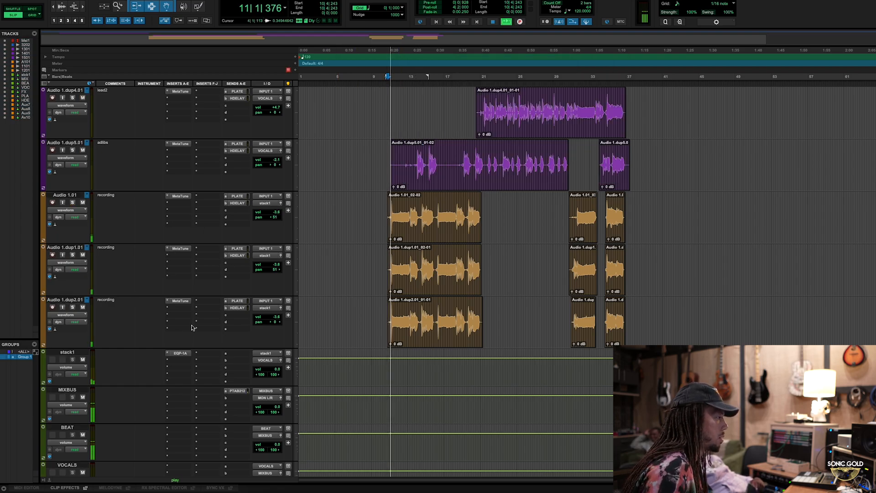
pyautogui.moveTo(264, 372); pyautogui.dragTo(274, 371)
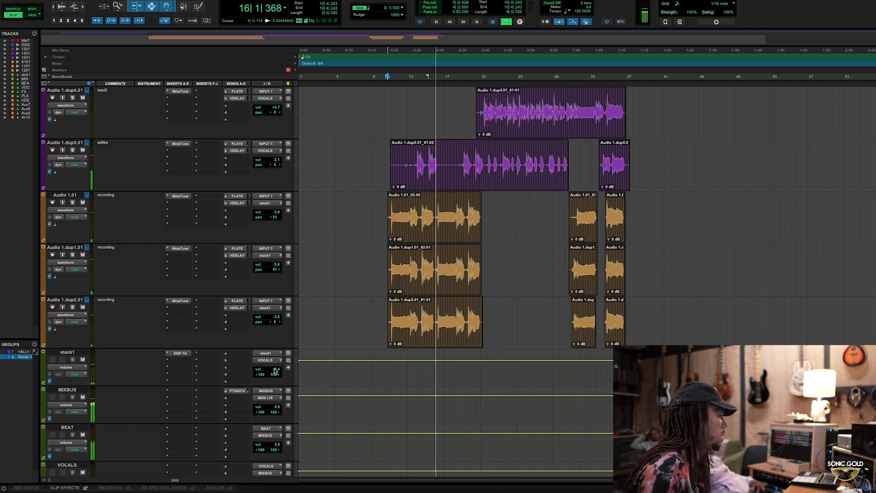
pyautogui.press('space')
pyautogui.scroll(2, 456, 319)
pyautogui.moveTo(406, 331); pyautogui.dragTo(486, 332)
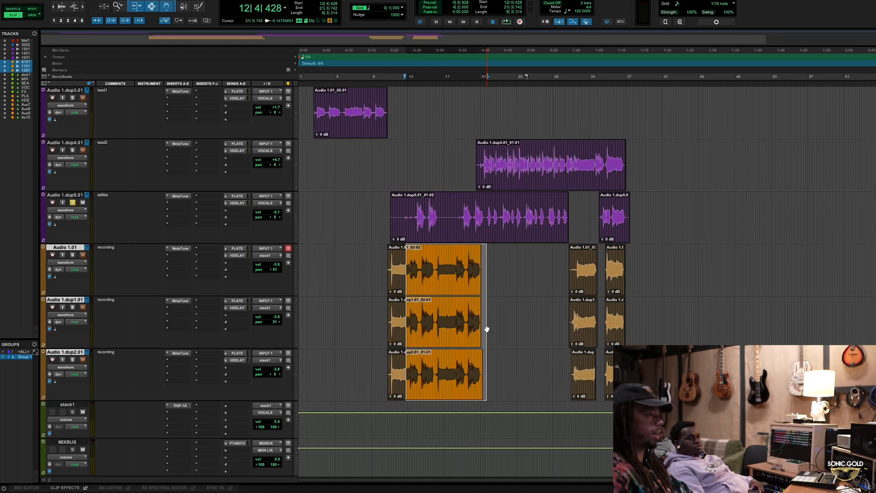
pyautogui.click(502, 276)
pyautogui.moveTo(420, 261); pyautogui.dragTo(510, 259)
pyautogui.click(504, 256)
pyautogui.click(510, 259)
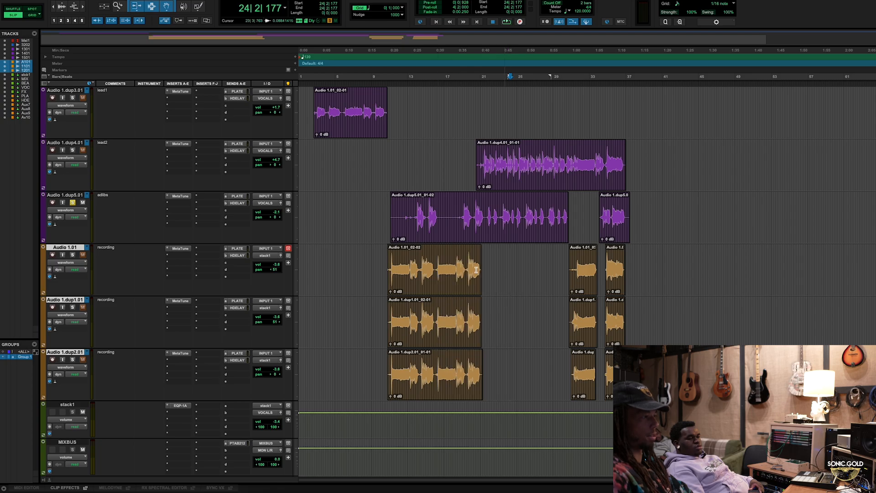
pyautogui.moveTo(419, 264); pyautogui.dragTo(457, 266)
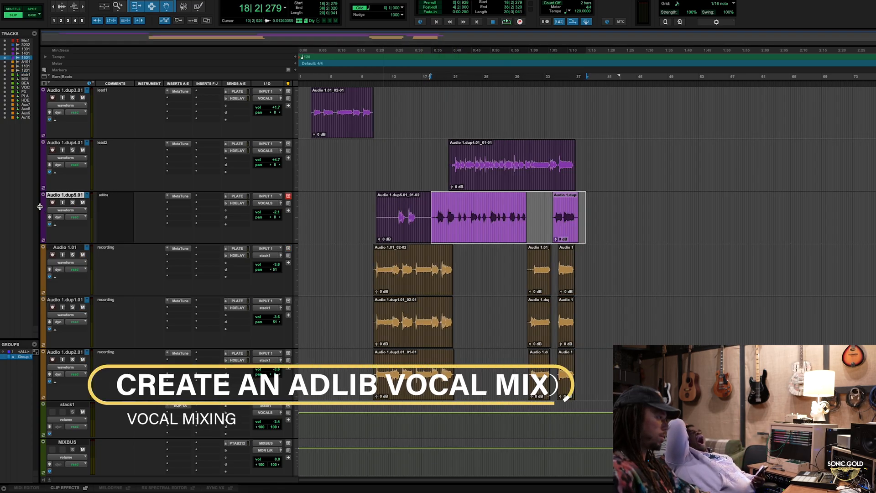
# - Recolor the adlibs track green in the Color Palette and close the palette
pyautogui.doubleClick(42, 207)
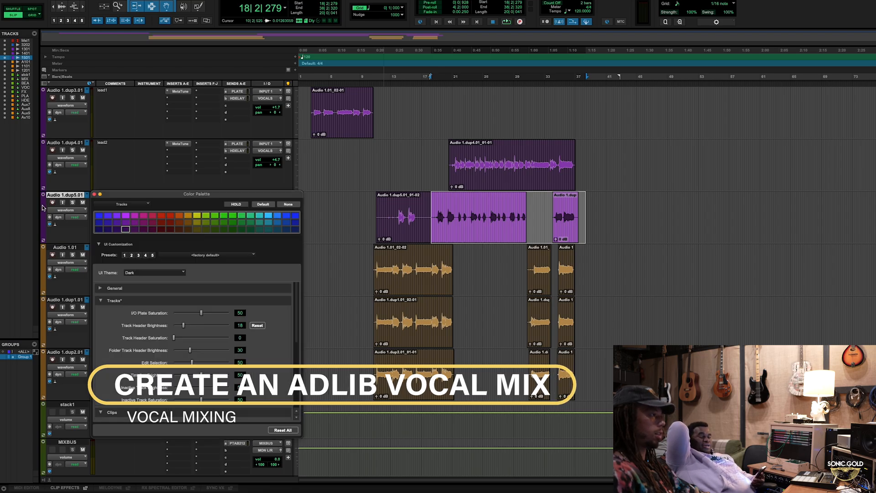
pyautogui.click(200, 226)
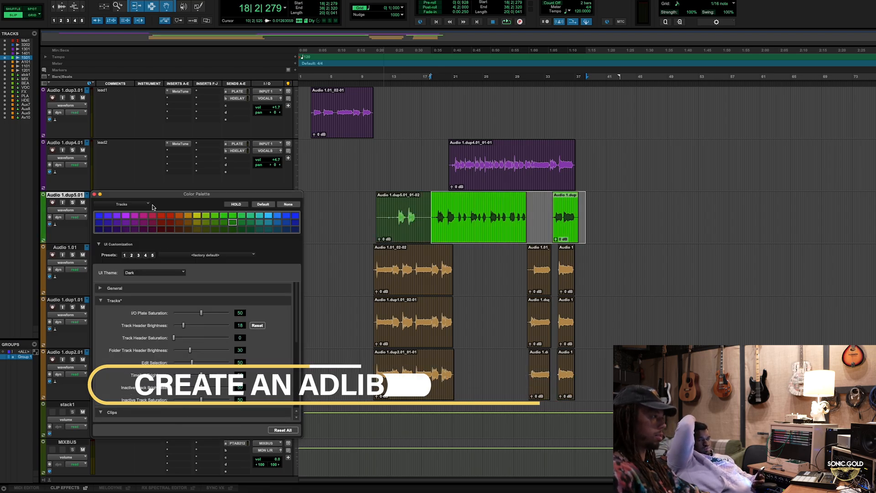
pyautogui.click(94, 195)
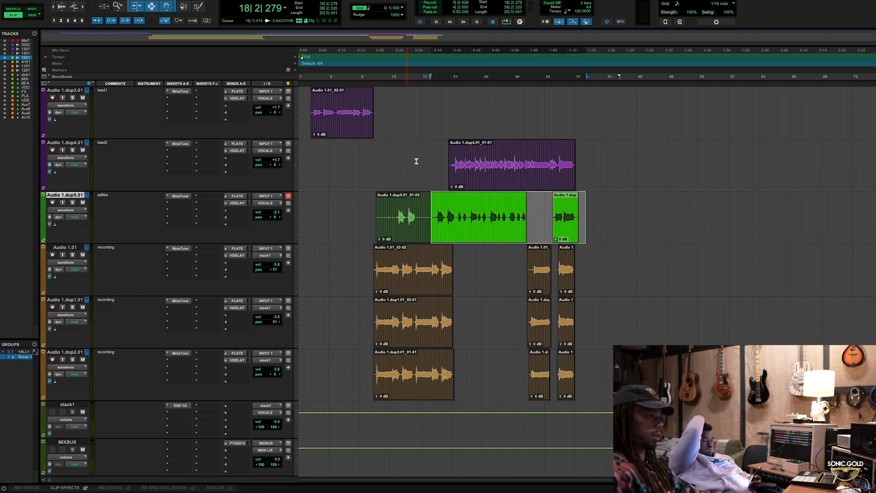
pyautogui.click(430, 157)
pyautogui.press('Tab')
pyautogui.press('Tab')
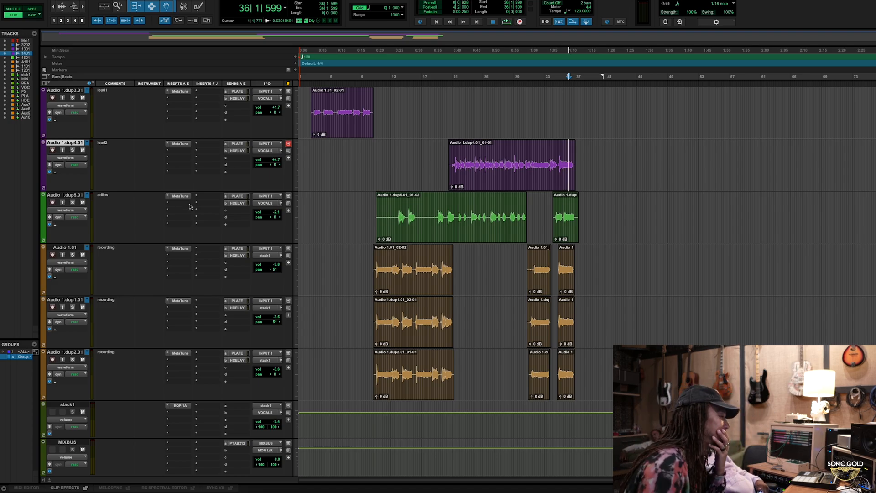
# - Insert the mono FabFilter Pro-Q 3 equalizer on the adlibs track, in the slot below MetaTune
pyautogui.click(182, 208)
pyautogui.moveTo(203, 203)
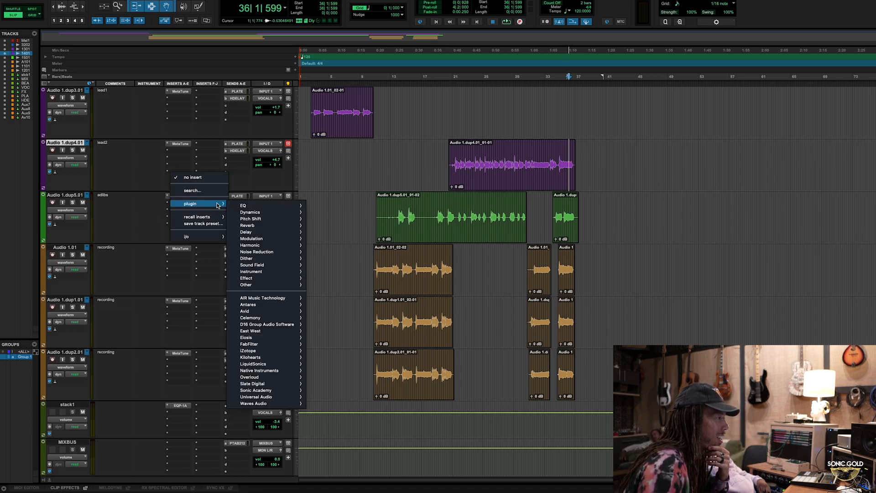
pyautogui.moveTo(267, 211)
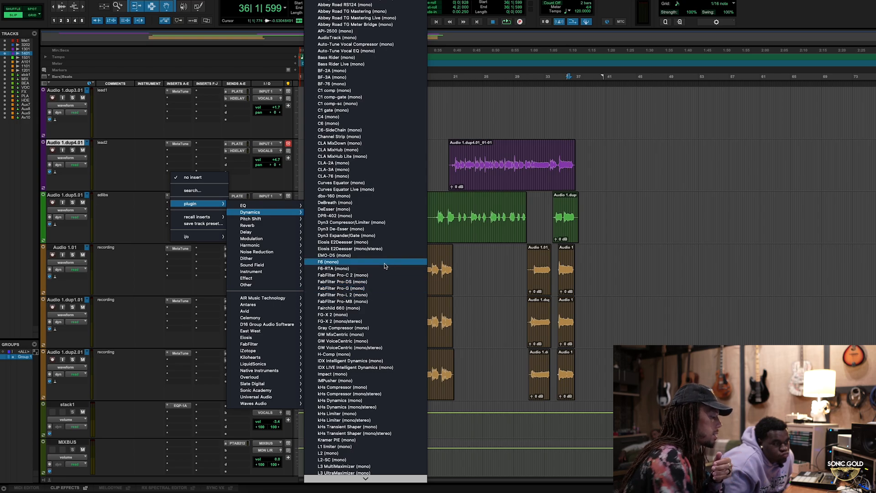
pyautogui.press('Down')
pyautogui.press('Down')
pyautogui.press('Down')
pyautogui.press('Down')
pyautogui.press('Down')
pyautogui.press('Down')
pyautogui.press('Down')
pyautogui.press('Down')
pyautogui.press('Down')
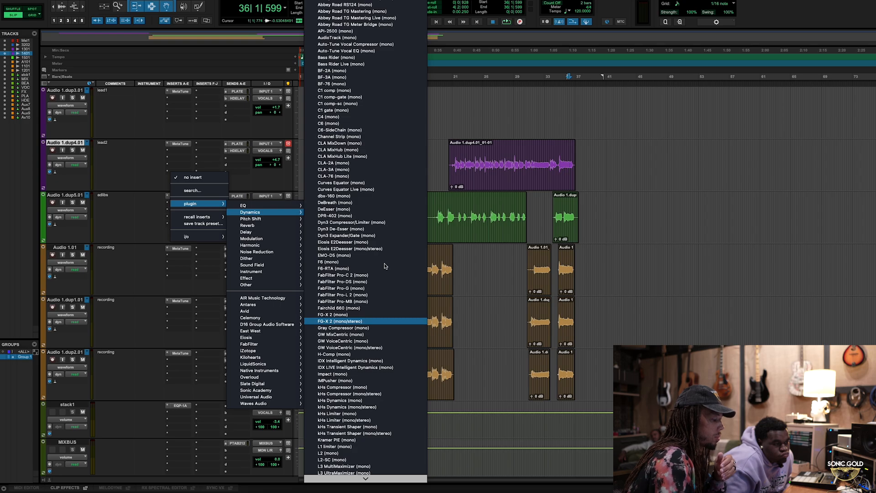
pyautogui.press('e')
pyautogui.press('Down')
pyautogui.press('Down')
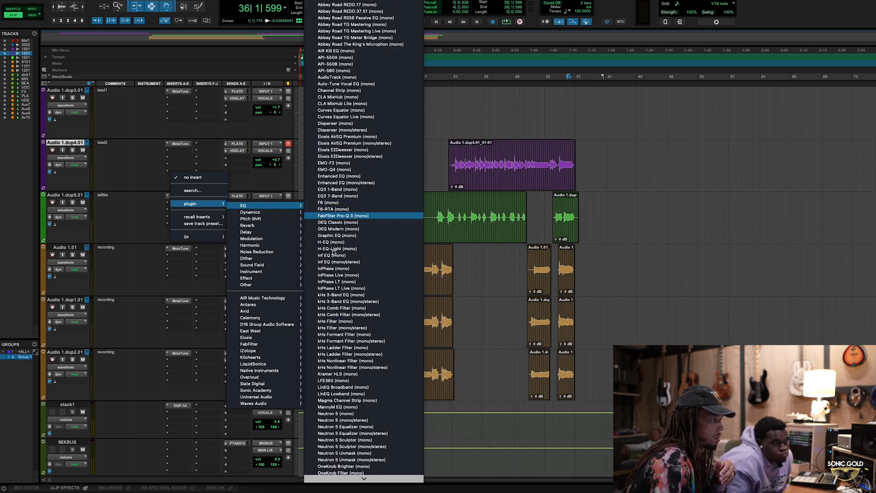
pyautogui.press('Return')
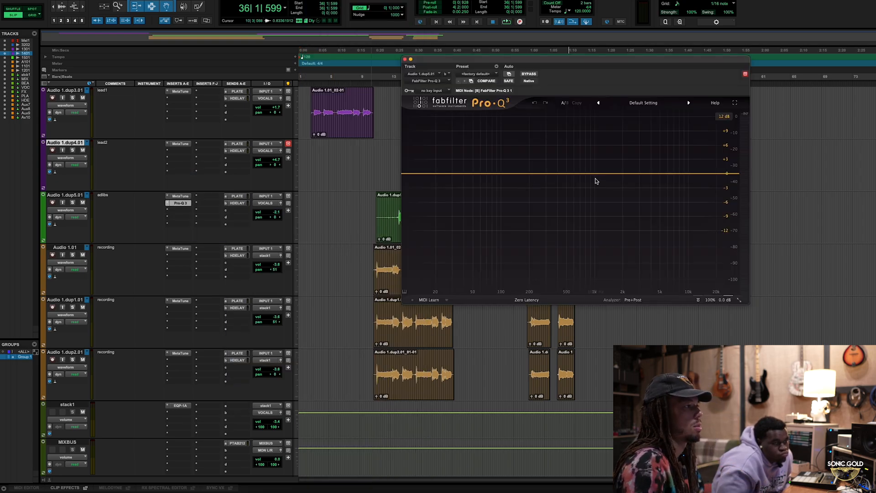
# - Add a low-cut band at about 102 Hz to the adlibs Pro-Q 3 and set its slope to 18 dB/oct
pyautogui.press('space')
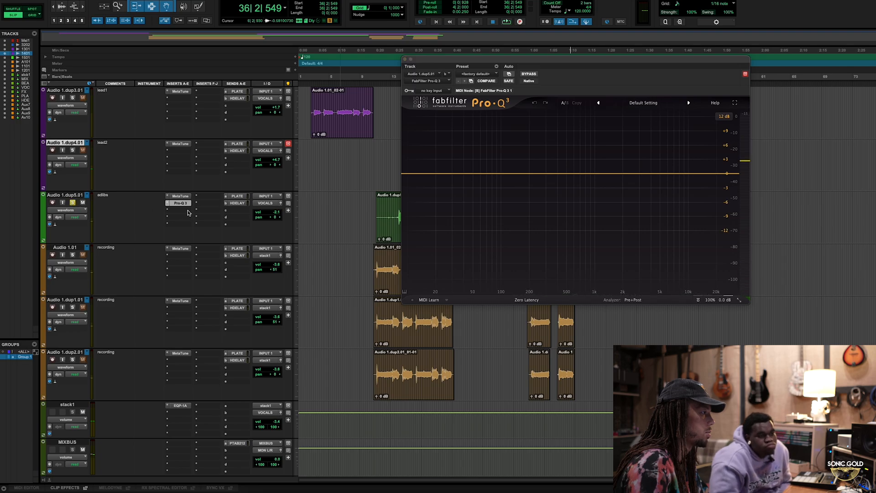
pyautogui.click(361, 209)
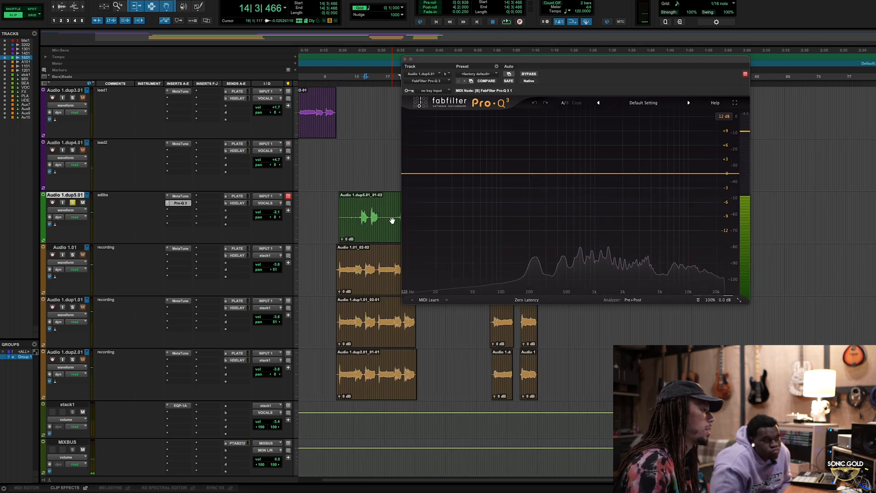
pyautogui.doubleClick(502, 177)
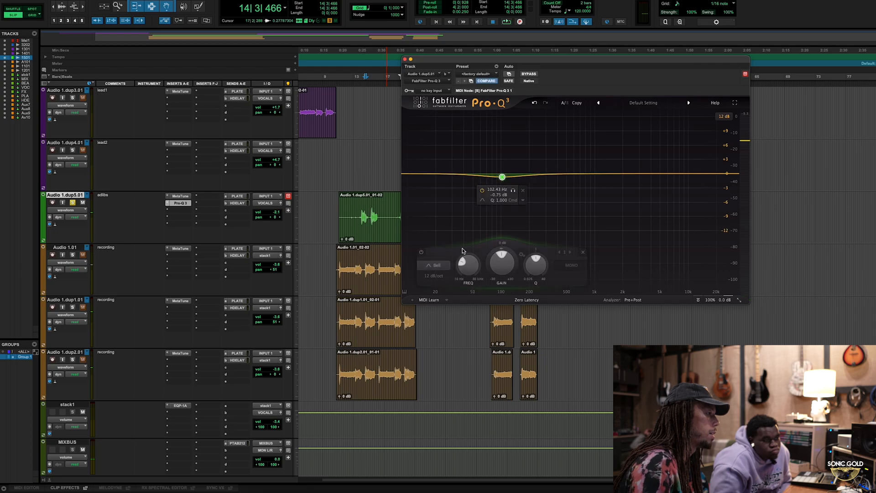
pyautogui.click(433, 265)
pyautogui.click(434, 207)
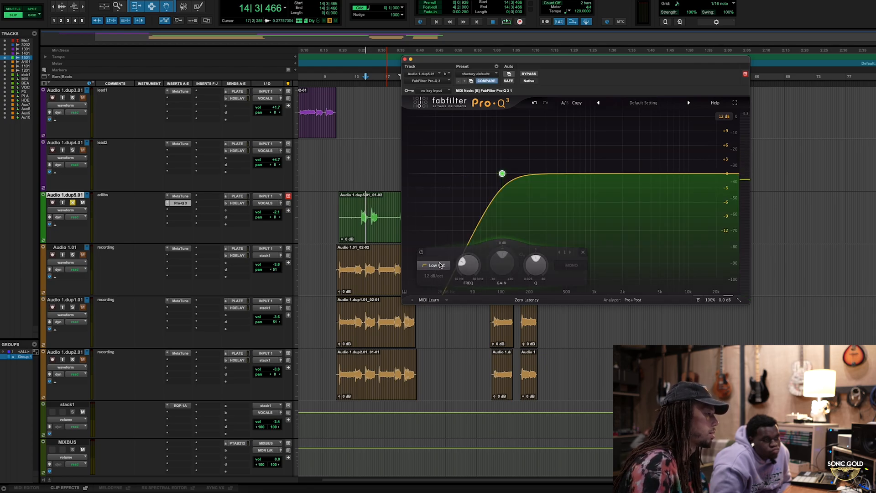
pyautogui.click(420, 277)
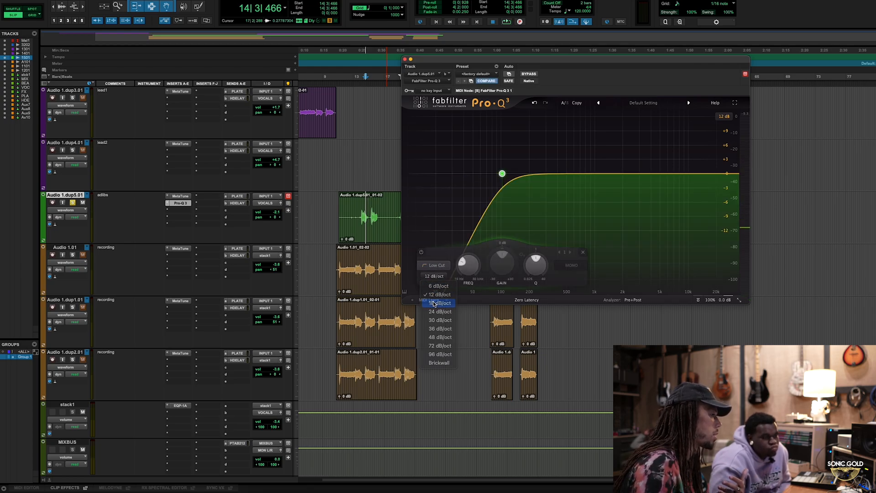
pyautogui.click(434, 303)
# - Raise the low-cut frequency to about 367 Hz while the adlibs play and set its slope to 24 dB/oct
pyautogui.moveTo(499, 183)
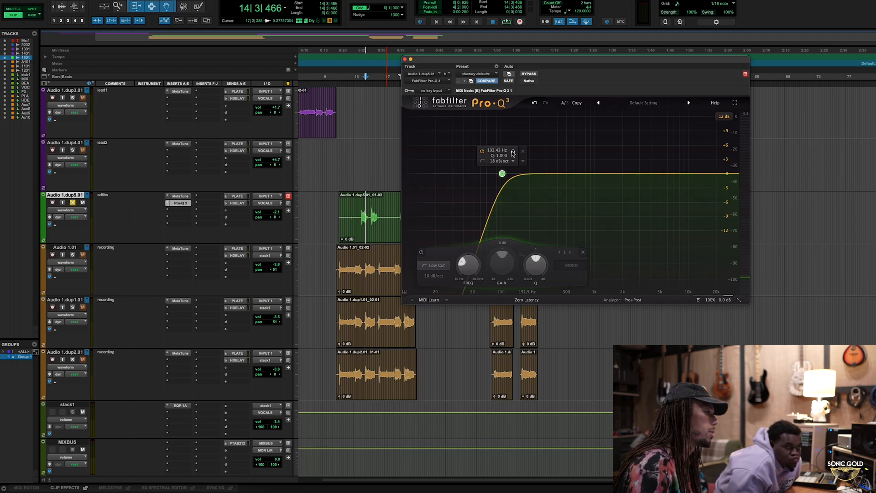
pyautogui.press('space')
pyautogui.moveTo(502, 173); pyautogui.dragTo(554, 173)
pyautogui.press('space')
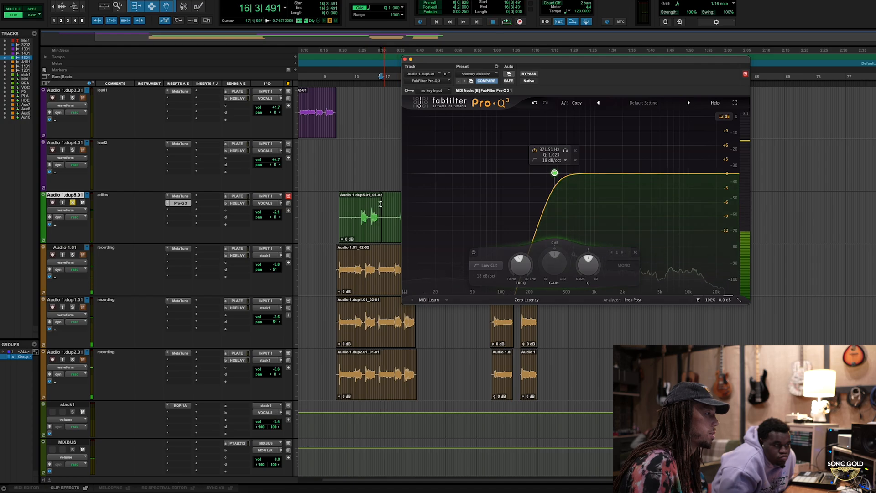
pyautogui.press('space')
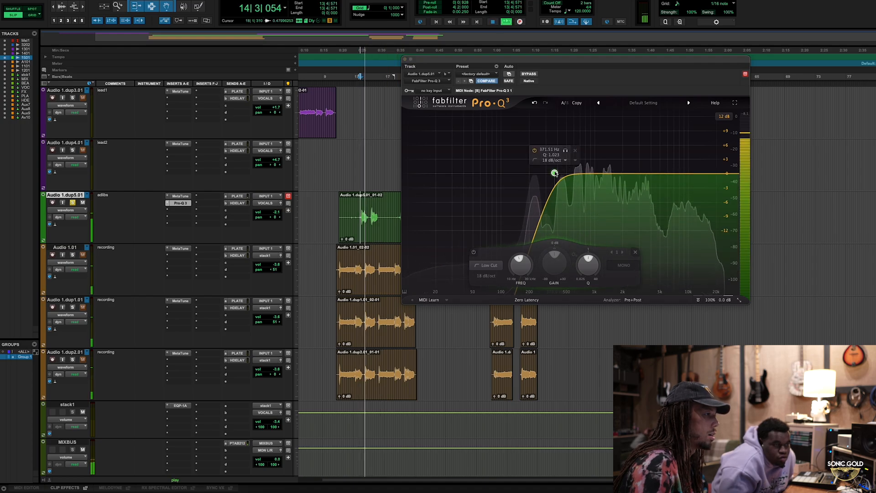
pyautogui.moveTo(555, 172); pyautogui.dragTo(554, 172)
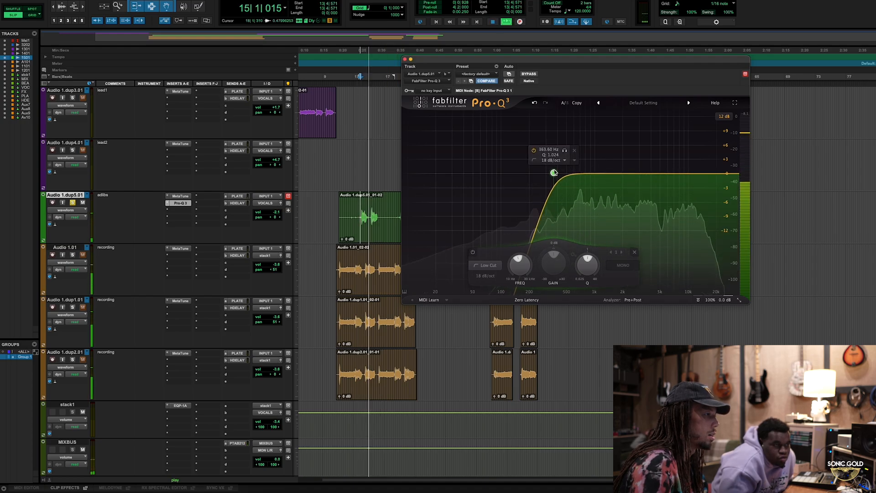
pyautogui.click(486, 276)
pyautogui.click(491, 312)
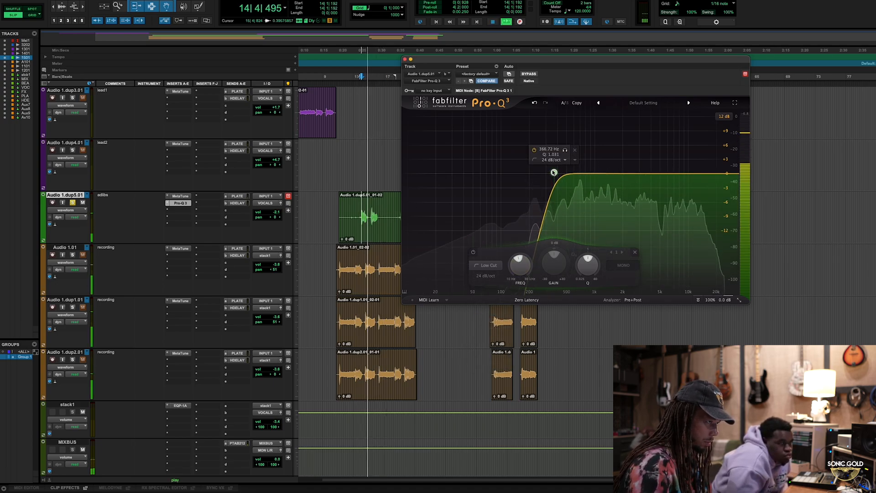
# - Add a high-cut band at about 5.7 kHz with a 24 dB/oct slope and audition it on the adlibs
pyautogui.press('space')
pyautogui.click(695, 175)
pyautogui.click(591, 265)
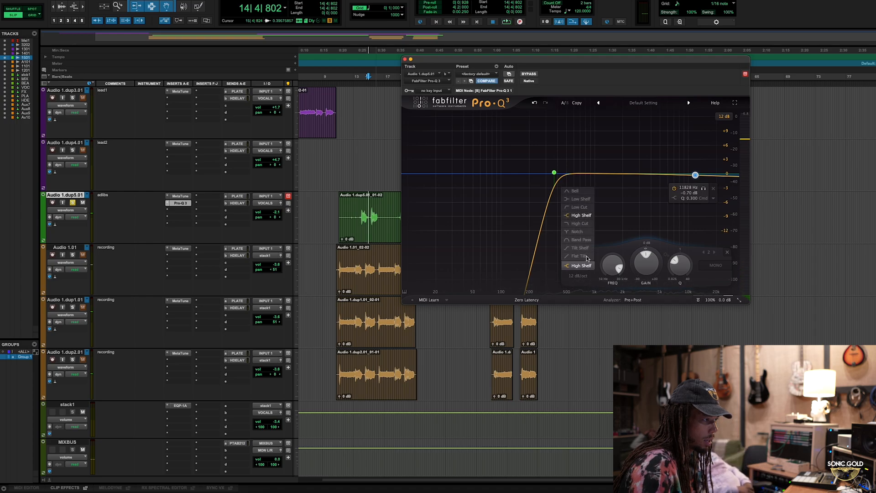
pyautogui.click(580, 223)
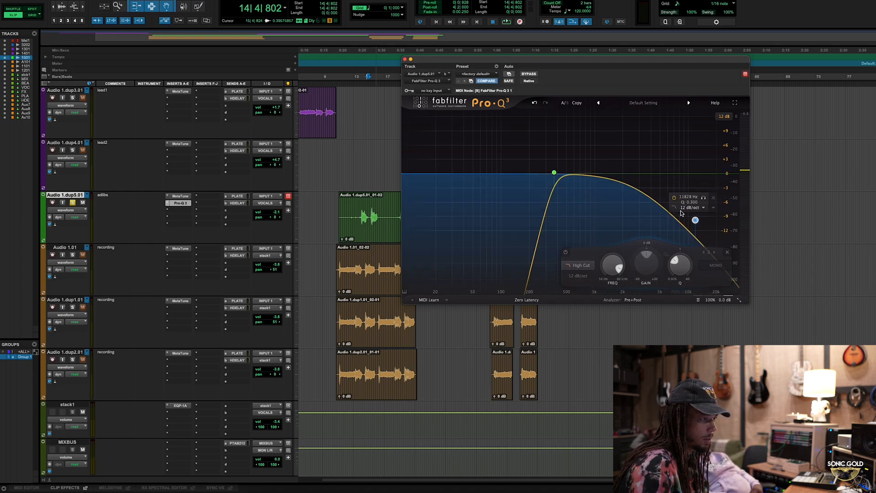
pyautogui.moveTo(694, 220); pyautogui.dragTo(666, 171)
pyautogui.press('space')
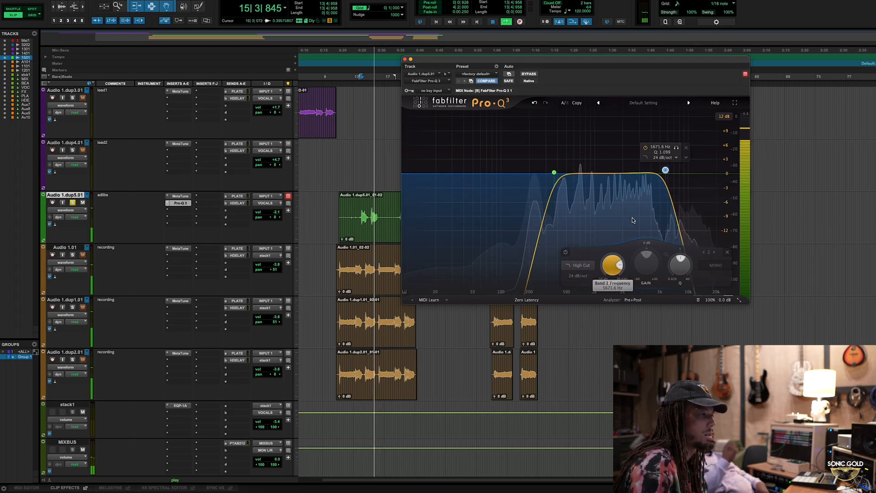
pyautogui.press('space')
# - Close the Pro-Q 3 window and raise the adlibs track volume while the full mix plays
pyautogui.click(404, 59)
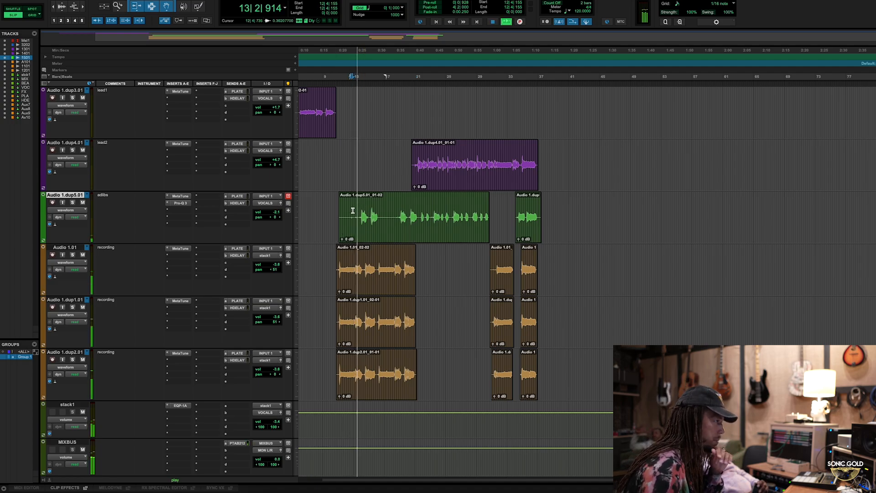
pyautogui.moveTo(268, 216); pyautogui.dragTo(269, 214)
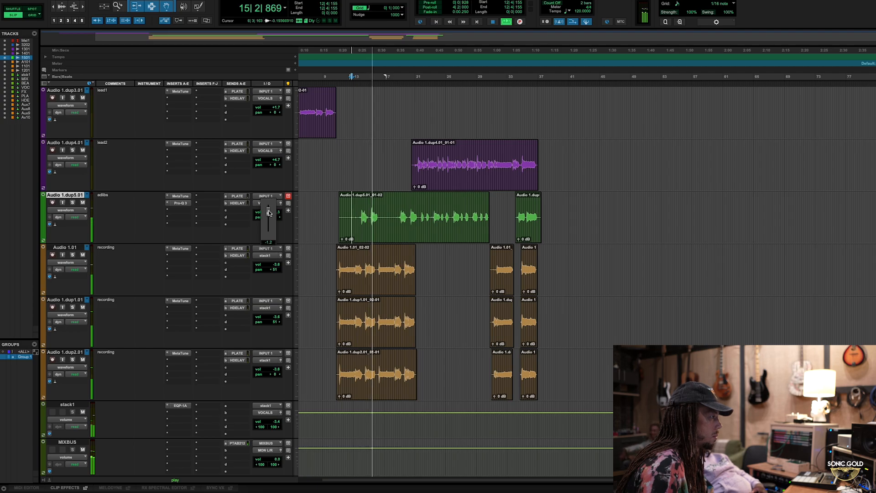
pyautogui.moveTo(269, 212); pyautogui.dragTo(269, 213)
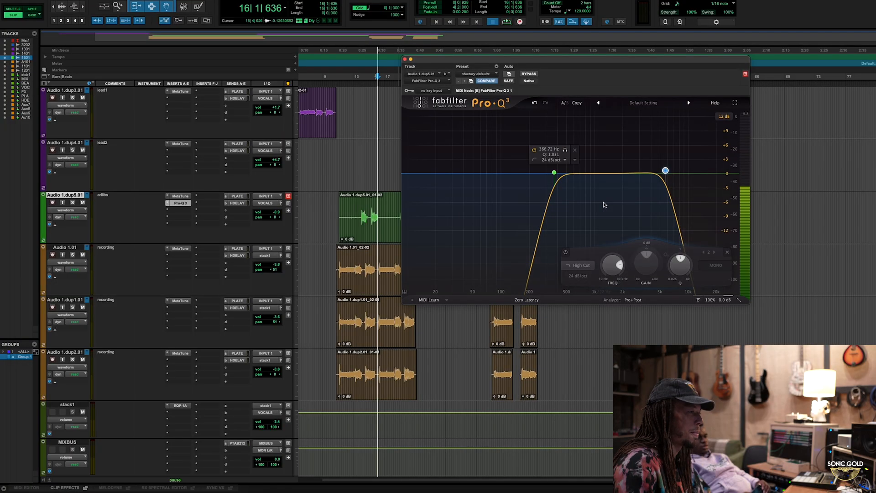
# - Replay the adlibs from bar 13, raise the high-cut frequency, and delete the high-cut band from the EQ
pyautogui.press('space')
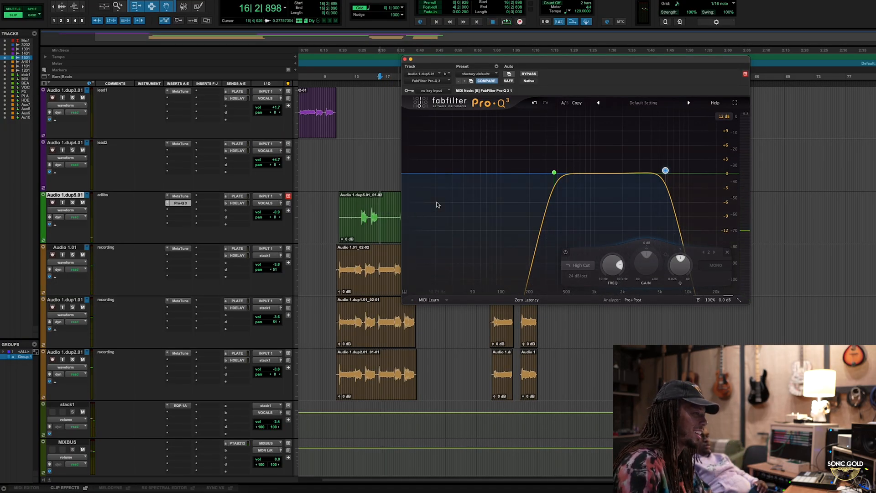
pyautogui.press('space')
pyautogui.click(359, 206)
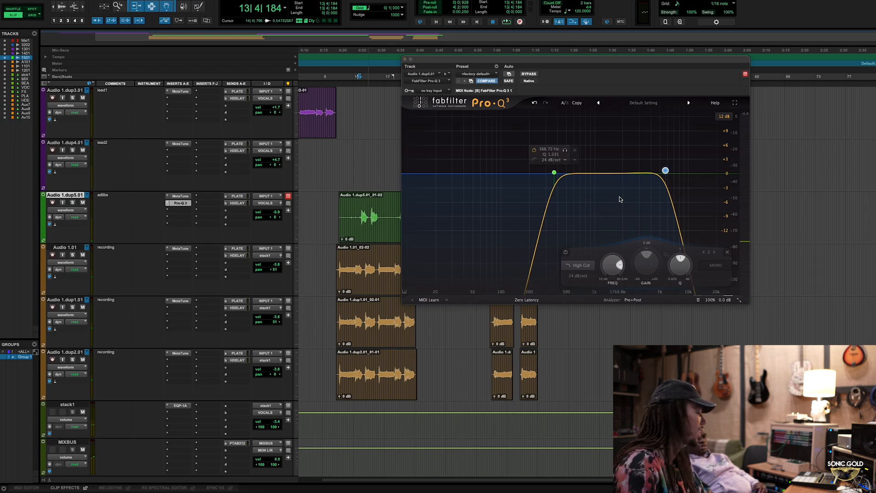
pyautogui.press('space')
pyautogui.moveTo(665, 170); pyautogui.dragTo(721, 173)
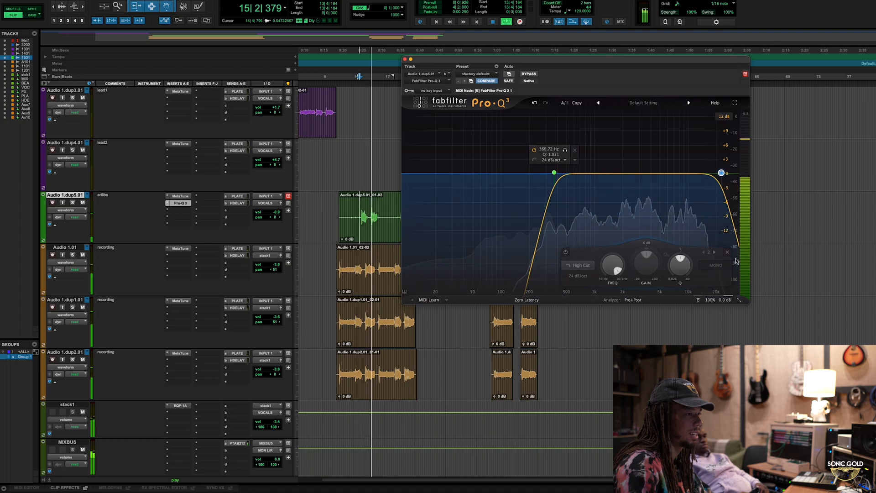
pyautogui.click(727, 252)
pyautogui.press('space')
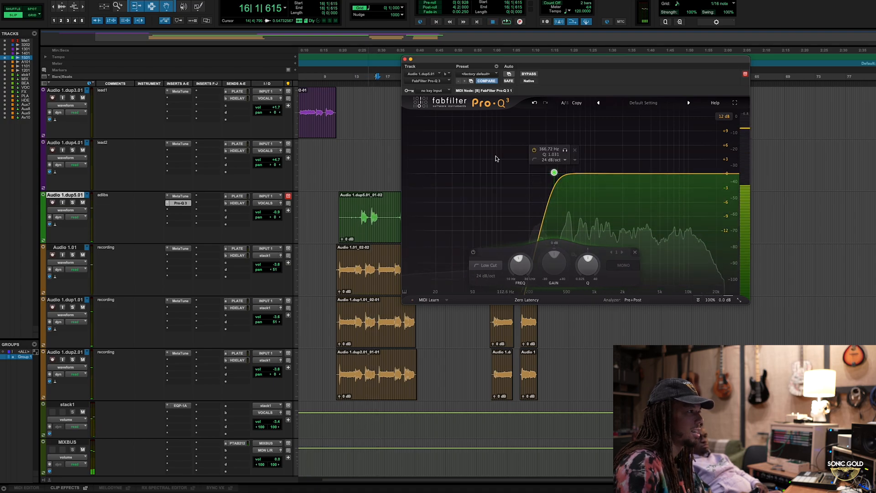
# - Close the EQ window and lower the adlibs track volume to -3.8 dB while the mix plays
pyautogui.click(404, 59)
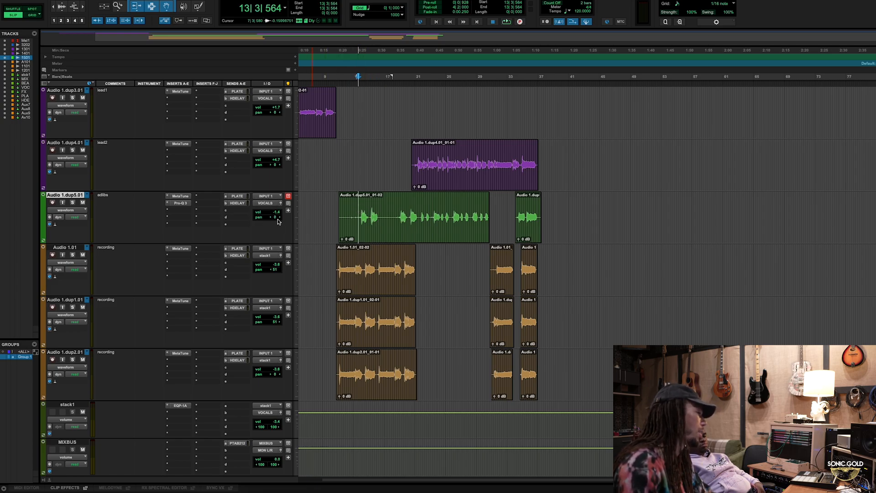
pyautogui.press('space')
pyautogui.moveTo(276, 214); pyautogui.dragTo(276, 228)
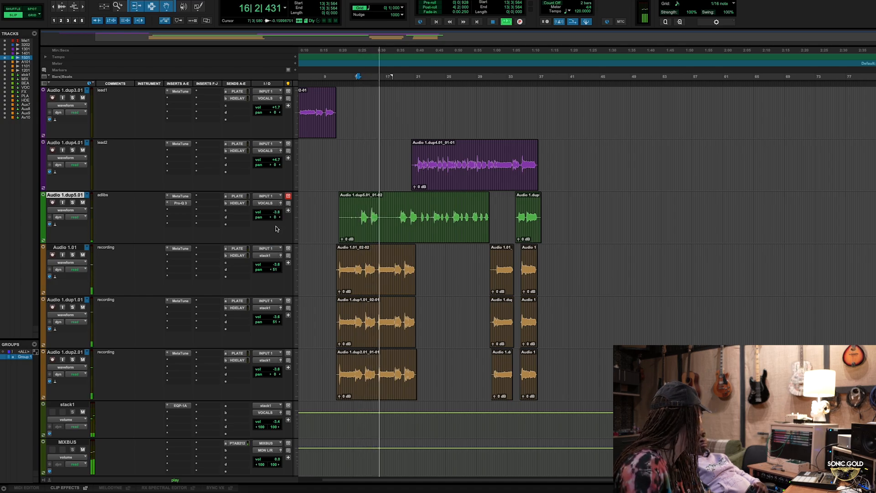
pyautogui.press('space')
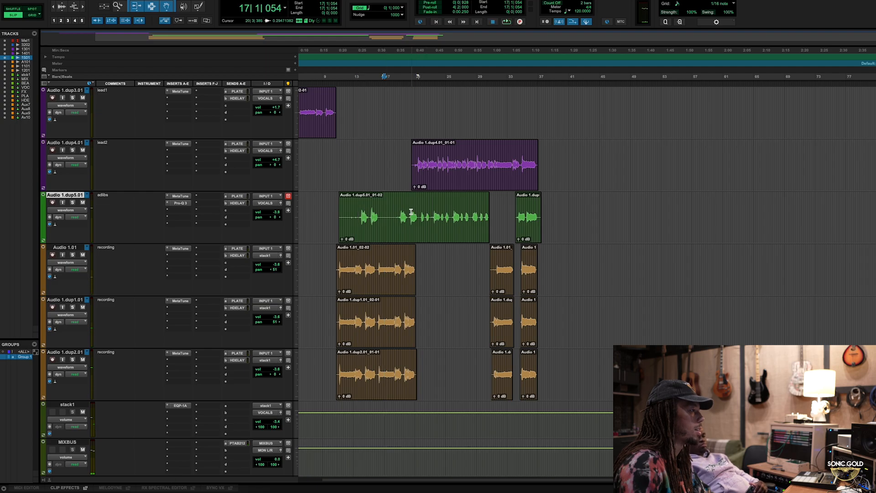
# - Solo the adlibs, reopen their Pro-Q 3, and lower the low-cut frequency to about 305 Hz during playback
pyautogui.click(72, 202)
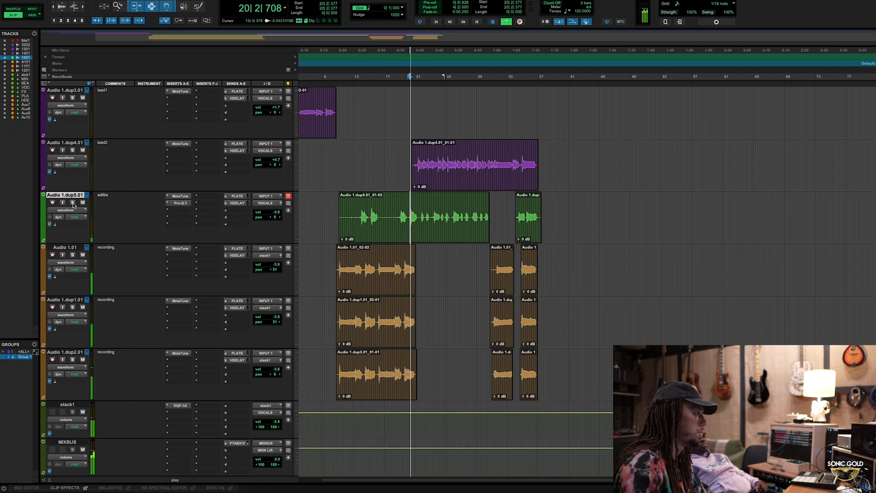
pyautogui.click(181, 203)
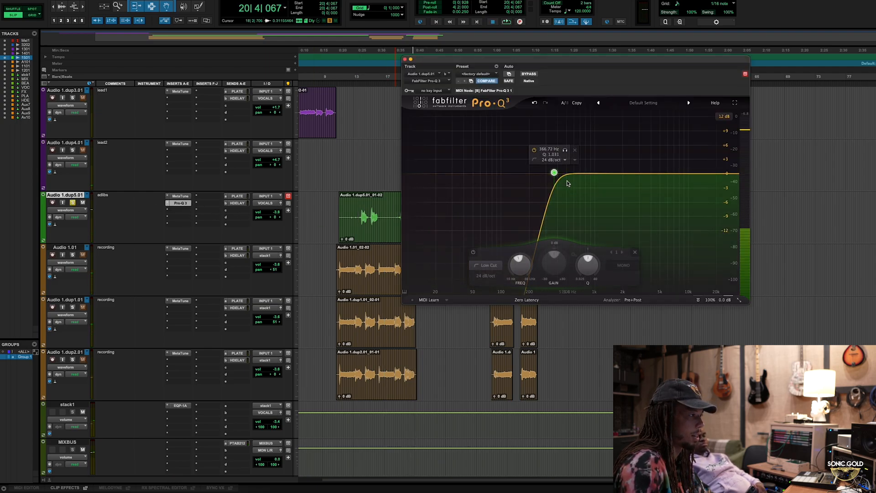
pyautogui.press('space')
pyautogui.moveTo(555, 175); pyautogui.dragTo(549, 175)
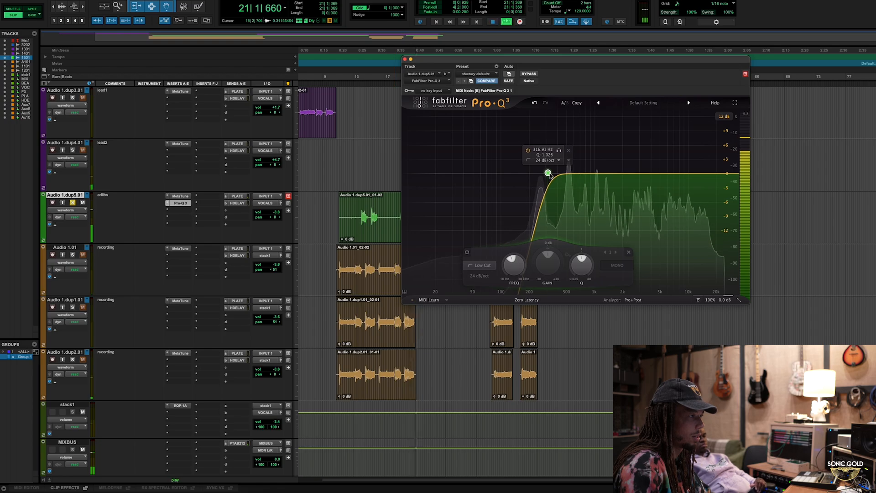
pyautogui.press('space')
pyautogui.click(365, 218)
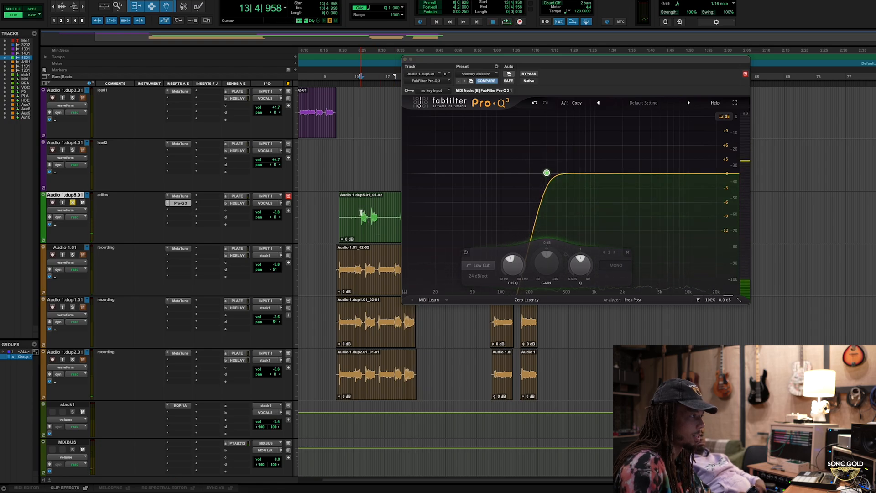
pyautogui.press('space')
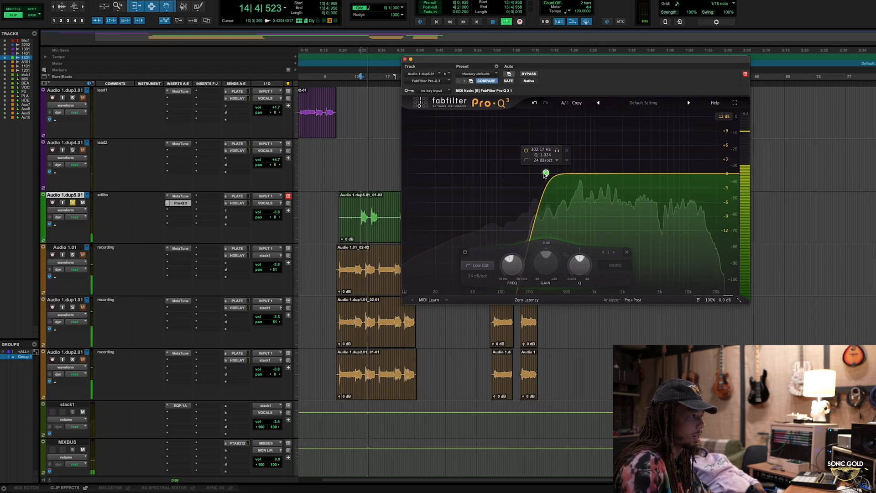
pyautogui.moveTo(546, 173); pyautogui.dragTo(545, 175)
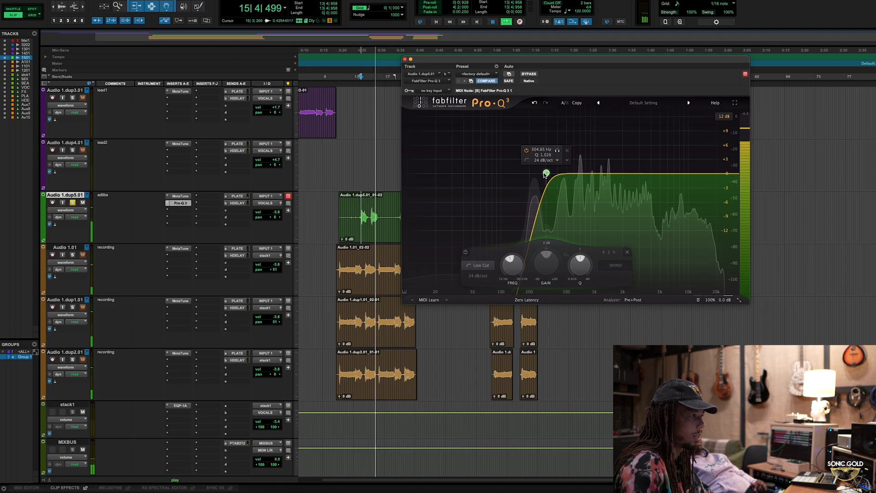
pyautogui.press('space')
# - Close the Pro-Q 3 window and lower the lead2 track volume to +2.3 dB while the full mix plays
pyautogui.click(404, 59)
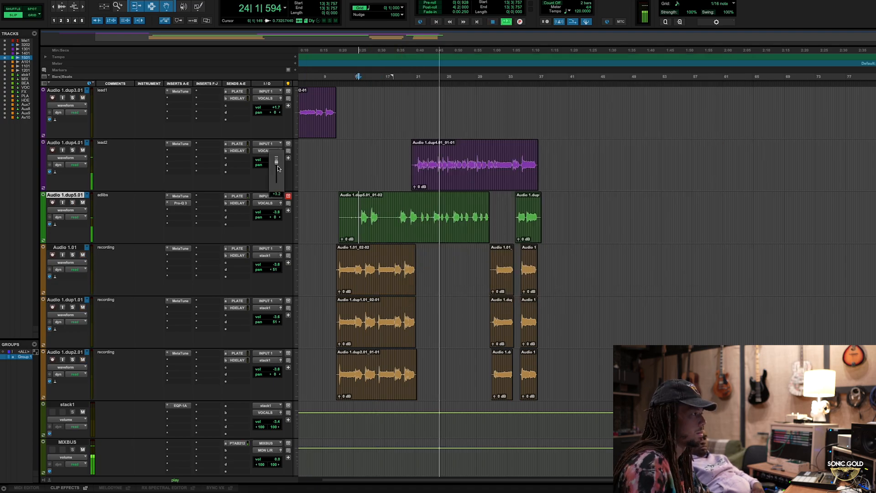
pyautogui.moveTo(280, 171); pyautogui.dragTo(280, 173)
pyautogui.press('space')
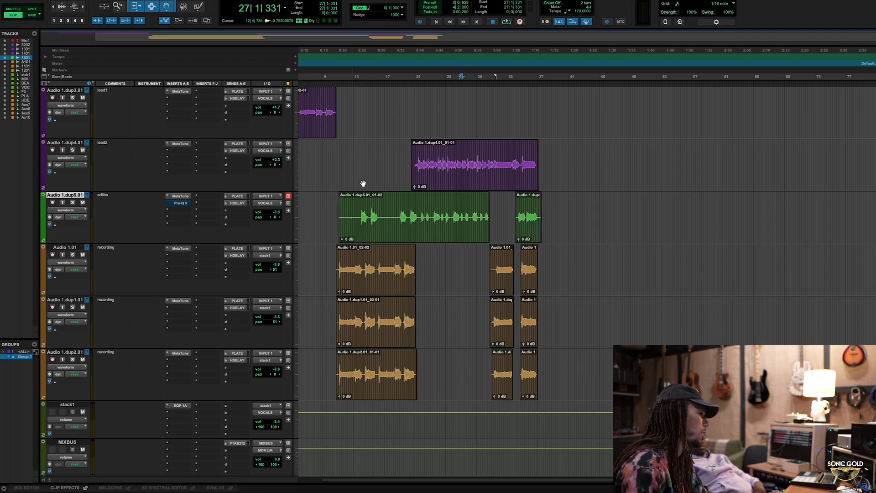
# - Play the mix from bar 22 of the lead2 clip to check the balance between lead2 and the adlibs
pyautogui.click(437, 158)
pyautogui.press('space')
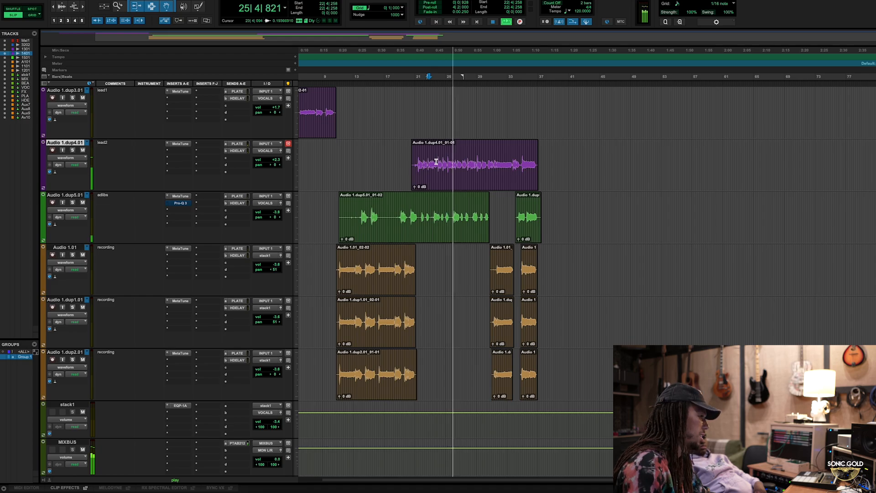
pyautogui.press('space')
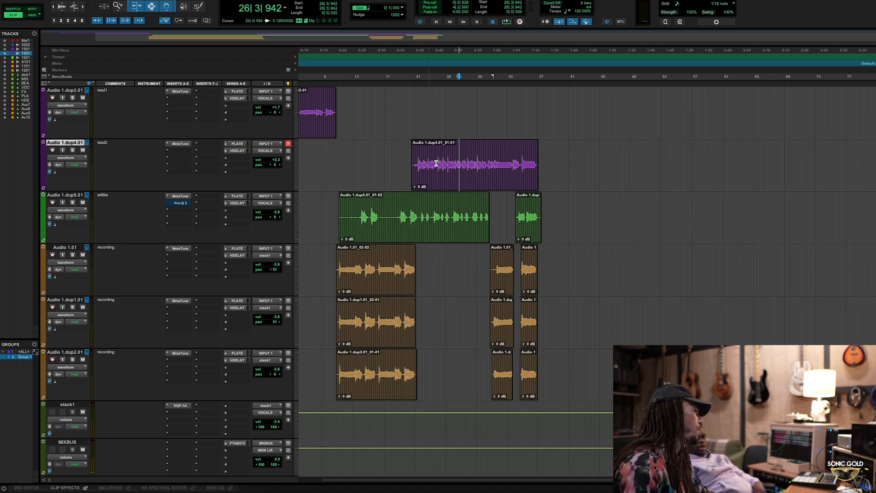
pyautogui.press('space')
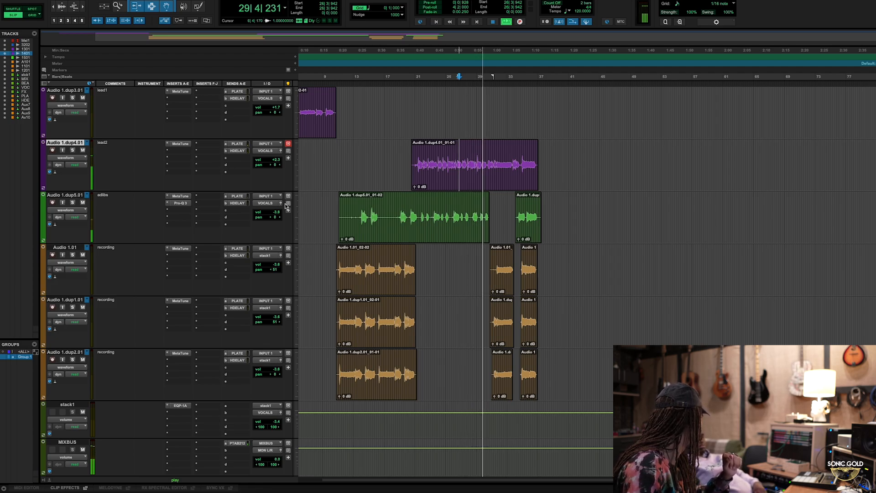
pyautogui.press('space')
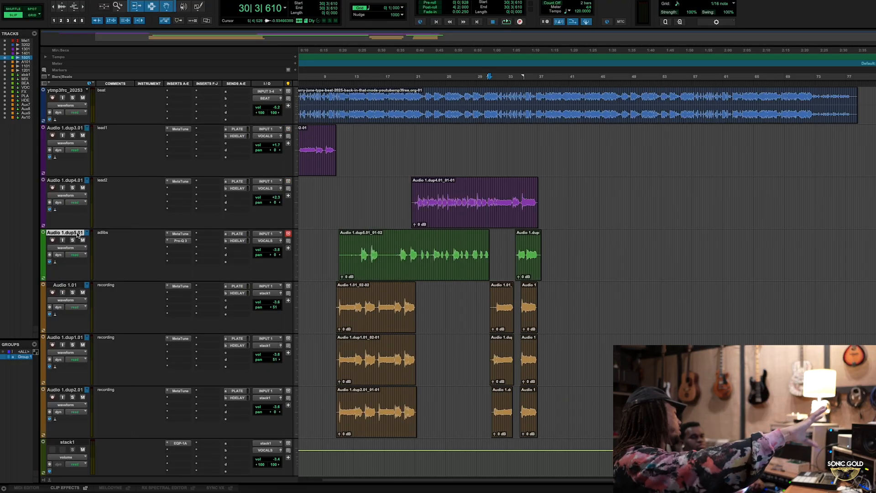
# - Duplicate the lead2 track and record a new vocal take on the copy from 32|3|740 to 48|2|214
pyautogui.rightClick(72, 182)
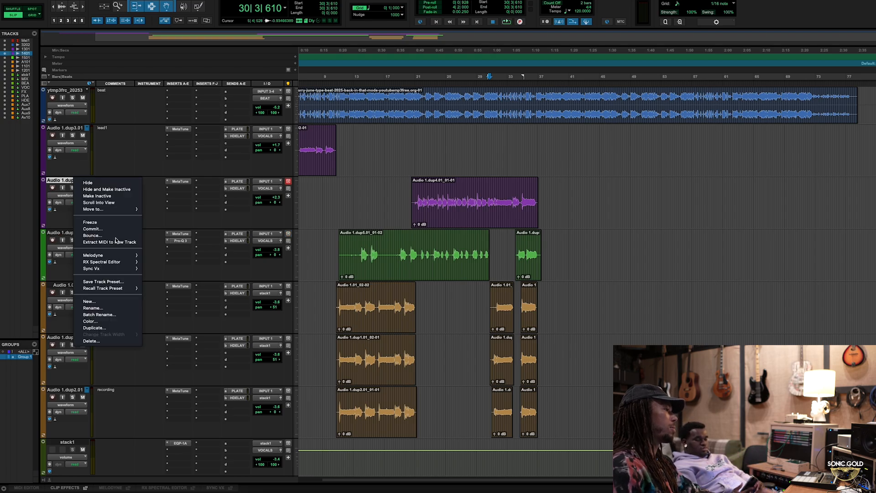
pyautogui.click(111, 329)
pyautogui.press('Return')
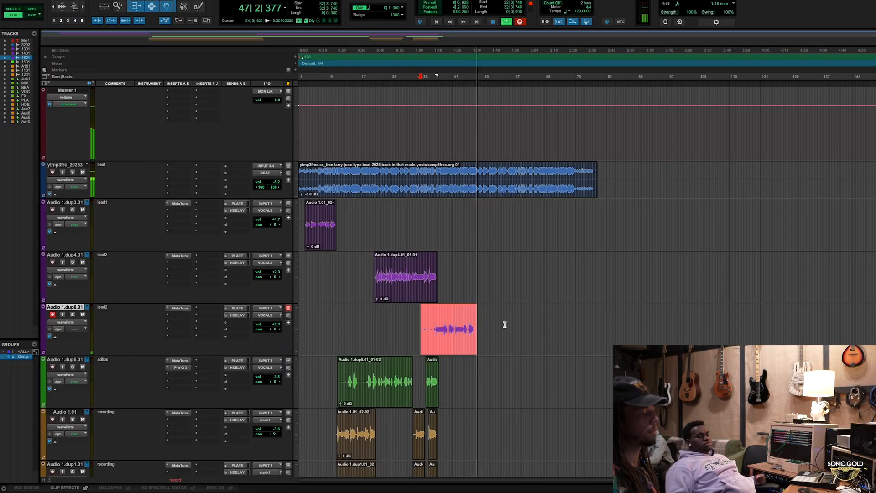
pyautogui.press('space')
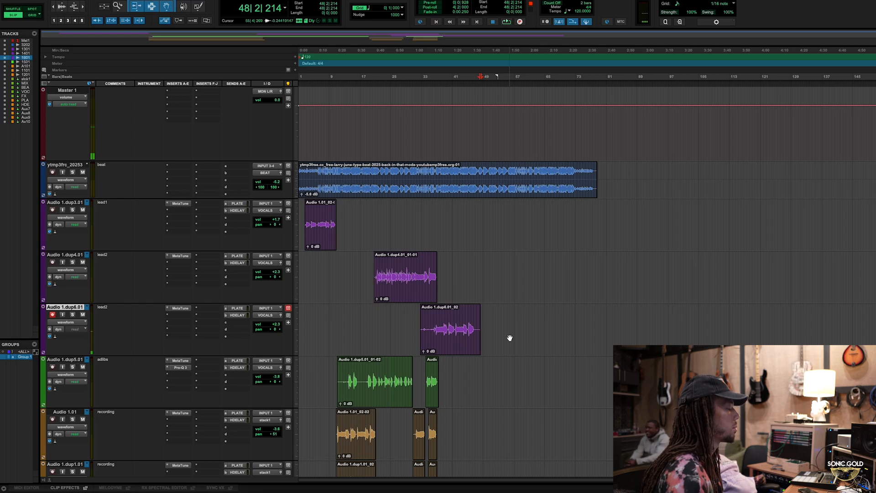
# - Select the three stack clips that start at bar 10 and audition them in playback
pyautogui.scroll(-5, 465, 448)
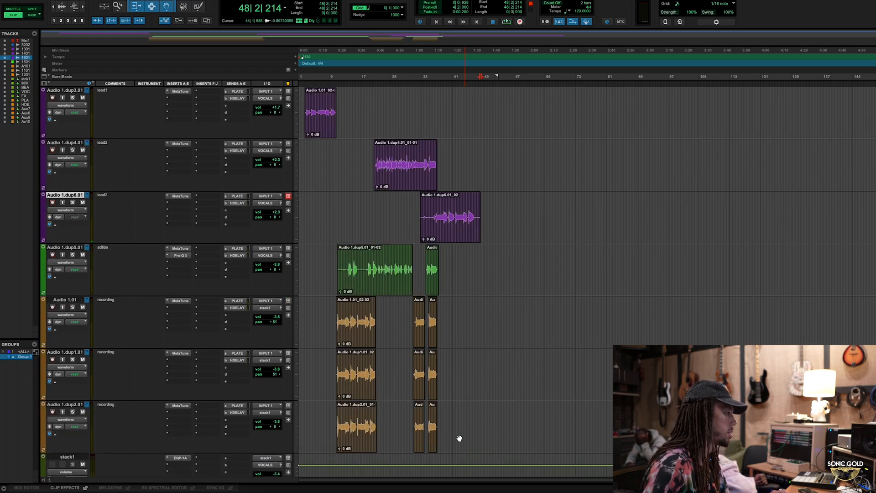
pyautogui.click(350, 331)
pyautogui.press('space')
pyautogui.scroll(6, 349, 330)
pyautogui.scroll(-8, 350, 331)
pyautogui.press('t')
pyautogui.press('t')
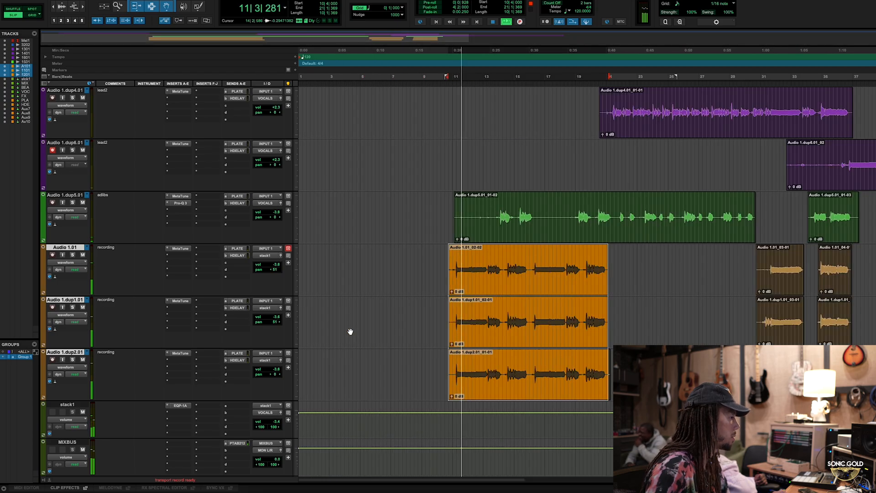
pyautogui.hscroll(3, 350, 332)
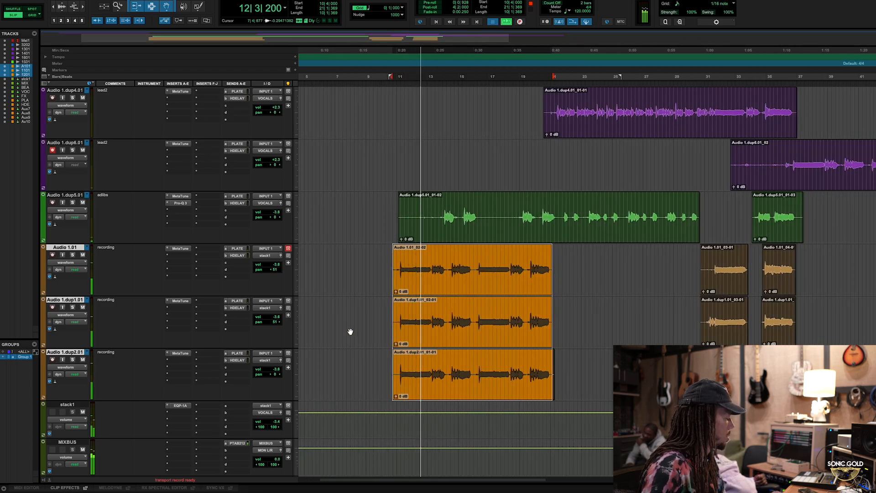
pyautogui.press('space')
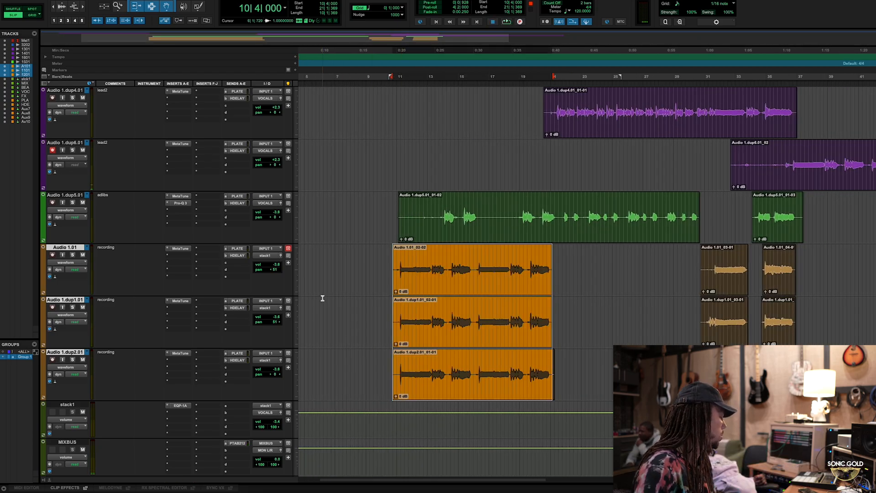
# - Paste copies of the three stack clips after bar 37 and move them back to start at 36|2|295
pyautogui.hscroll(5, 362, 286)
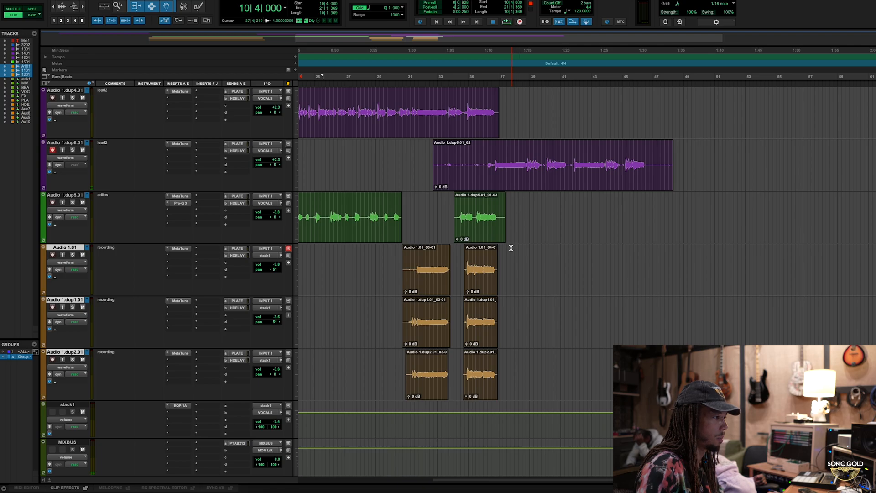
pyautogui.press('super+v')
pyautogui.press('t')
pyautogui.press('t')
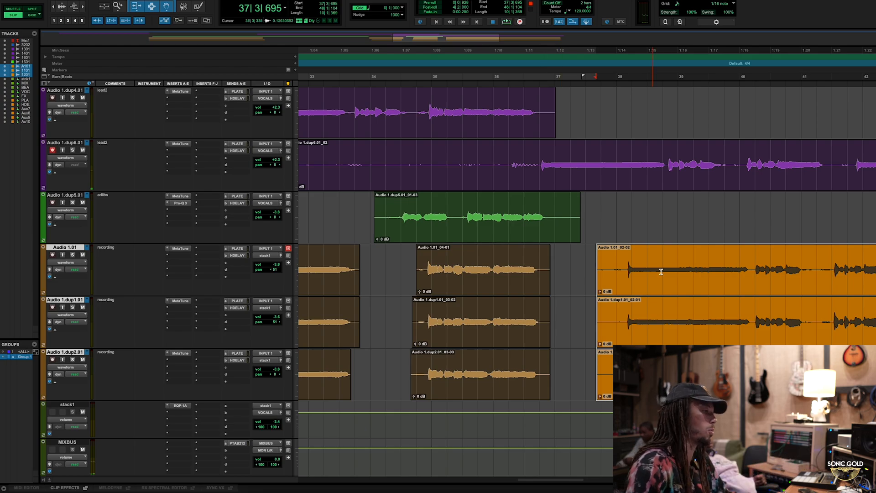
pyautogui.moveTo(669, 281); pyautogui.dragTo(585, 281)
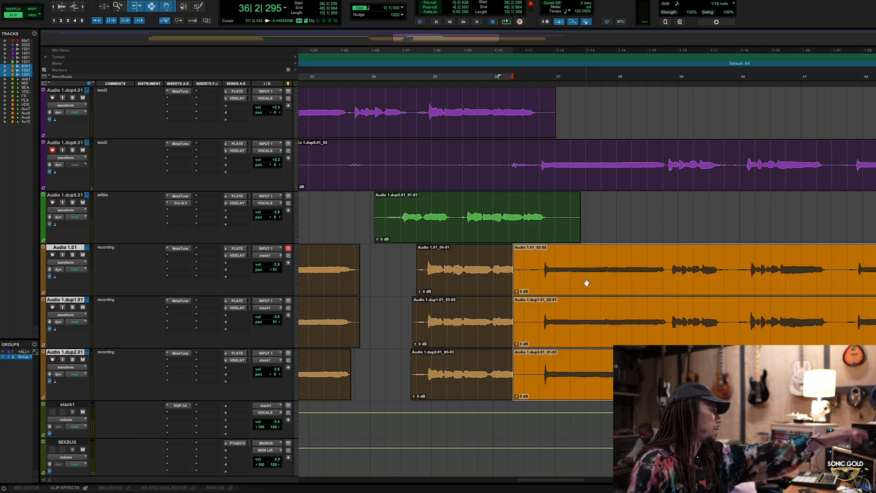
# - Trim the pasted stack clips to start at 36|4|044 and slide their audio earlier to align with the new lead2 vocal
pyautogui.moveTo(509, 267); pyautogui.dragTo(543, 267)
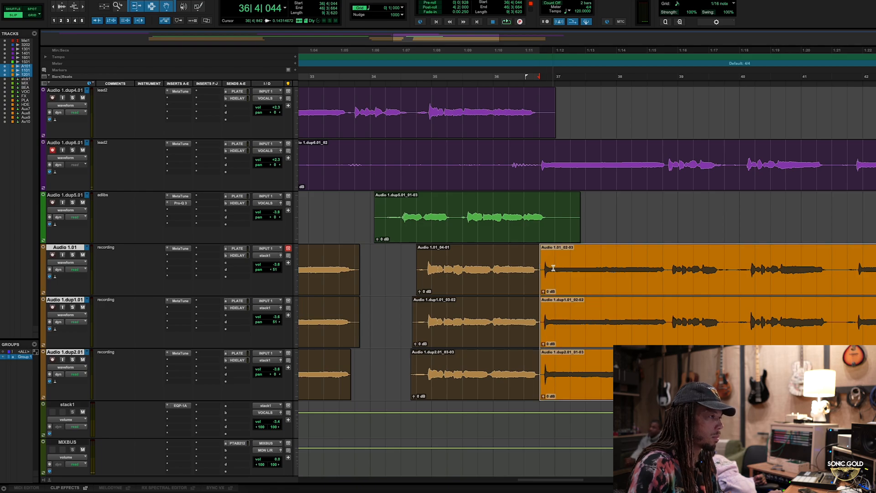
pyautogui.press('t')
pyautogui.press('t')
pyautogui.press('t')
pyautogui.press('t')
pyautogui.press('t')
pyautogui.hscroll(5, 553, 266)
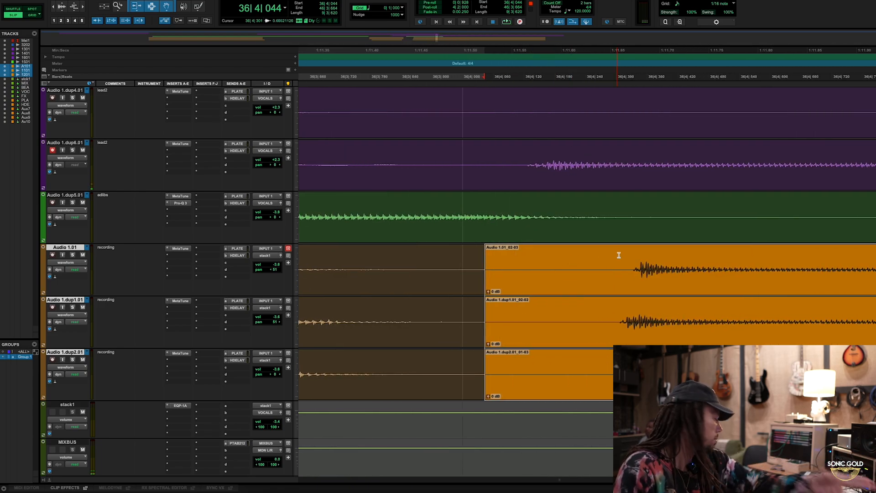
pyautogui.moveTo(681, 280); pyautogui.dragTo(593, 278)
pyautogui.moveTo(394, 266); pyautogui.dragTo(485, 267)
# - Play the mix from around bar 36 to check the join between the existing and pasted stack clips
pyautogui.press('r')
pyautogui.press('r')
pyautogui.press('r')
pyautogui.press('r')
pyautogui.click(482, 268)
pyautogui.press('space')
pyautogui.press('space')
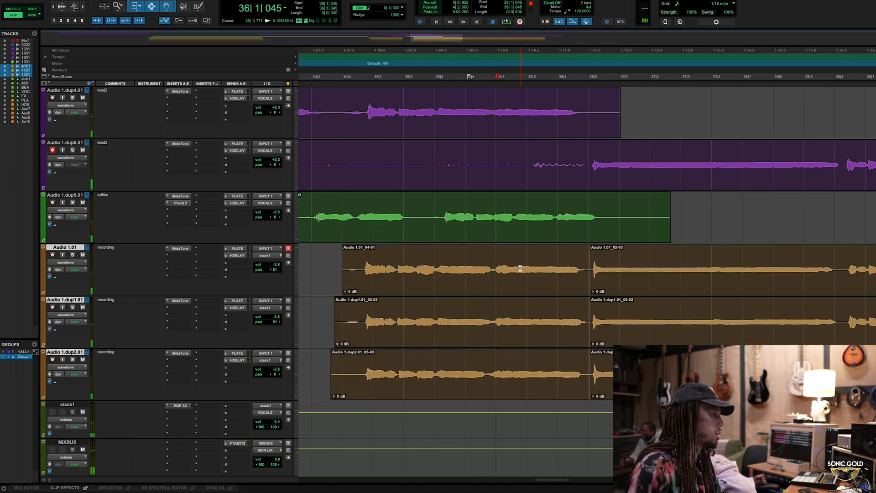
pyautogui.press('space')
# - Remove the uneven starts of the three stack clips near 34|4 and give them a short fade-in ending at 34|4|517
pyautogui.moveTo(318, 269); pyautogui.dragTo(343, 318)
pyautogui.press('Delete')
pyautogui.moveTo(345, 250); pyautogui.dragTo(359, 251)
pyautogui.press('r')
pyautogui.press('r')
pyautogui.press('r')
pyautogui.press('r')
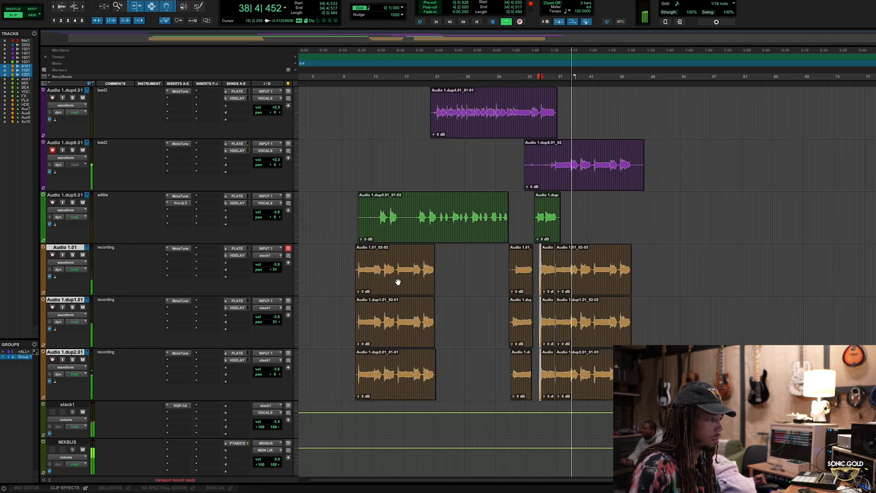
# - Mute the newly recorded clip on the duplicated lead2 track and stop playback
pyautogui.press('t')
pyautogui.hscroll(3, 397, 282)
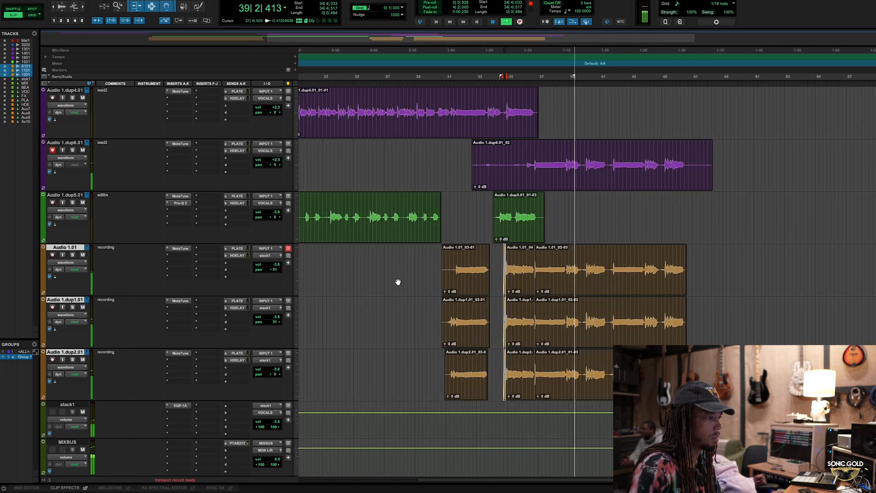
pyautogui.click(579, 178)
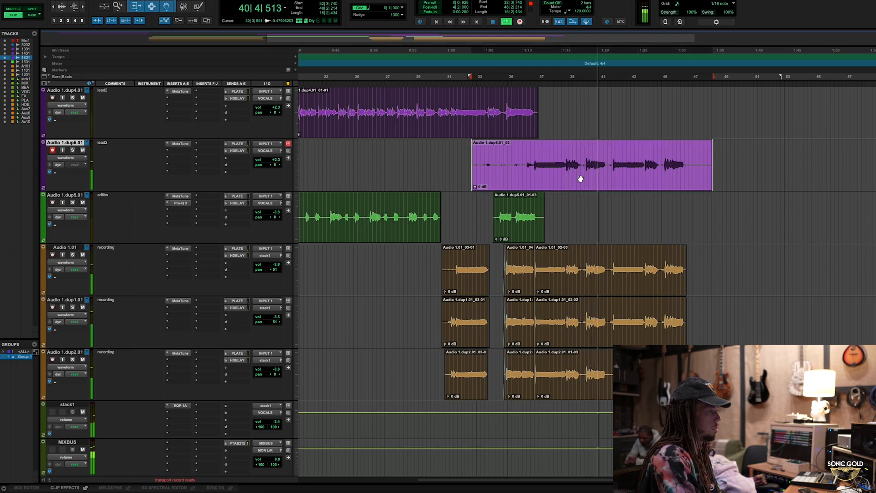
pyautogui.hotkey('ctrl', 'm')
pyautogui.scroll(3, 571, 256)
pyautogui.press('space')
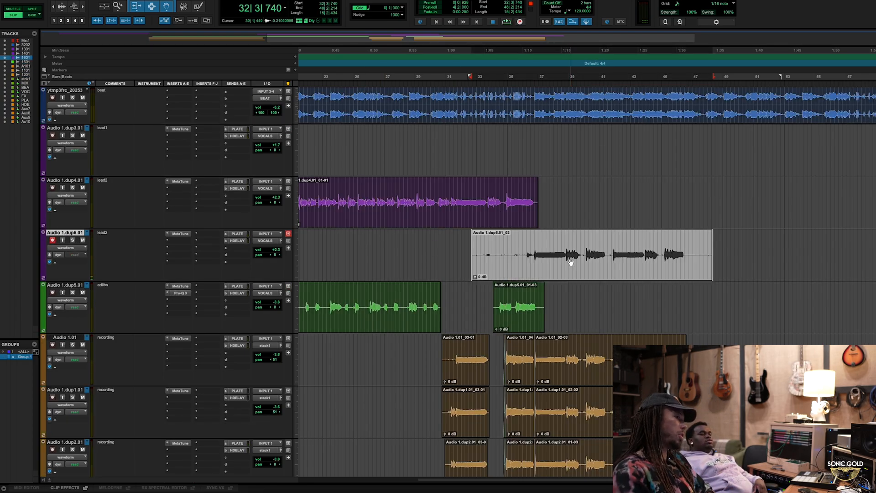
# - Record another vocal take over the muted clip on the duplicated lead2 track, from 27|4|309 to 47|3|520
pyautogui.hotkey('shift', 'r')
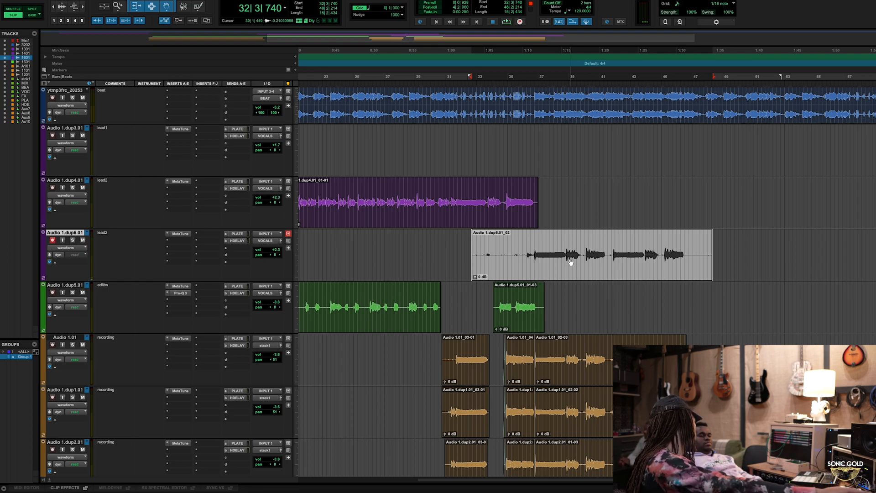
pyautogui.moveTo(408, 238); pyautogui.dragTo(732, 267)
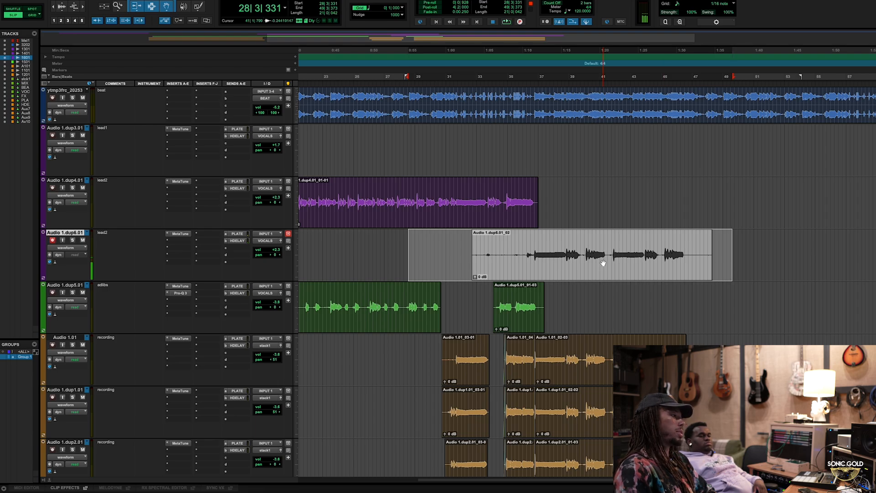
pyautogui.click(402, 244)
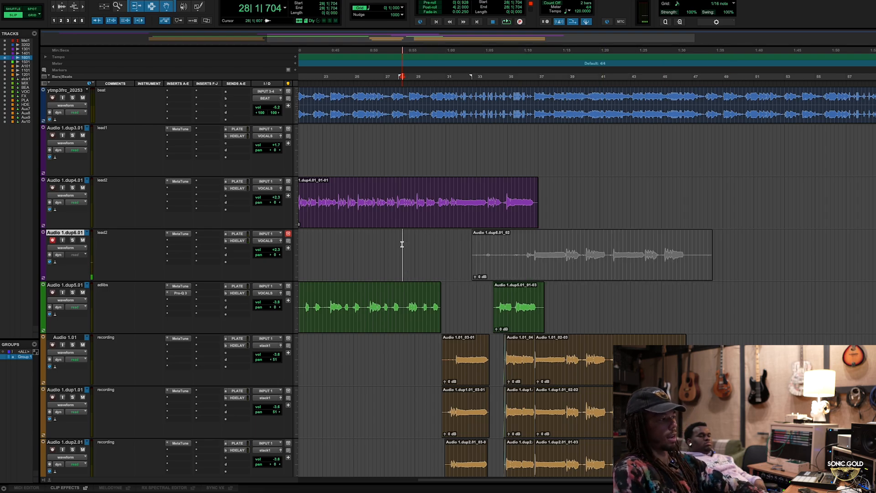
pyautogui.press('space')
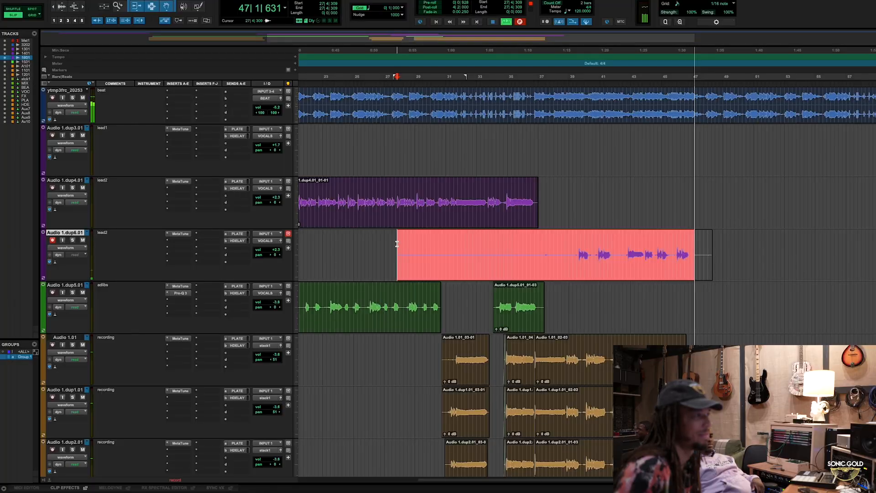
pyautogui.press('space')
# - Try shifting the new take slightly to 28|1|510 and undo the move
pyautogui.moveTo(567, 256)
pyautogui.mouseDown()
pyautogui.moveTo(502, 256)
pyautogui.moveTo(571, 259)
pyautogui.mouseUp()
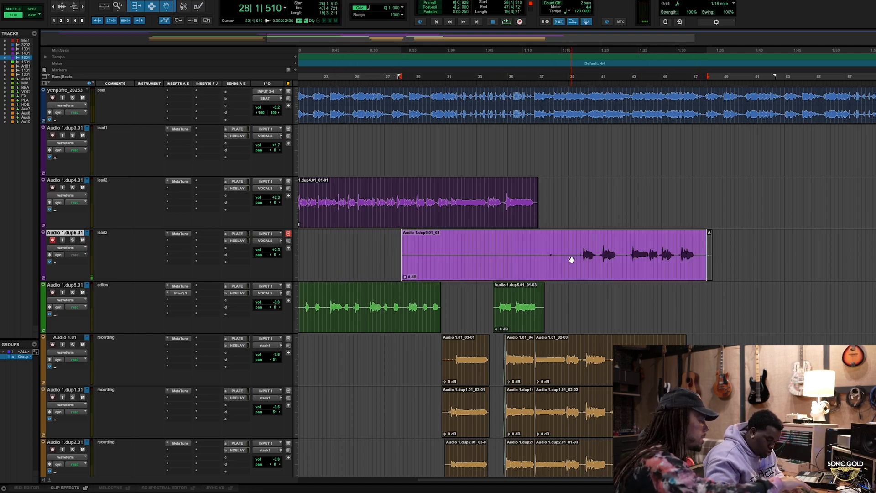
pyautogui.press('super+z')
pyautogui.moveTo(581, 305); pyautogui.dragTo(577, 269)
pyautogui.click(575, 295)
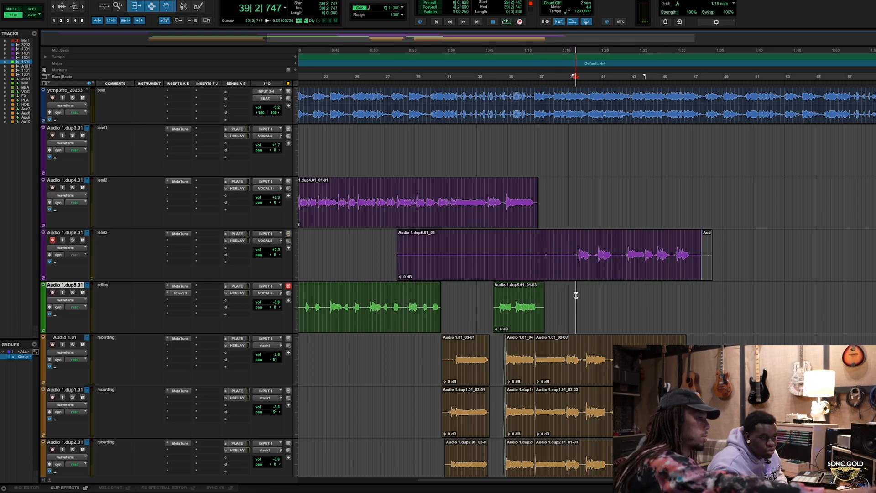
# - Split the new take at 38|3|870 and move its vocal part straight down to the adlibs track
pyautogui.click(567, 266)
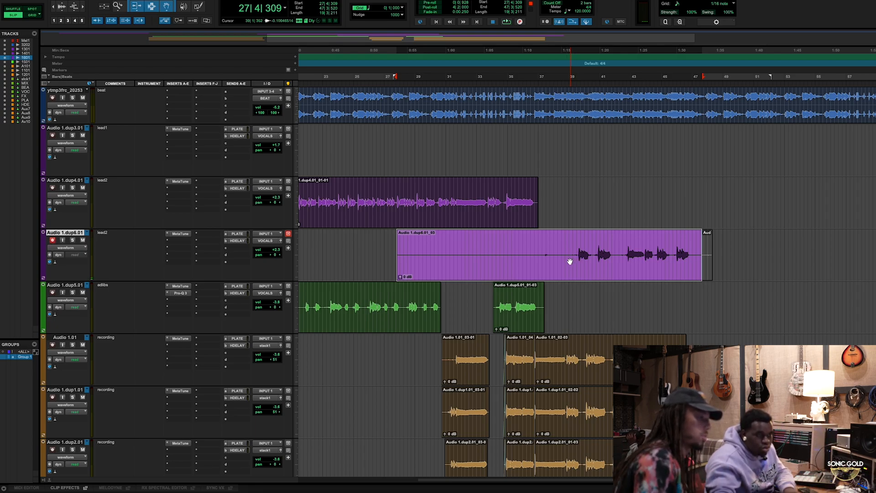
pyautogui.press('t')
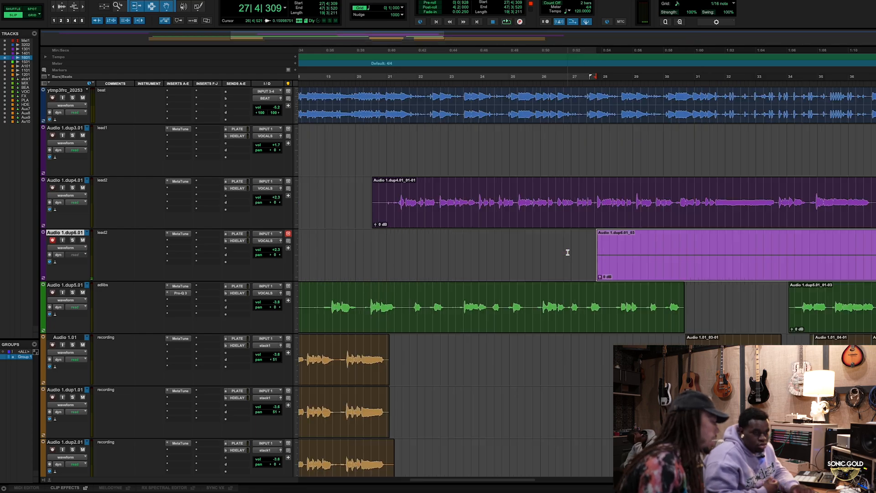
pyautogui.scroll(-1, 647, 267)
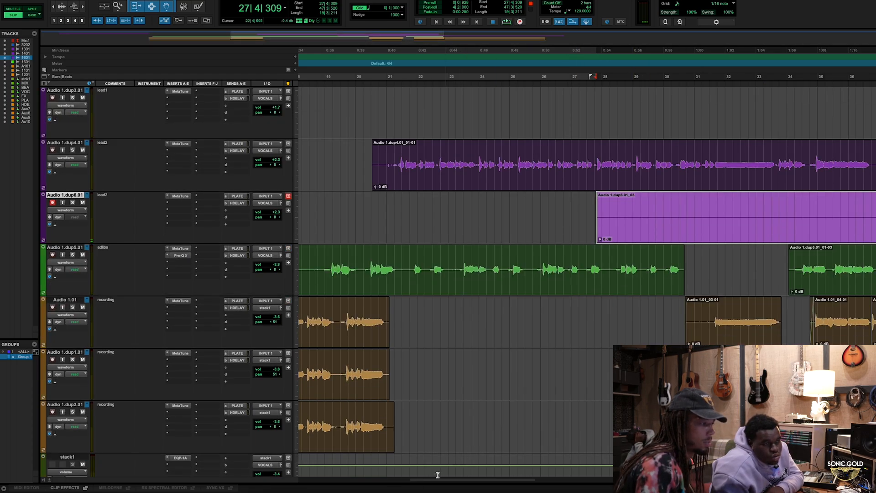
pyautogui.moveTo(432, 479); pyautogui.dragTo(500, 476)
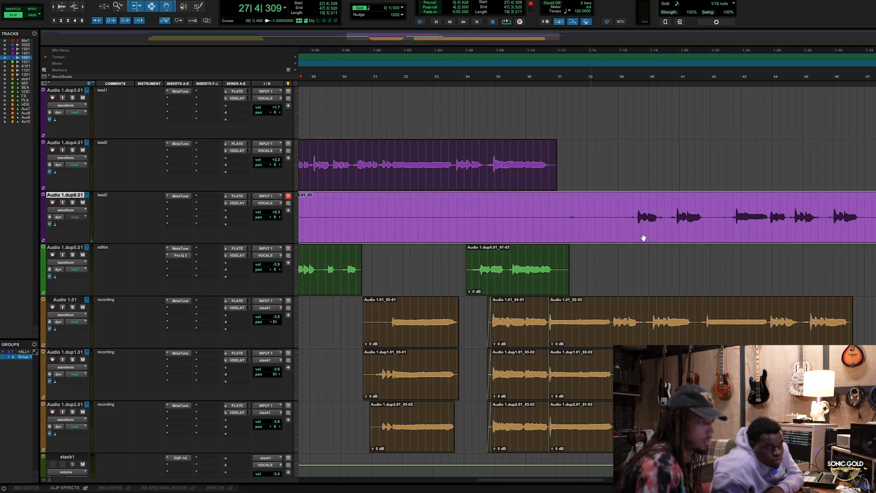
pyautogui.click(610, 214)
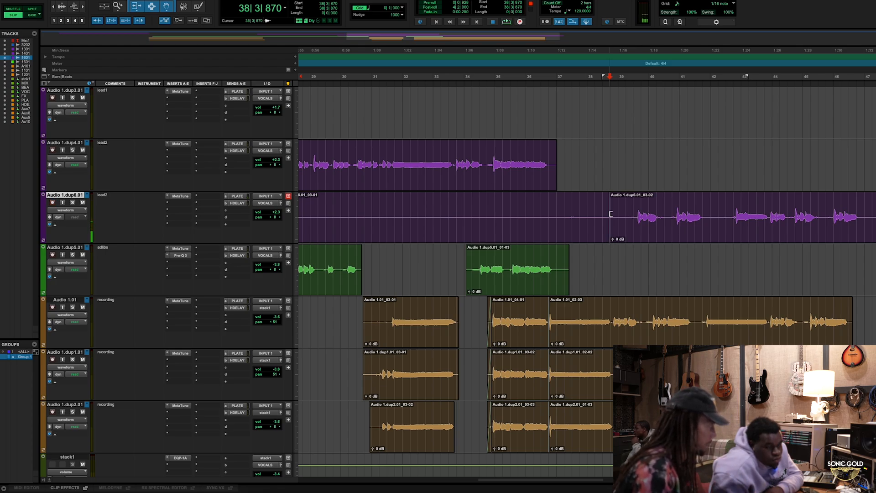
pyautogui.click(655, 241)
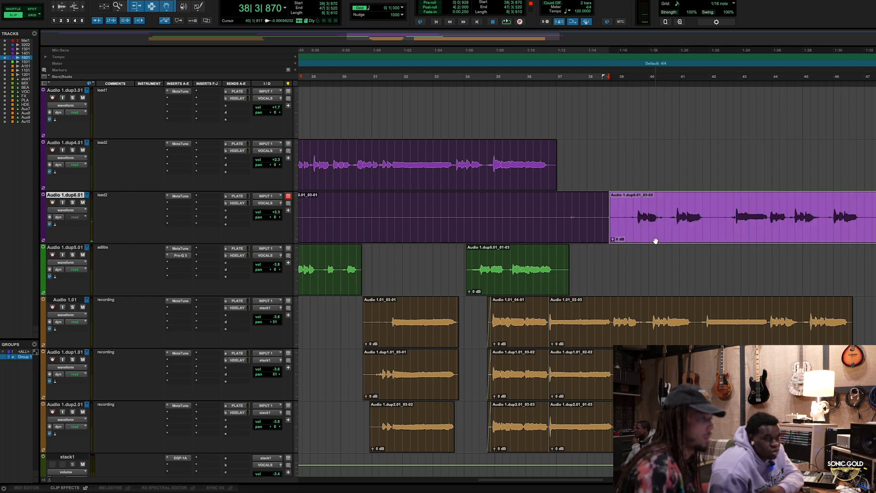
pyautogui.moveTo(655, 241); pyautogui.dragTo(654, 272)
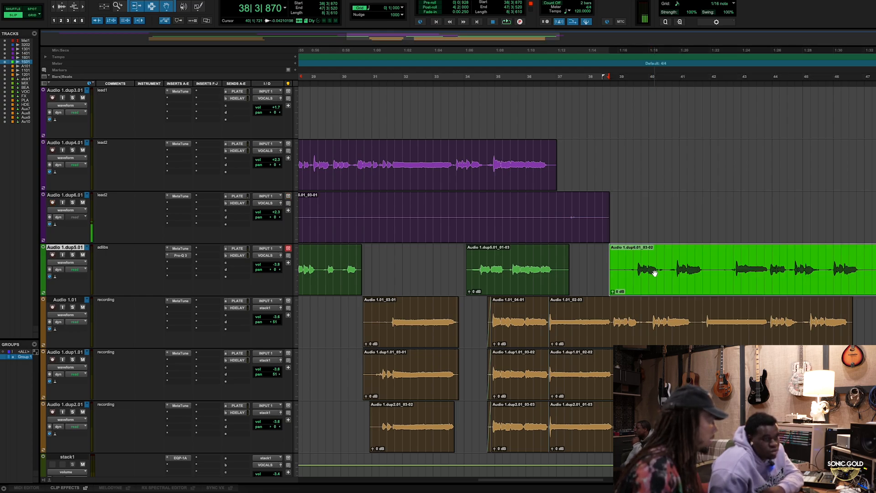
# - Try deleting the silent remainder on the duplicated lead2 track and nudging the moved adlibs clip to 38|3|470, and undo both
pyautogui.click(563, 236)
pyautogui.press('Delete')
pyautogui.click(657, 291)
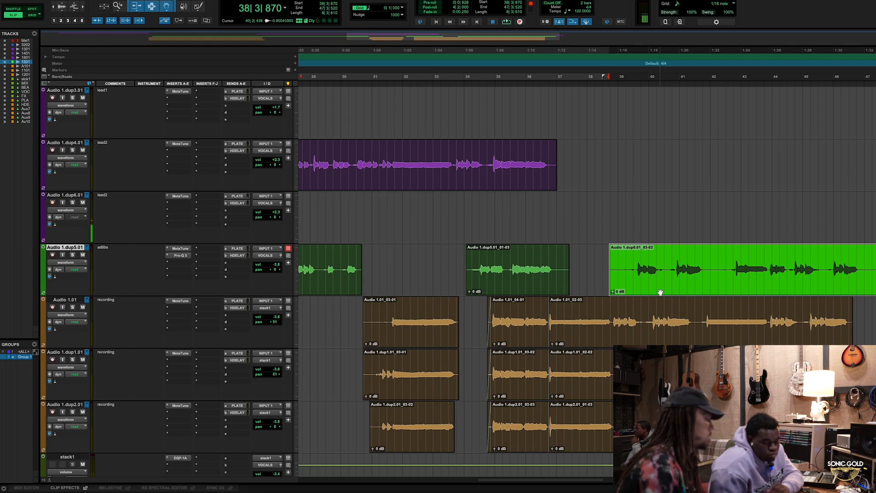
pyautogui.press('Delete')
pyautogui.hotkey('ctrl', 'z')
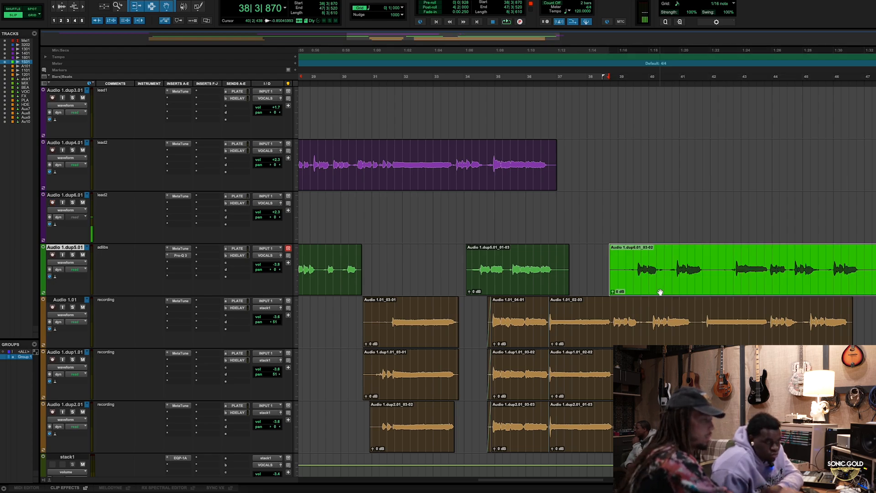
pyautogui.press('-')
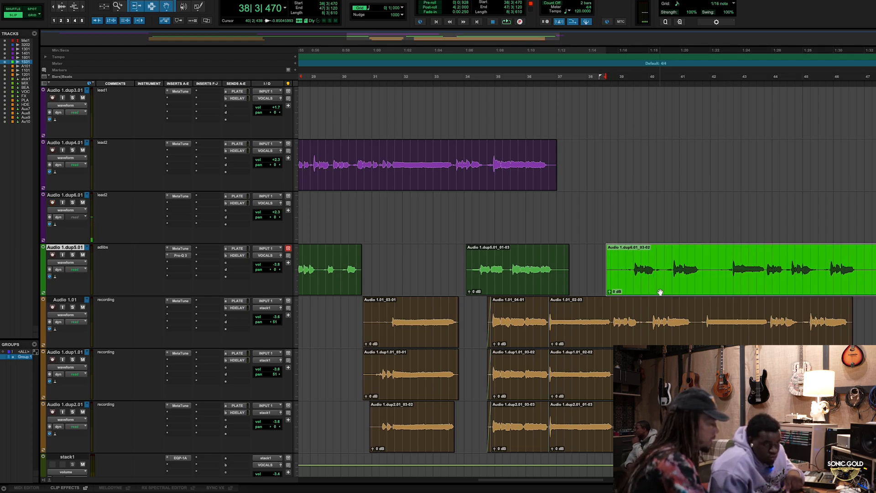
pyautogui.hotkey('ctrl', 'z')
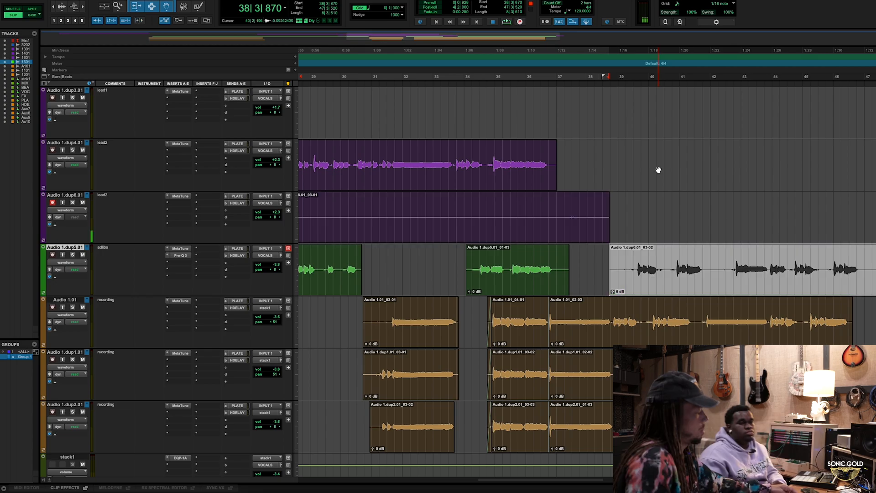
# - Delete the leftover clips on the duplicated lead2 track between 25|3|146 and 53|1|574
pyautogui.hotkey('ctrl', '[')
pyautogui.hotkey('ctrl', '[')
pyautogui.moveTo(487, 216); pyautogui.dragTo(699, 195)
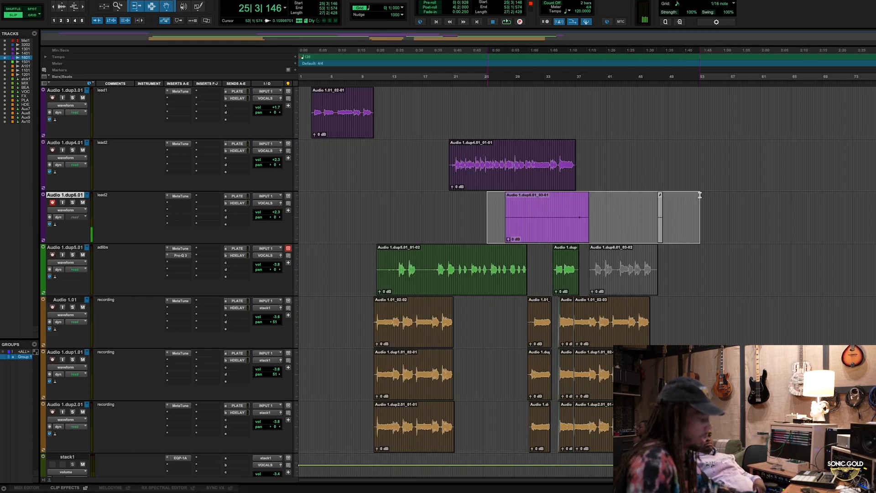
pyautogui.press('Delete')
# - Record another vocal take on the emptied duplicate lead2 track, starting at 33|2|956
pyautogui.moveTo(563, 210); pyautogui.dragTo(658, 211)
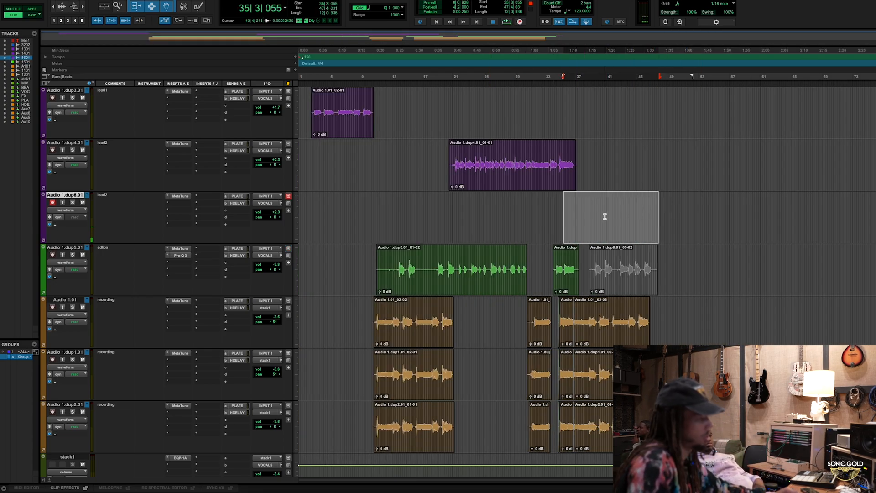
pyautogui.click(564, 215)
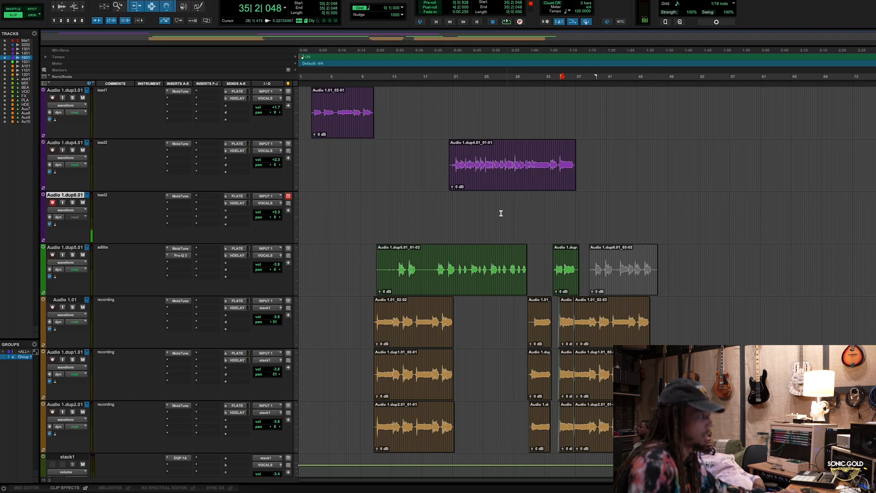
pyautogui.click(550, 206)
pyautogui.press('super+space')
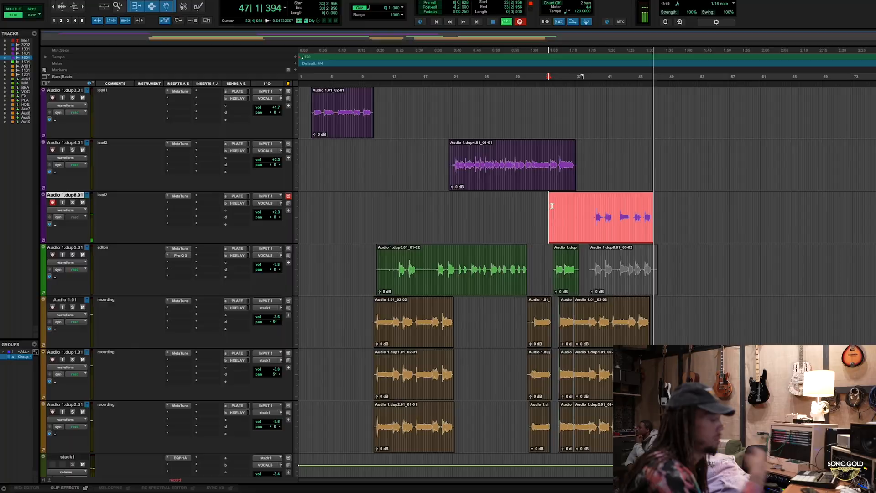
pyautogui.press('space')
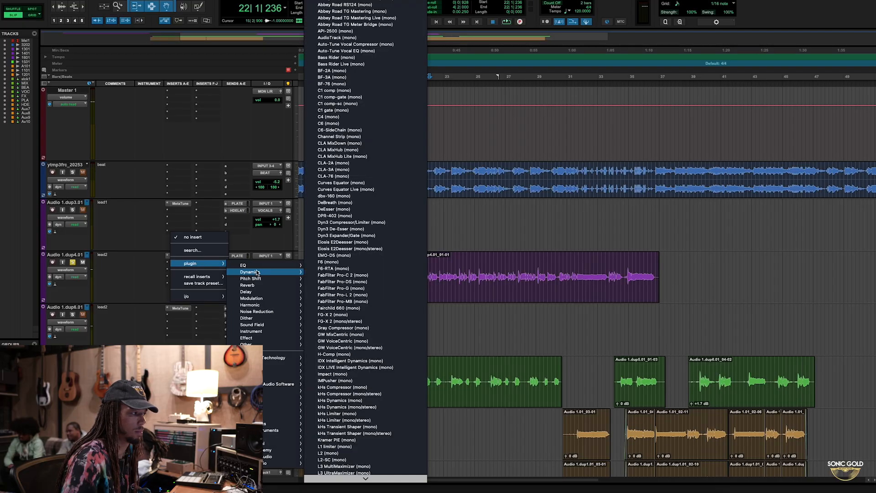
# - Insert the mono SSL EV2 Channel after MetaTune on the upper lead2 track and move its window clear of the track controls
pyautogui.moveTo(261, 267)
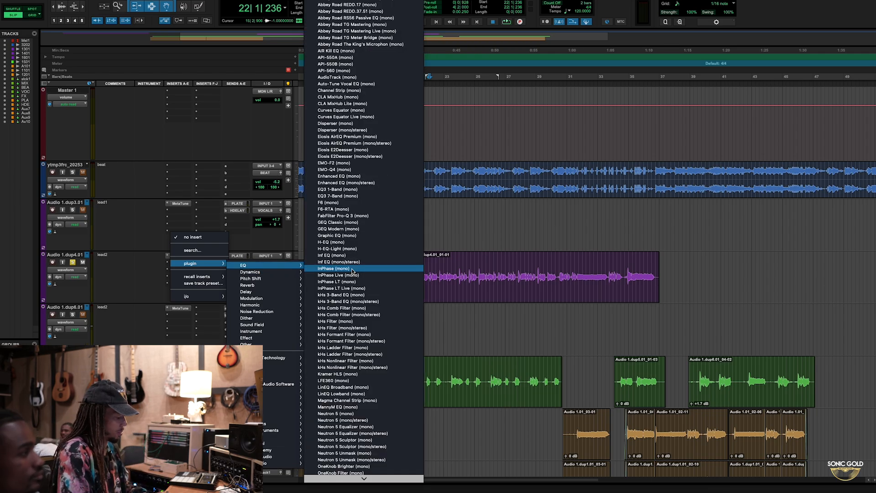
pyautogui.write('fabe')
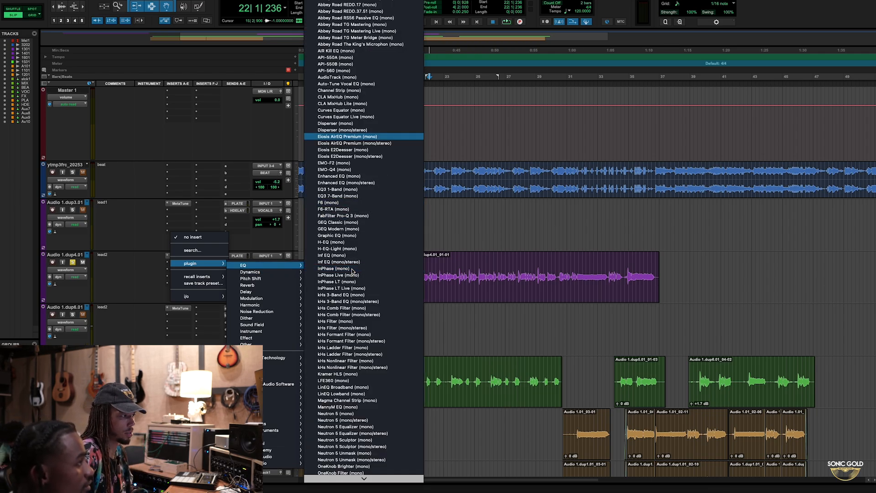
pyautogui.press('Down')
pyautogui.press('Down')
pyautogui.write('sss')
pyautogui.press('Down')
pyautogui.press('Down')
pyautogui.press('Down')
pyautogui.press('Down')
pyautogui.press('Down')
pyautogui.press('Down')
pyautogui.press('Down')
pyautogui.press('Return')
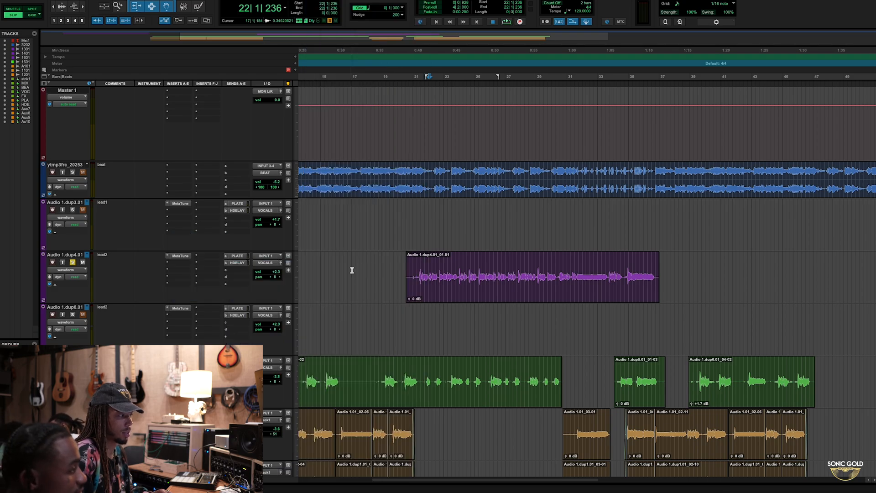
pyautogui.press('space')
pyautogui.moveTo(498, 66); pyautogui.dragTo(641, 151)
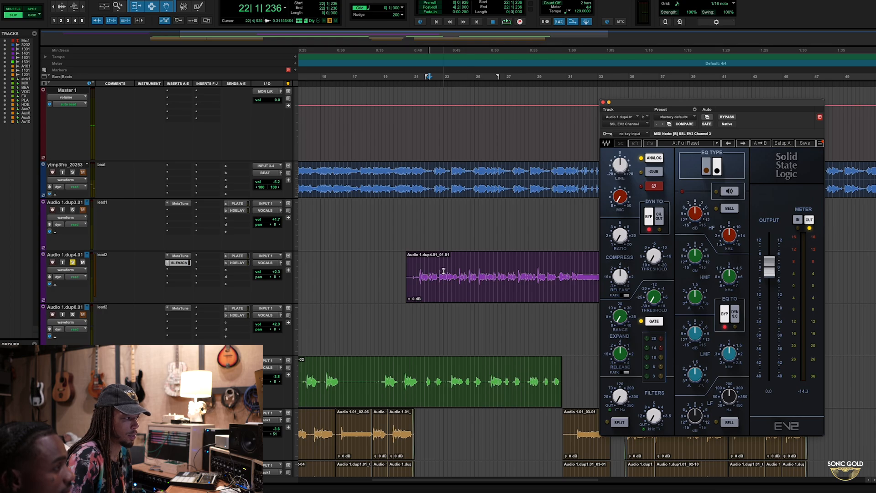
# - Sweep a boosted LMF band in the EV2 channel on the soloed lead2, settling its frequency at about 0.28 kHz
pyautogui.press('space')
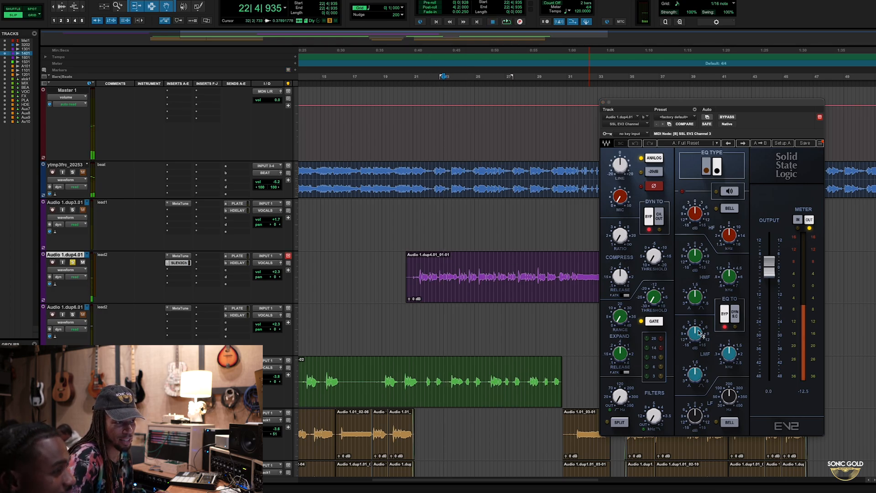
pyautogui.moveTo(698, 337); pyautogui.dragTo(727, 379)
pyautogui.press('space')
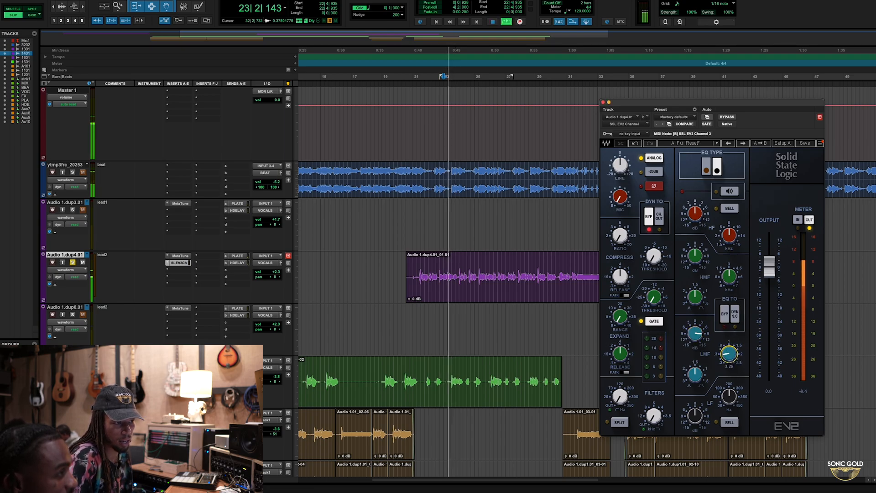
pyautogui.press('space')
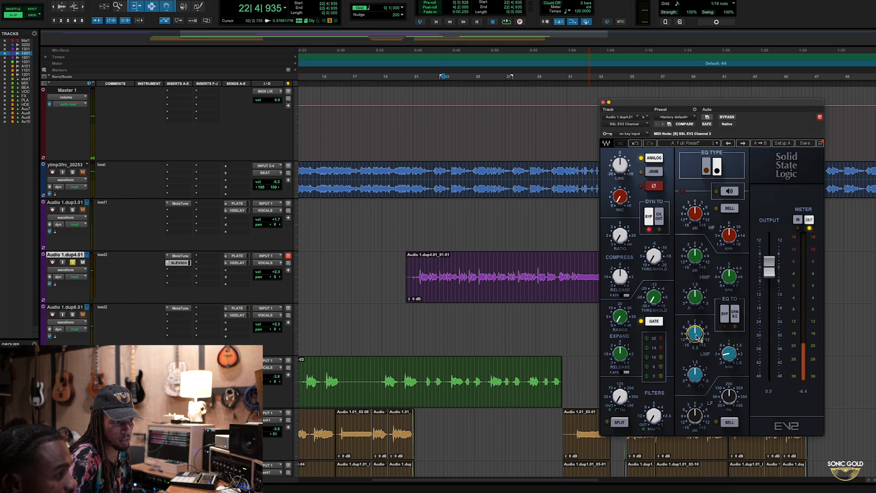
# - Cut the EV2's LMF gain slightly and set that band's Q to 1.37 while lead2 plays
pyautogui.press('space')
pyautogui.moveTo(697, 337); pyautogui.dragTo(697, 343)
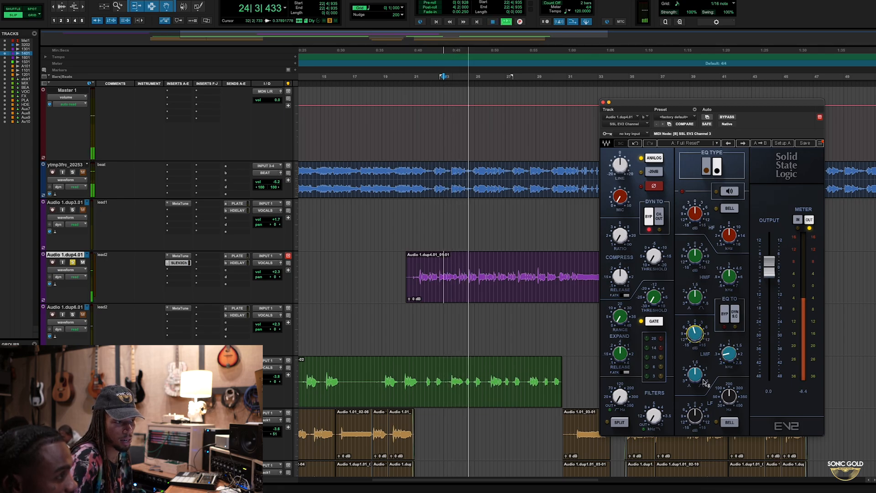
pyautogui.moveTo(695, 375); pyautogui.dragTo(695, 370)
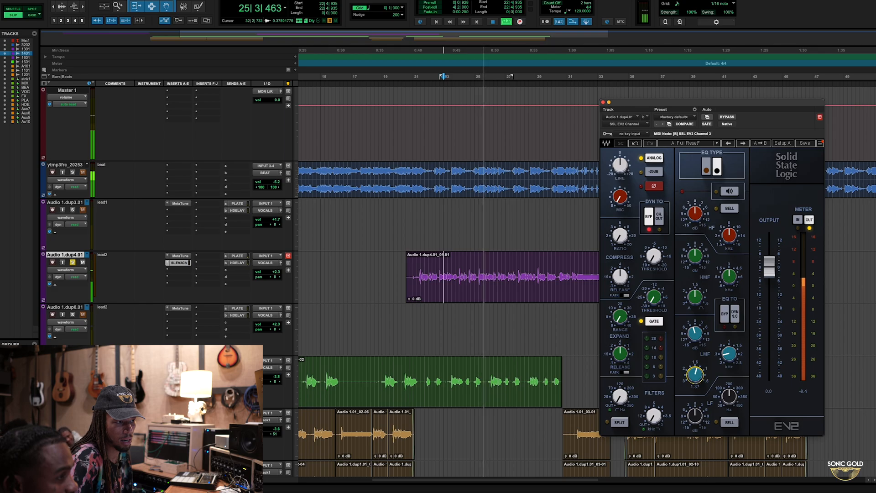
pyautogui.moveTo(694, 334); pyautogui.dragTo(695, 335)
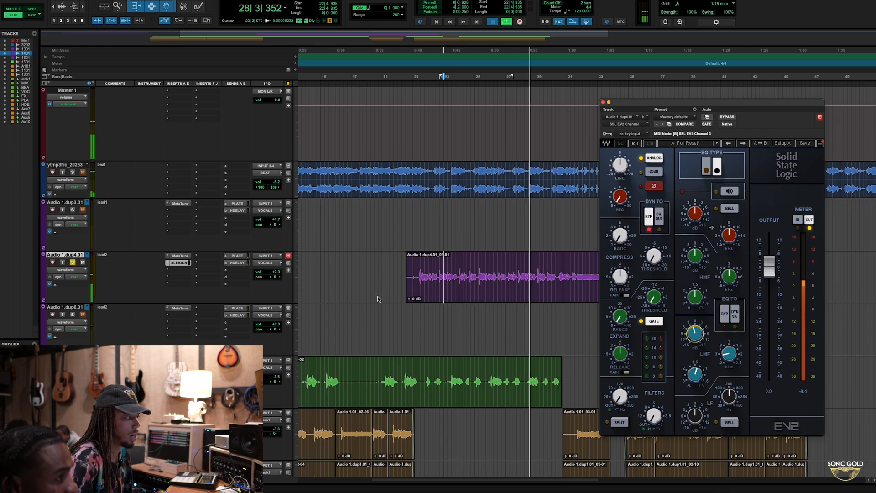
pyautogui.press('space')
# - Engage the EV2's dynamics on lead2, adjust the compressor's threshold and ratio, and set its release to 0.54
pyautogui.press('space')
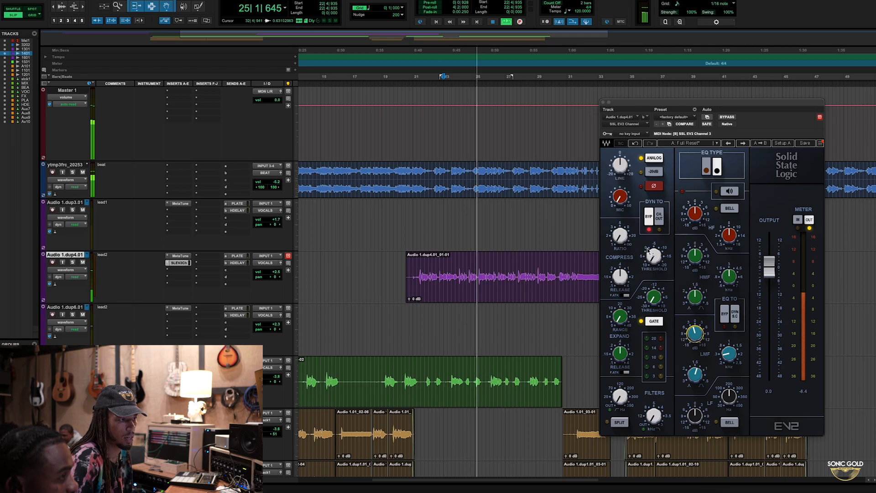
pyautogui.press('space')
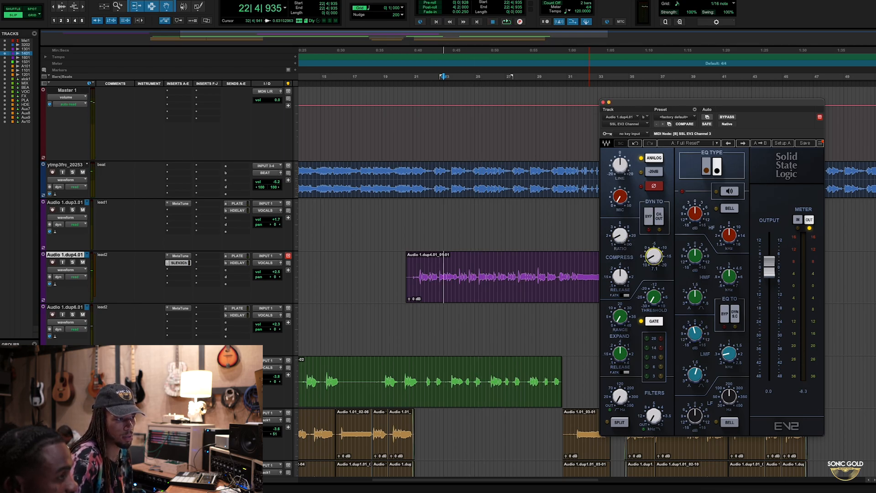
pyautogui.press('space')
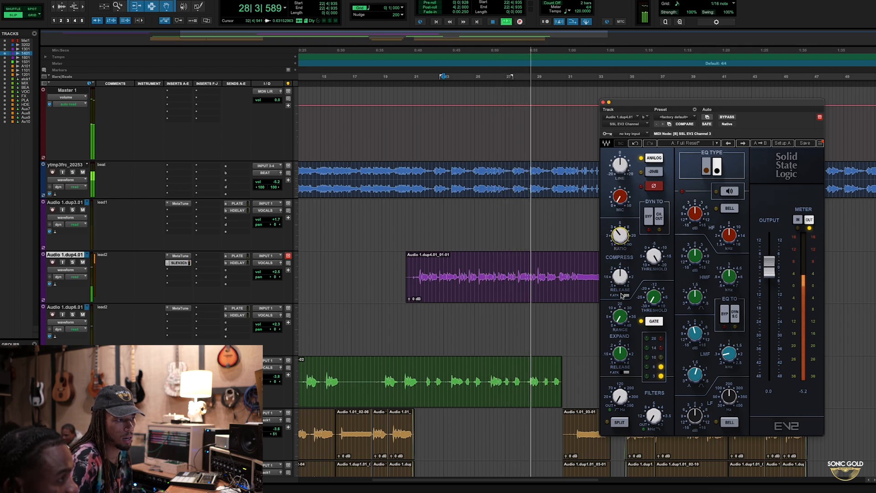
pyautogui.moveTo(624, 283); pyautogui.dragTo(624, 283)
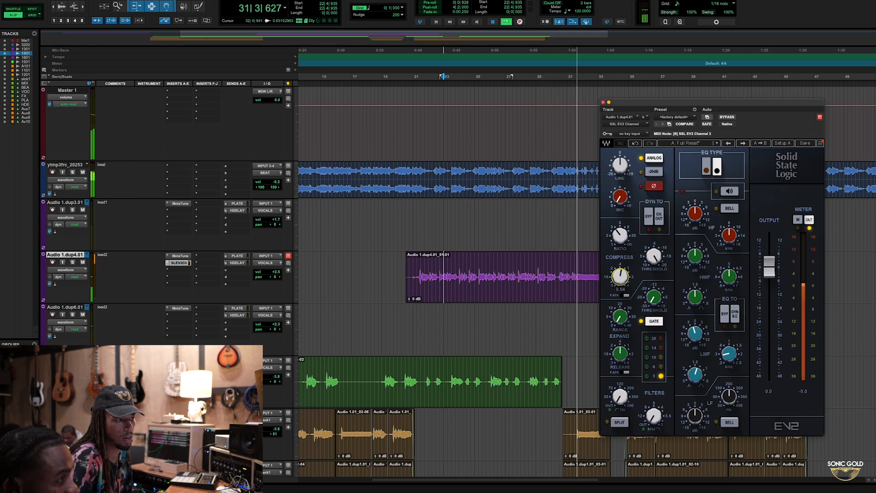
pyautogui.press('space')
# - Unsolo lead2, then boost the EV2's HF band and lower its frequency while the full mix plays
pyautogui.click(72, 262)
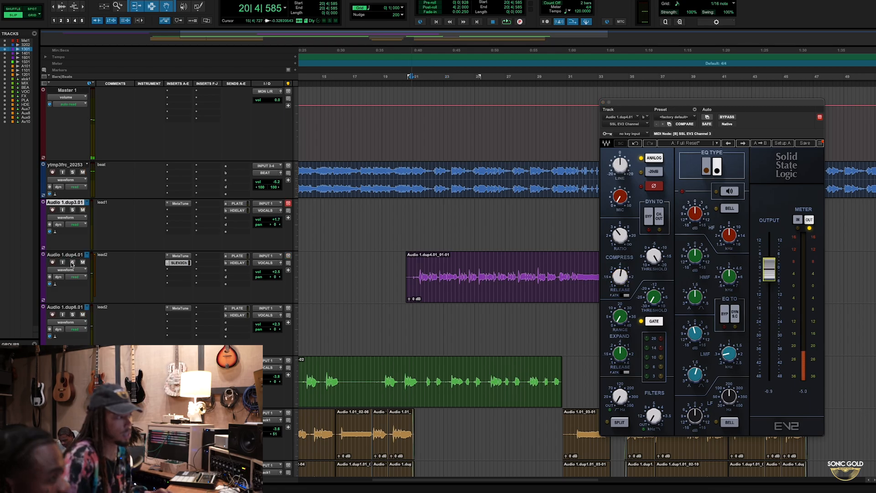
pyautogui.press('r')
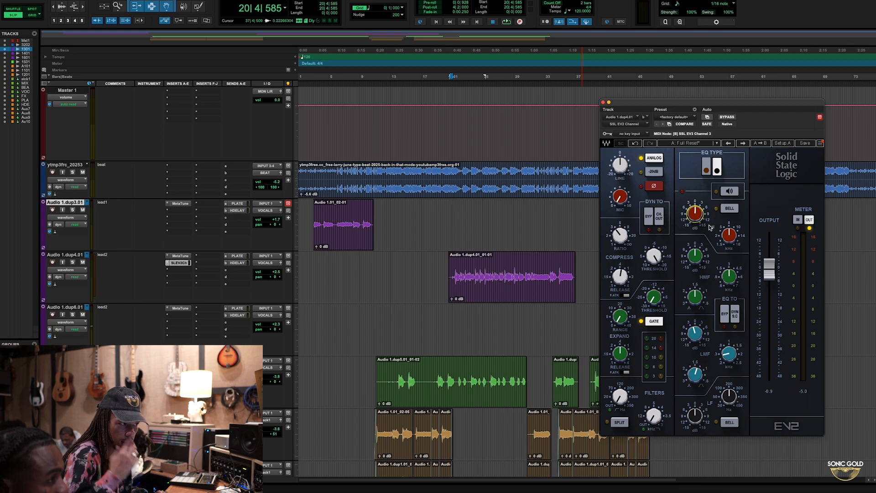
pyautogui.press('space')
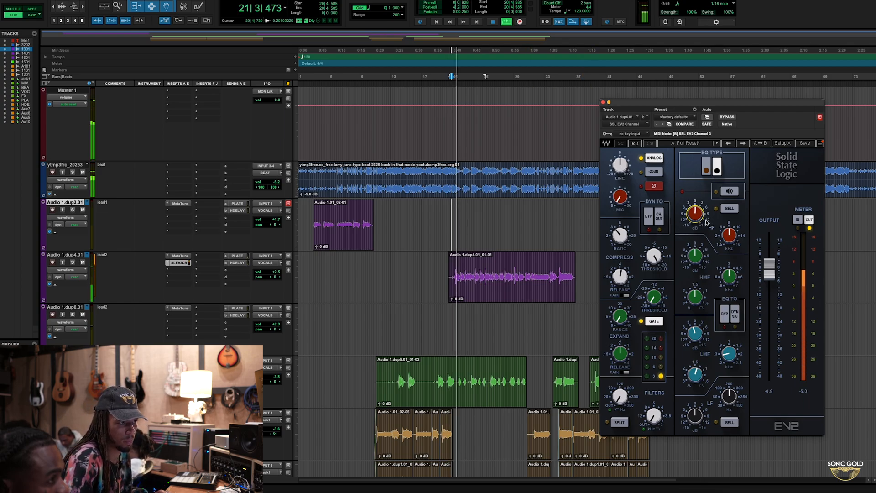
pyautogui.moveTo(704, 220); pyautogui.dragTo(705, 196)
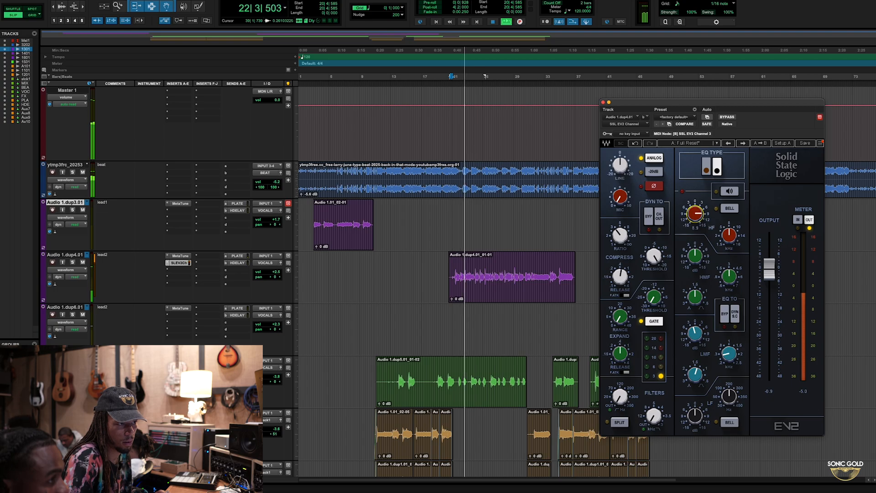
pyautogui.moveTo(728, 235); pyautogui.dragTo(694, 217)
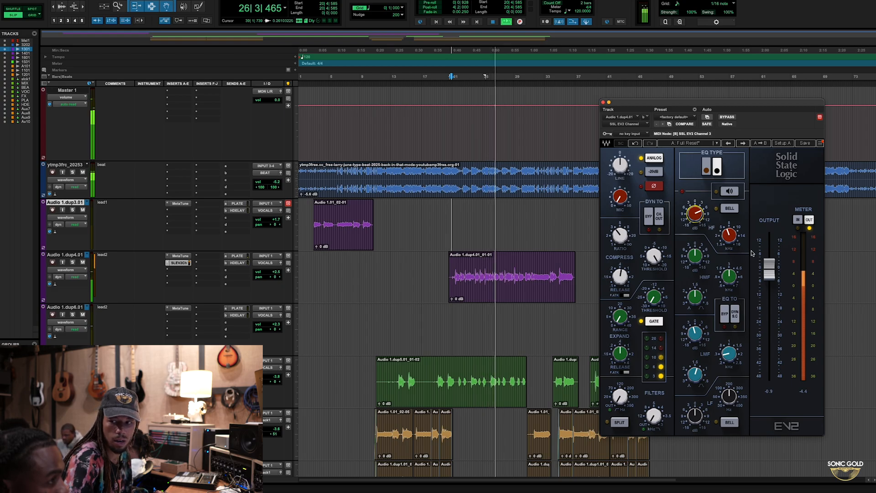
pyautogui.press('space')
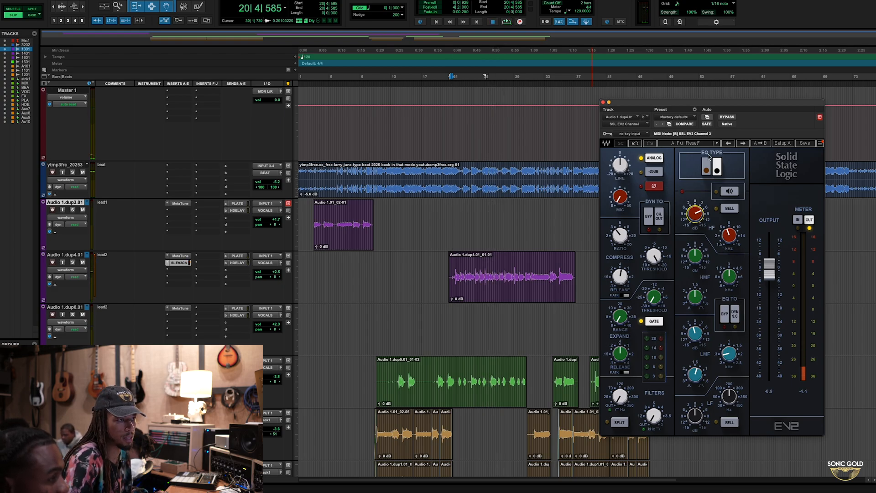
# - Compare lead2 with the EV2 channel bypassed and active, and lower the channel's output to -1.5 dB
pyautogui.press('space')
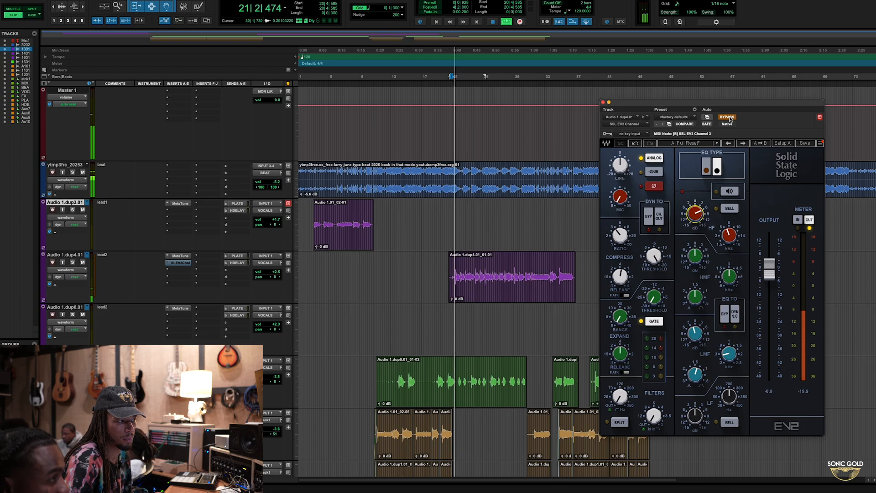
pyautogui.click(728, 118)
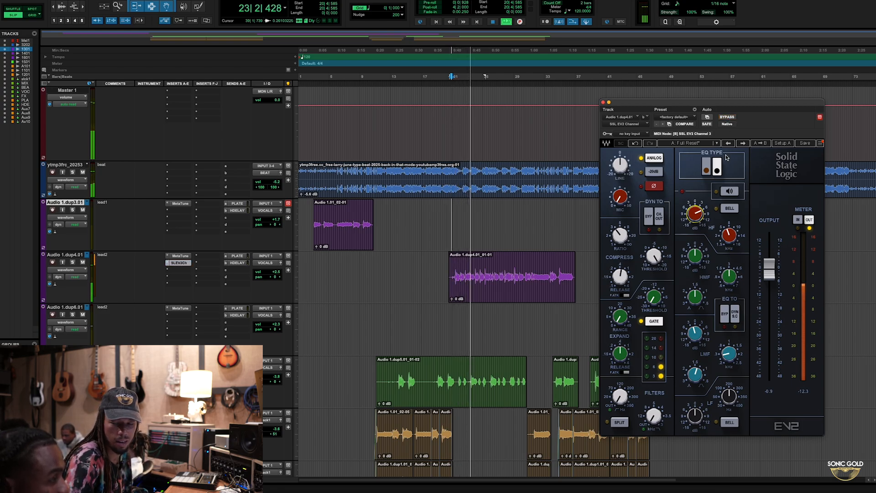
pyautogui.press('space')
# - Solo lead2 and insert the mono DeEsser after the EV2 channel
pyautogui.click(73, 262)
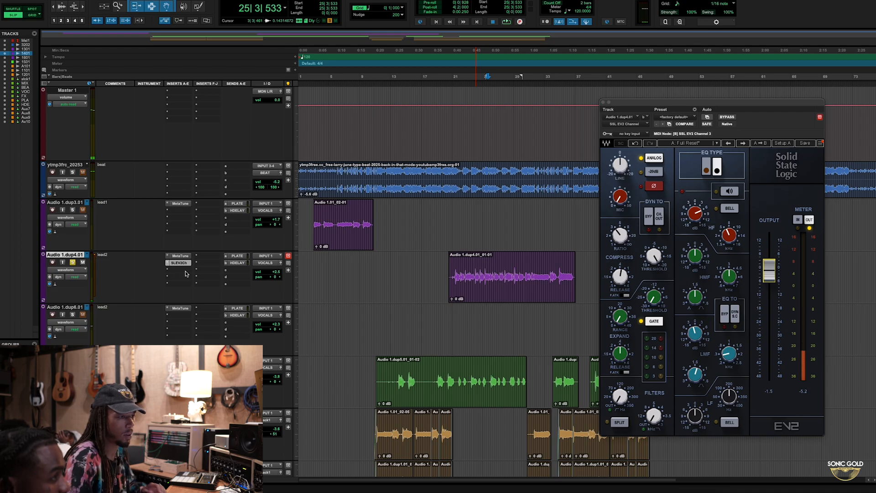
pyautogui.click(186, 274)
pyautogui.moveTo(185, 272)
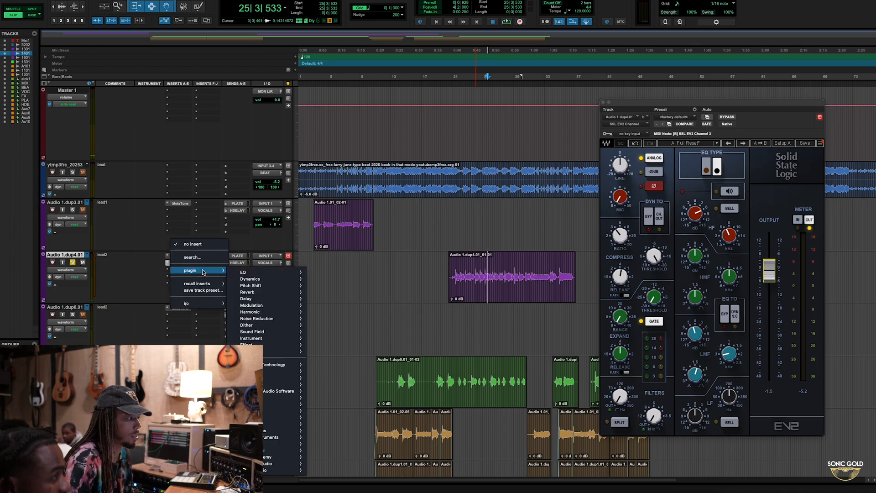
pyautogui.moveTo(250, 279)
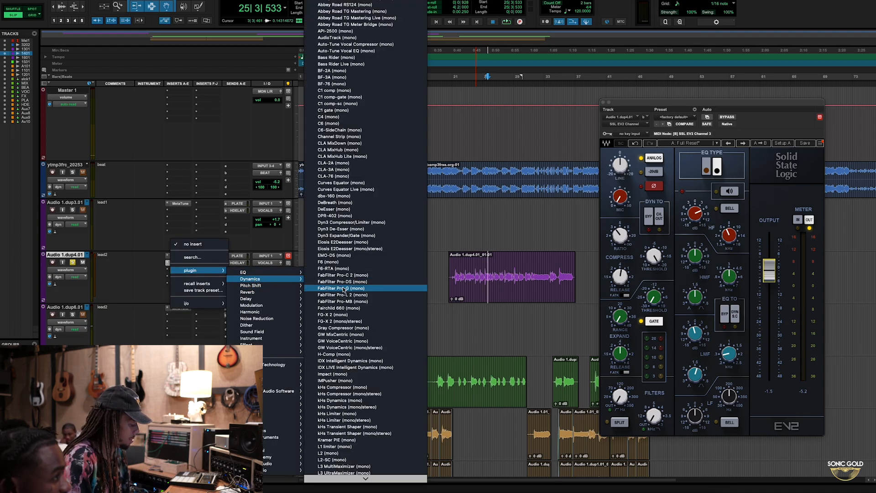
pyautogui.press('d')
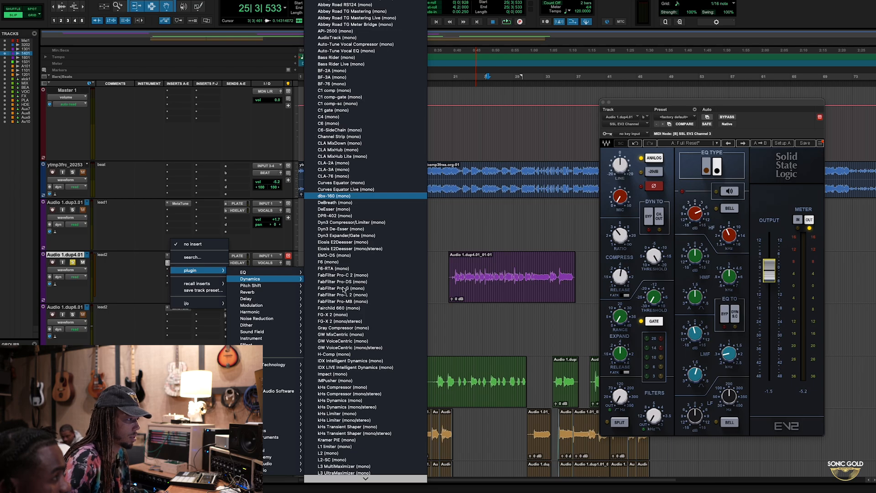
pyautogui.press('e')
pyautogui.press('e')
pyautogui.press('Return')
# - Lower the DeEsser's threshold on lead2 while auditioning the vocal, then close the plugin window
pyautogui.press('space')
pyautogui.press('space')
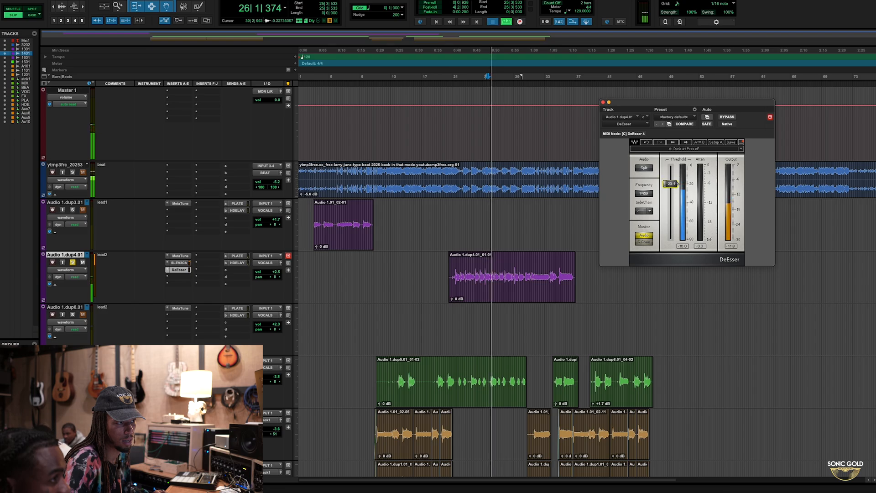
pyautogui.press('space')
pyautogui.moveTo(677, 188); pyautogui.dragTo(677, 189)
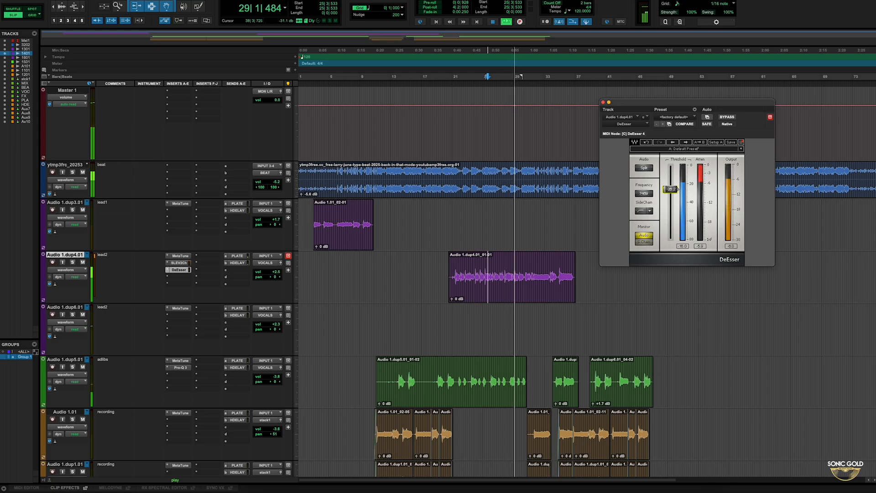
pyautogui.click(602, 103)
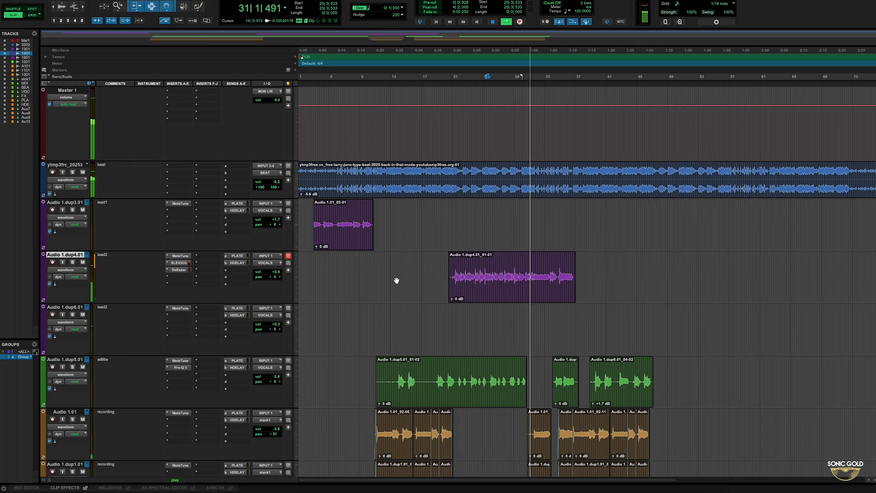